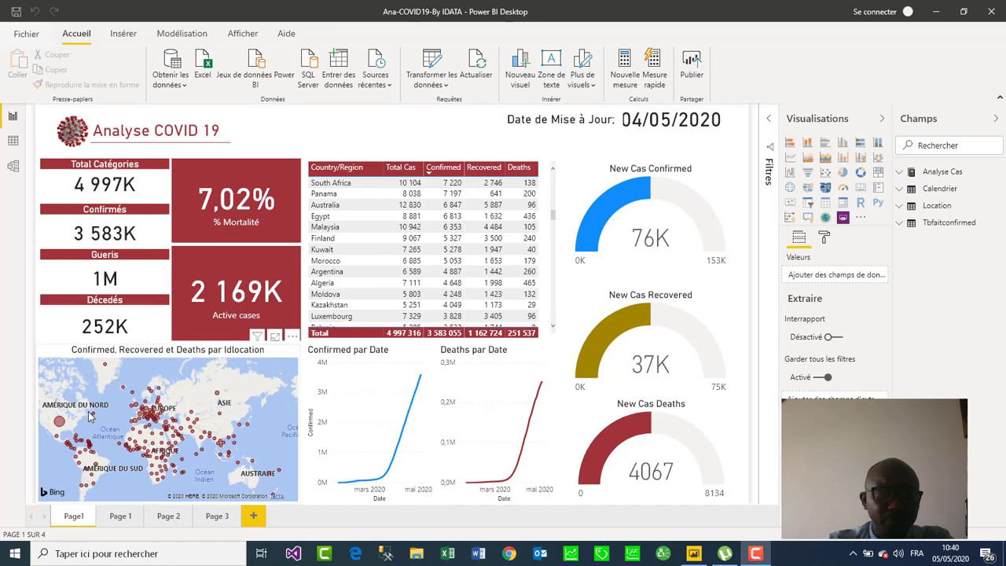
left_click(127, 428)
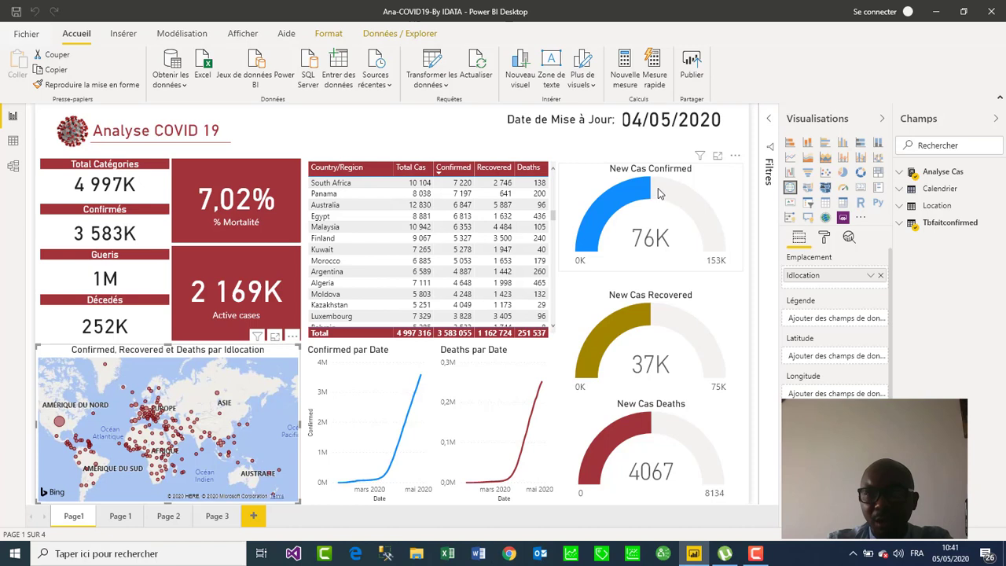
mouse_move(659, 192)
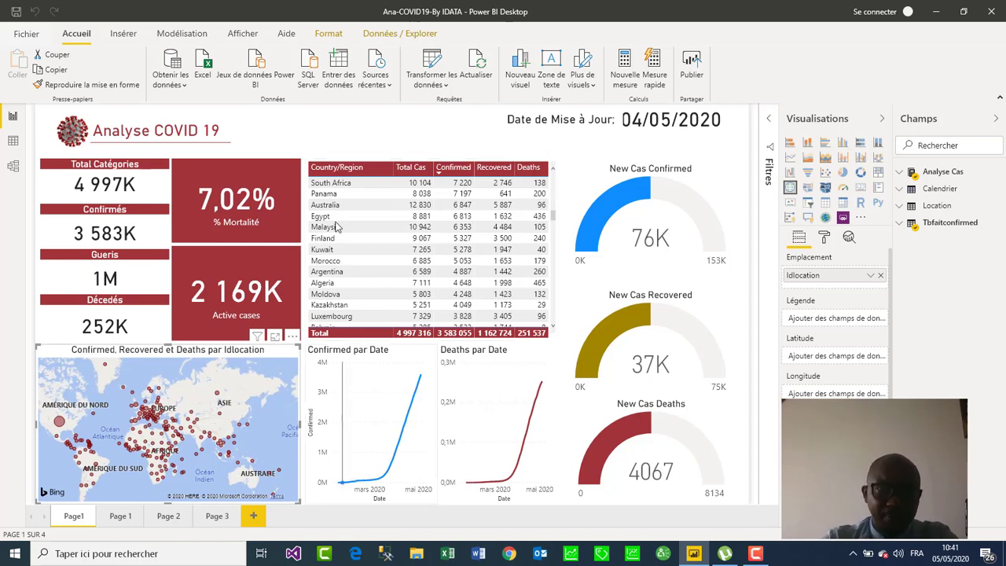
left_click(342, 126)
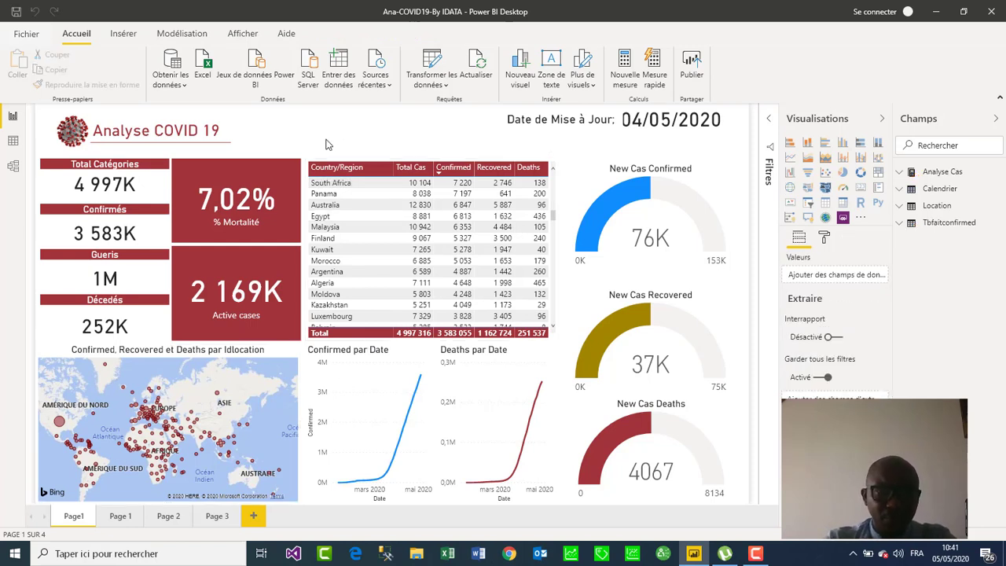
Add a new blank report page and insert the picture "IMAGE VIRUS CORONA" from the Images folder.
left_click(220, 516)
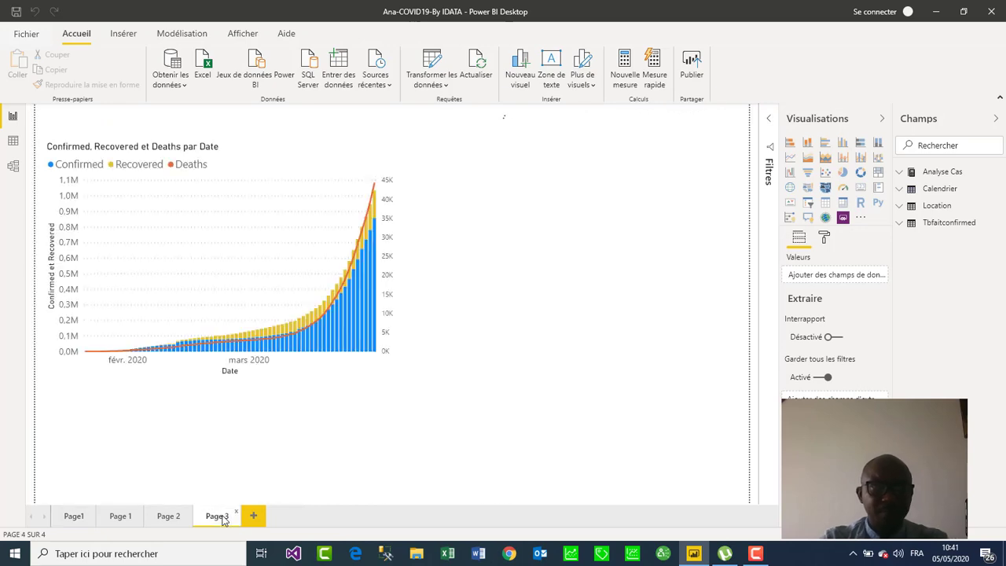
left_click(254, 517)
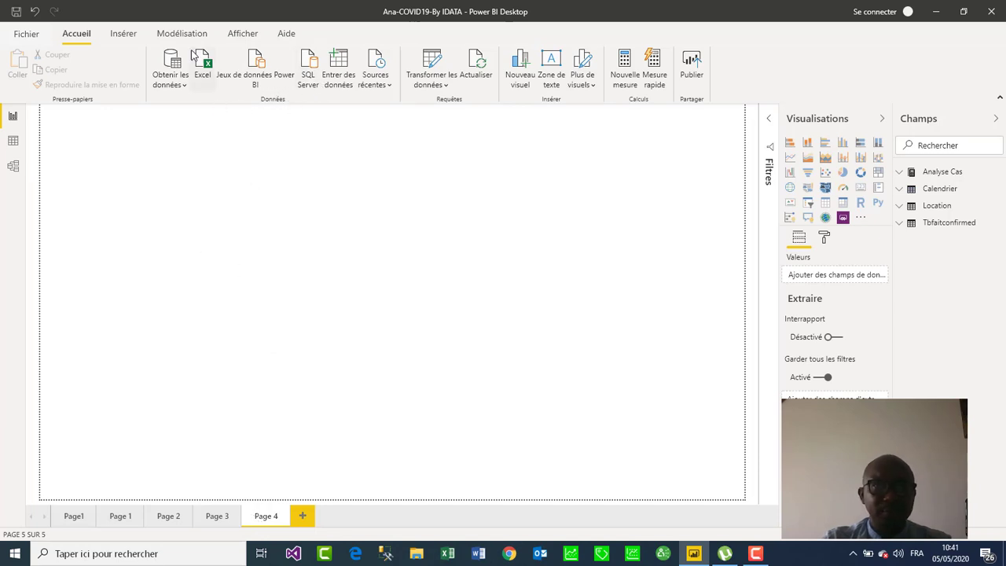
left_click(126, 35)
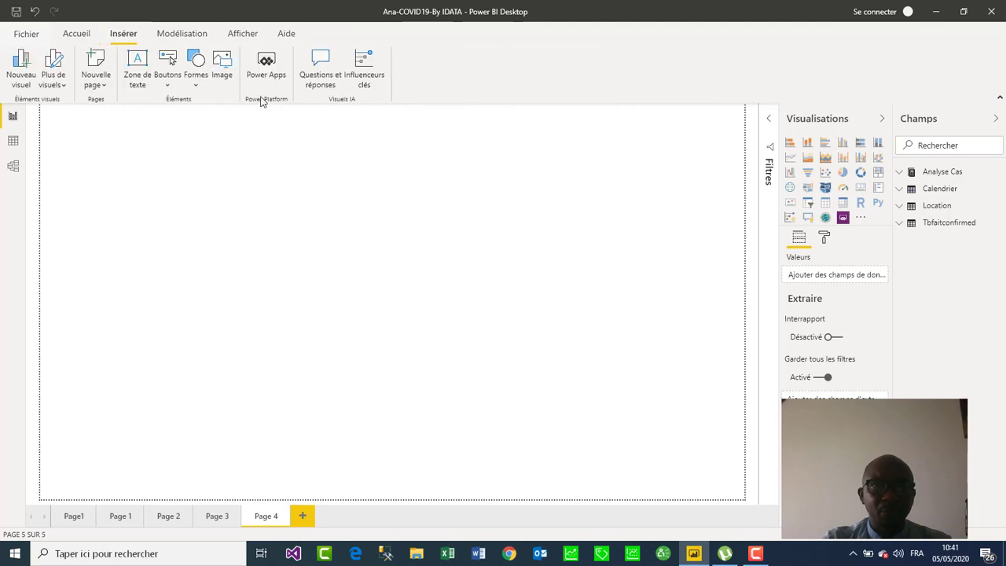
left_click(225, 70)
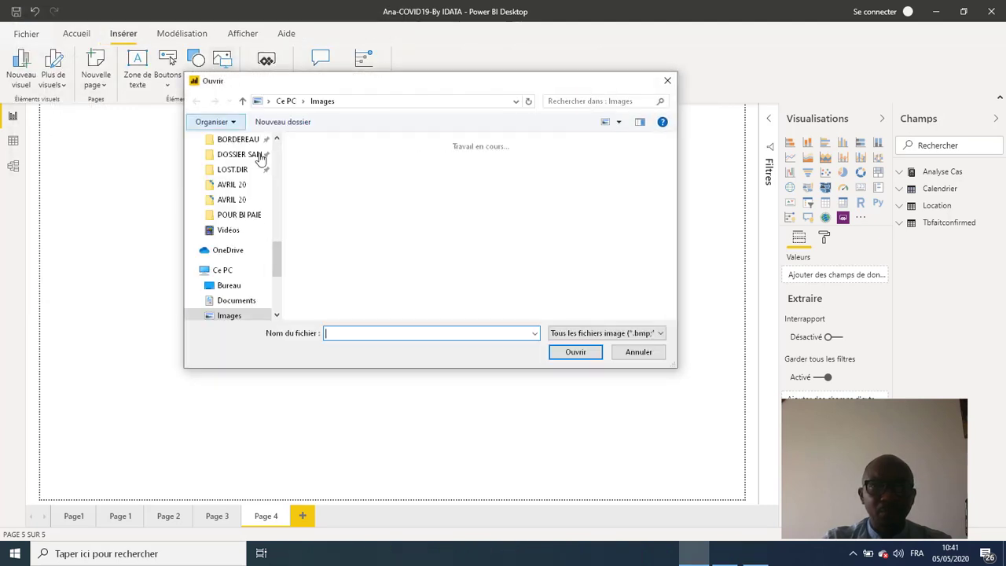
scroll(385, 240, "down", 2)
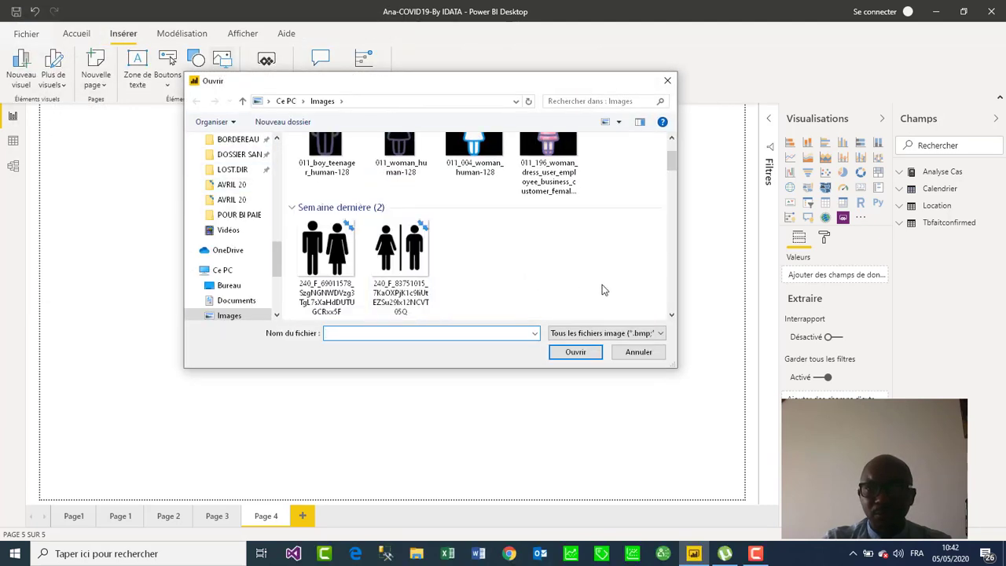
left_click(673, 313)
left_click(673, 315)
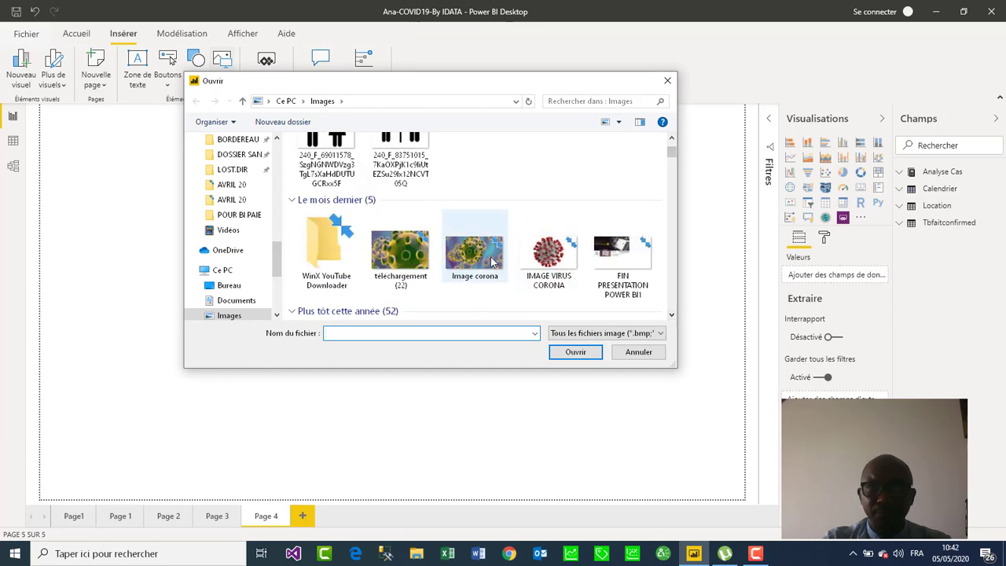
double_click(539, 255)
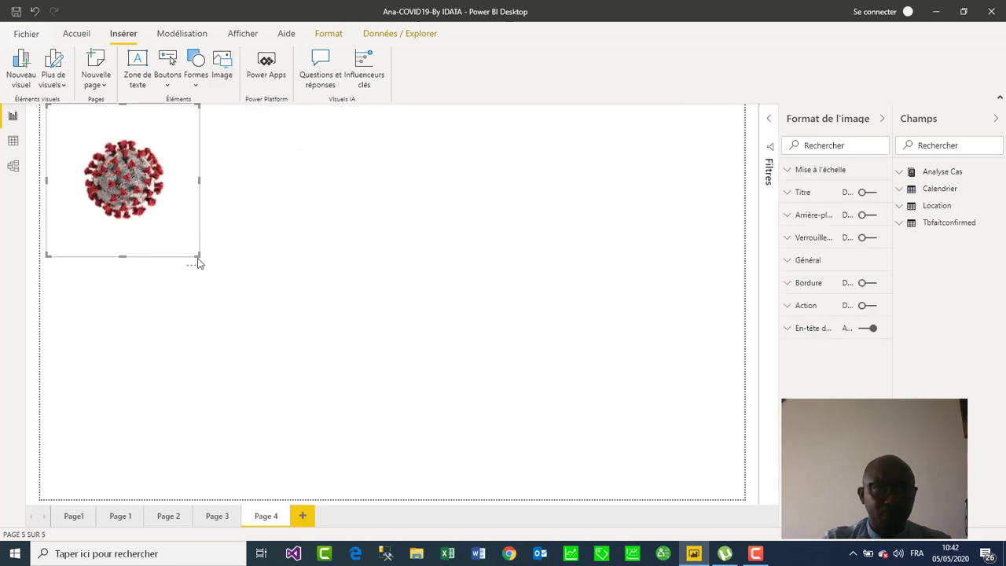
Shrink the virus picture to a small logo in the page's upper-left corner.
left_click_drag(198, 256, 149, 191)
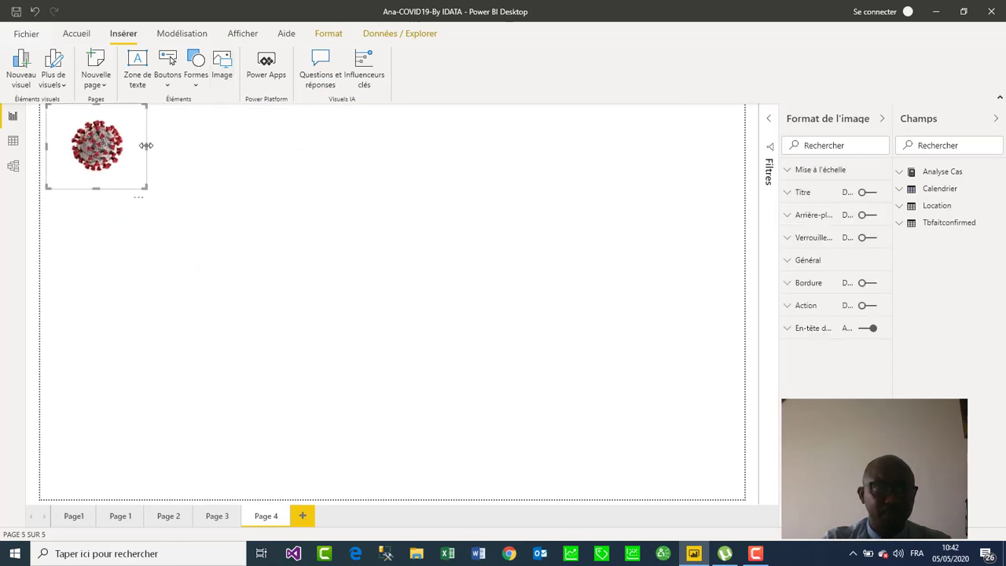
left_click_drag(147, 146, 132, 155)
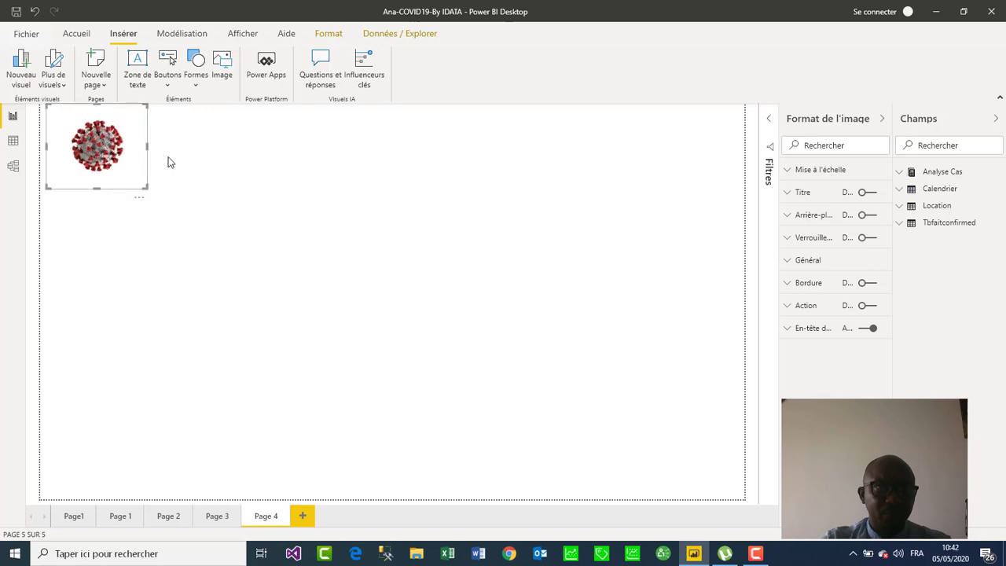
left_click(225, 165)
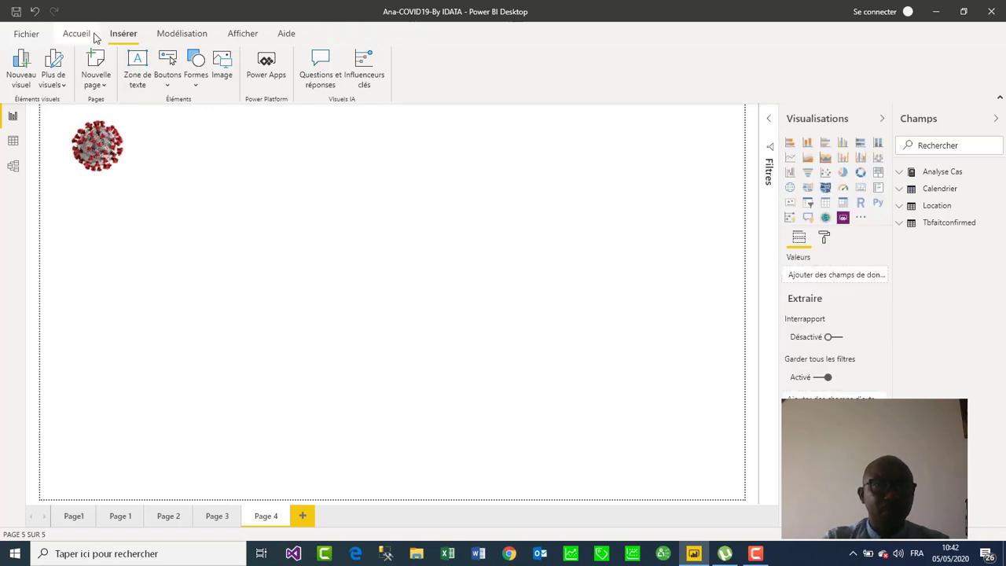
Insert a text box, turn on its title with the text "Analyse COVID -19" and centre the title.
left_click(137, 67)
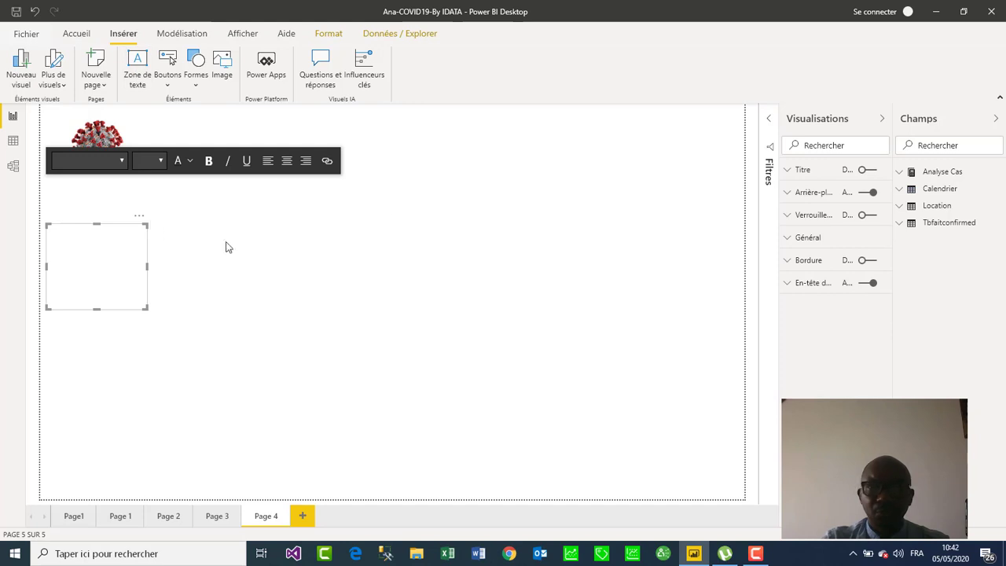
left_click(788, 171)
left_click(868, 170)
left_click(823, 207)
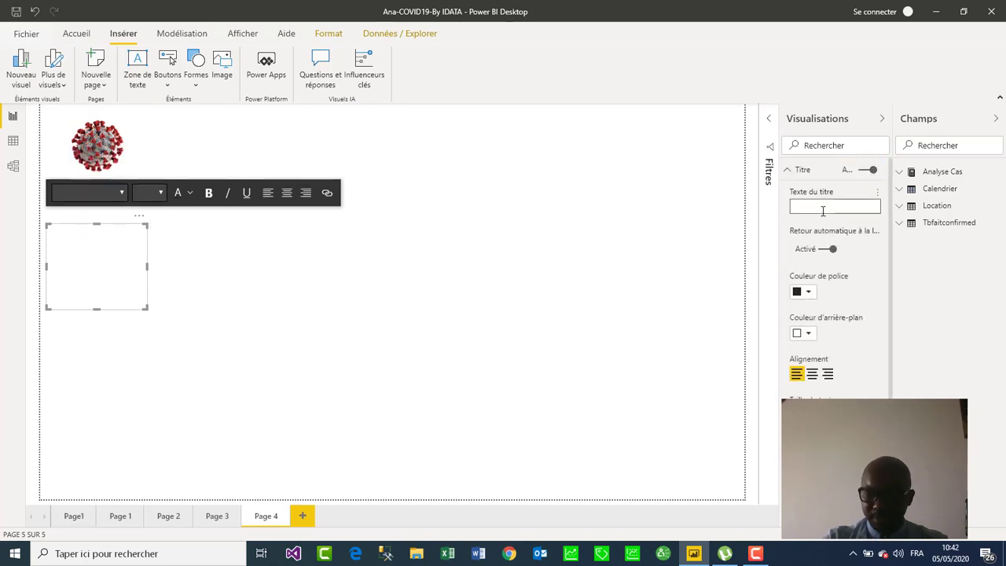
type("Analyse C")
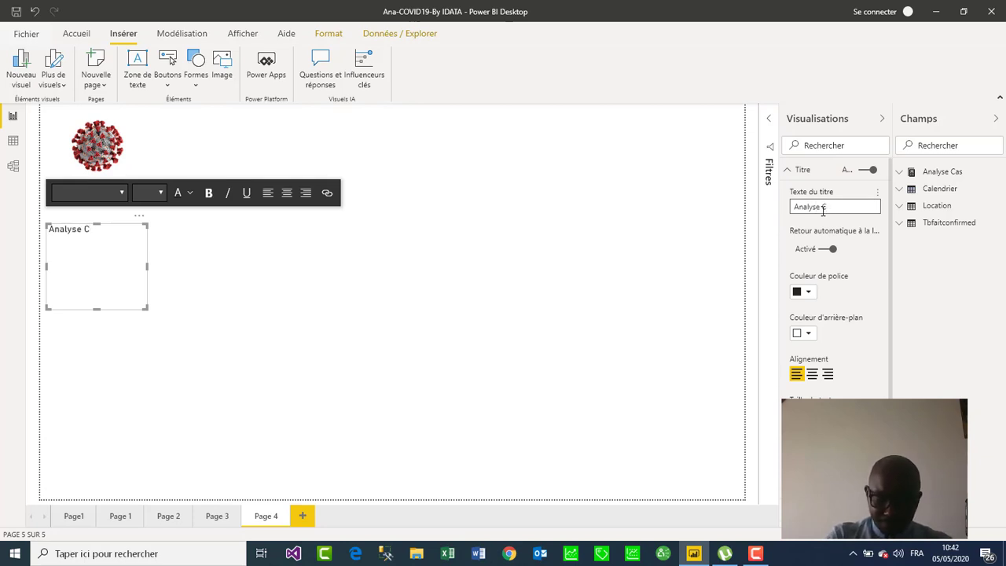
type("OVID -19")
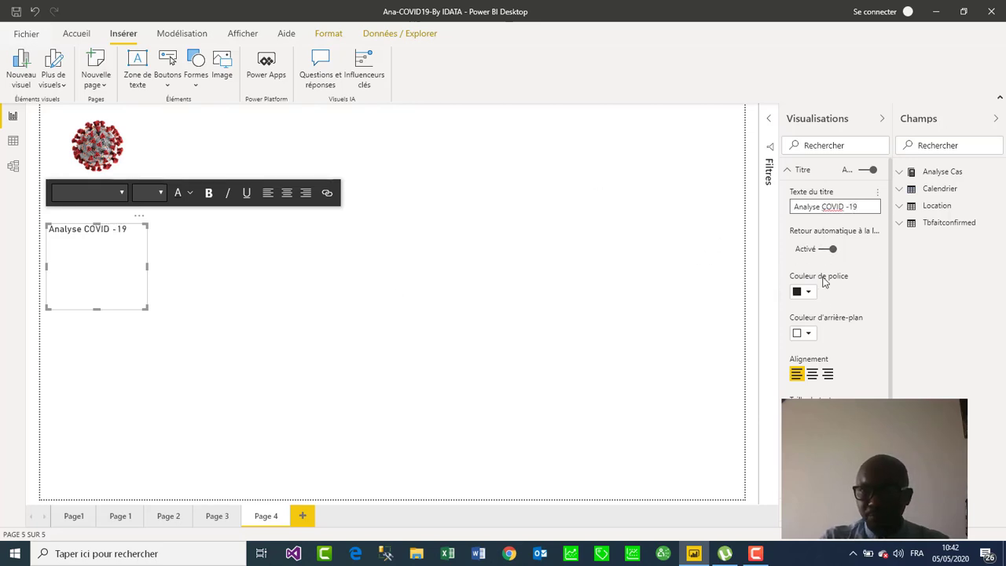
left_click(812, 375)
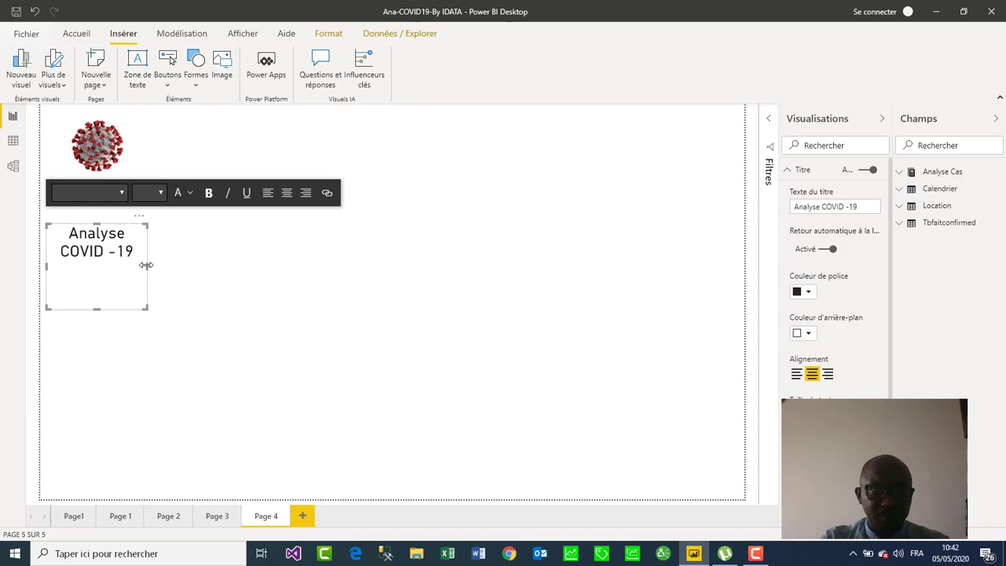
Resize the title text box to a wide, shallow strip and place it beside the virus picture.
left_click_drag(148, 267, 288, 270)
left_click_drag(165, 308, 186, 256)
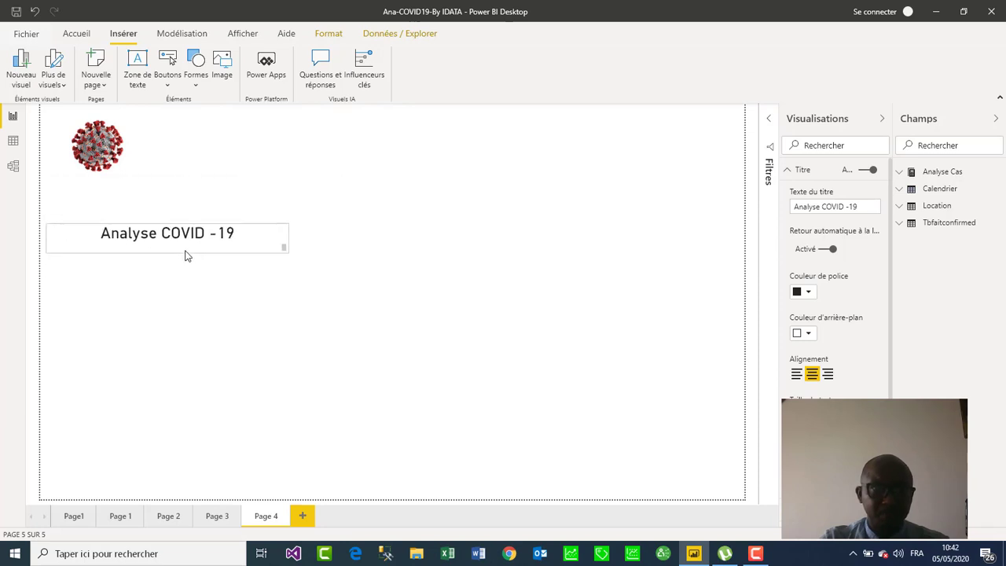
left_click(47, 244)
left_click_drag(102, 231, 137, 137)
left_click_drag(293, 146, 327, 147)
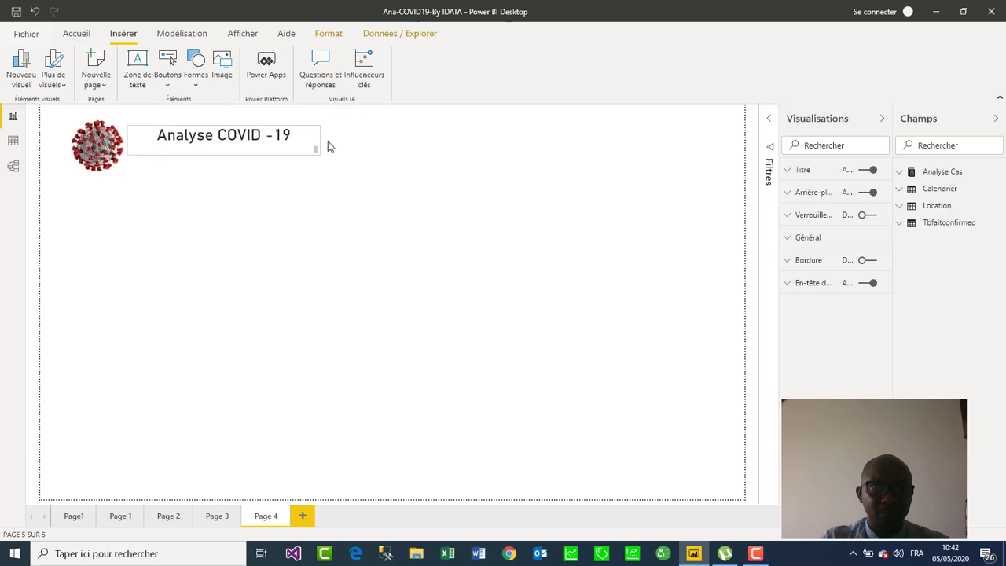
left_click(265, 158)
left_click(249, 146)
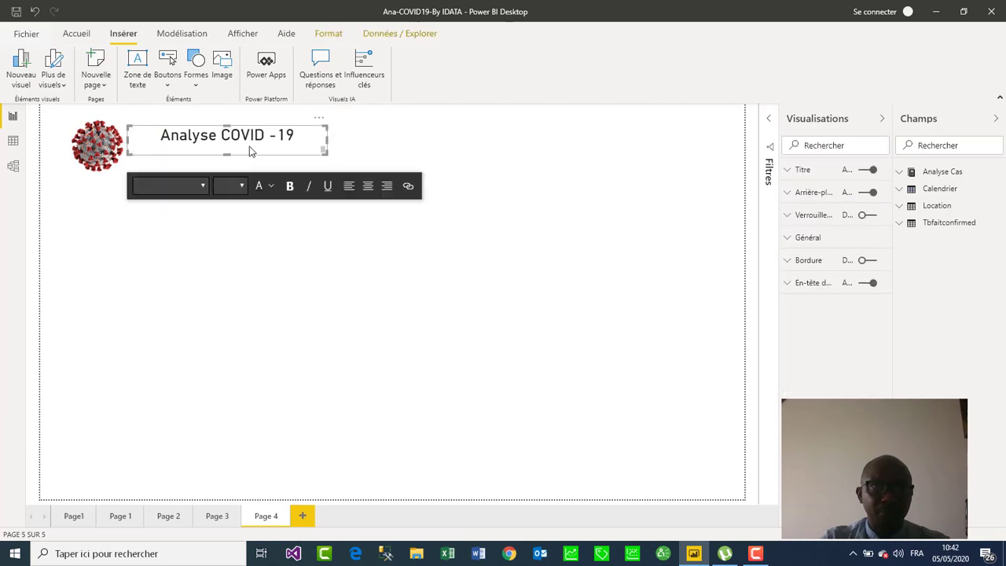
left_click_drag(249, 147, 241, 150)
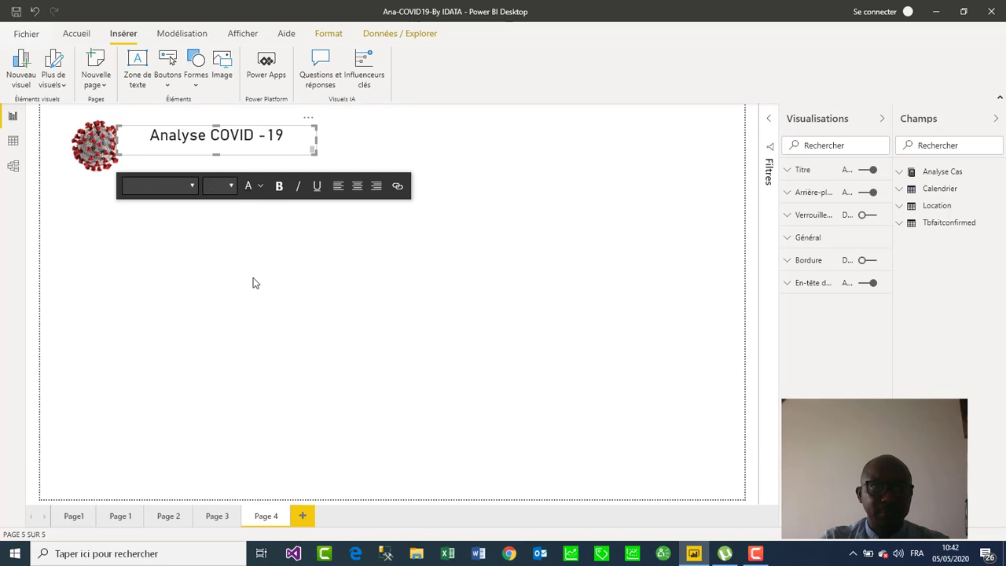
left_click(254, 283)
Set the font colour of the "Analyse COVID -19" title to the darkest theme shade of red.
left_click(234, 151)
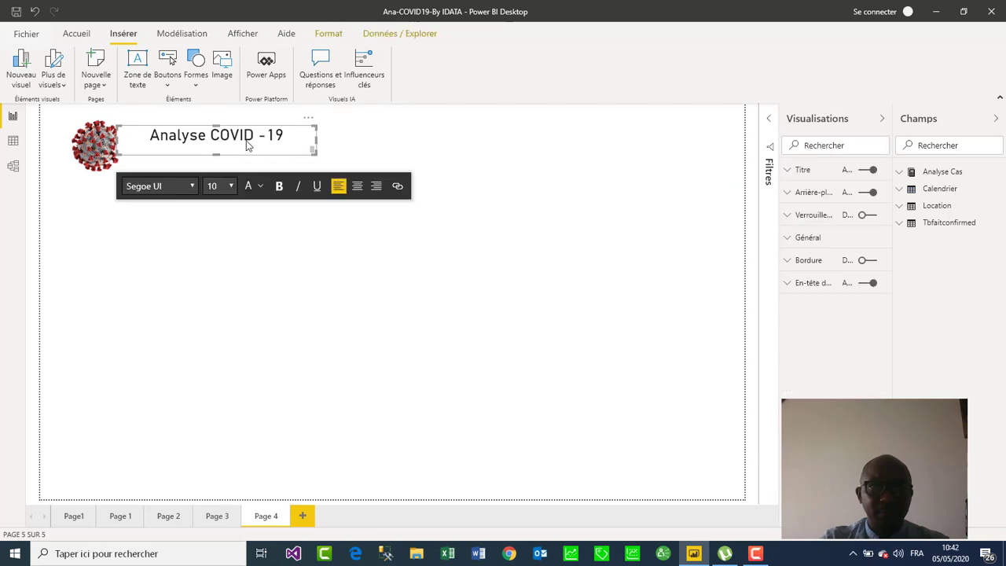
left_click(790, 172)
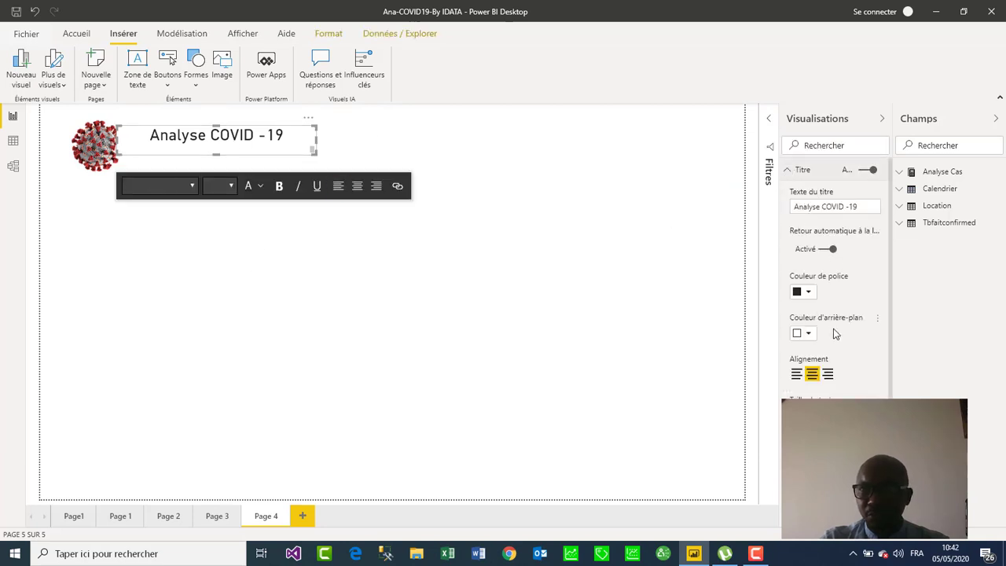
left_click(807, 292)
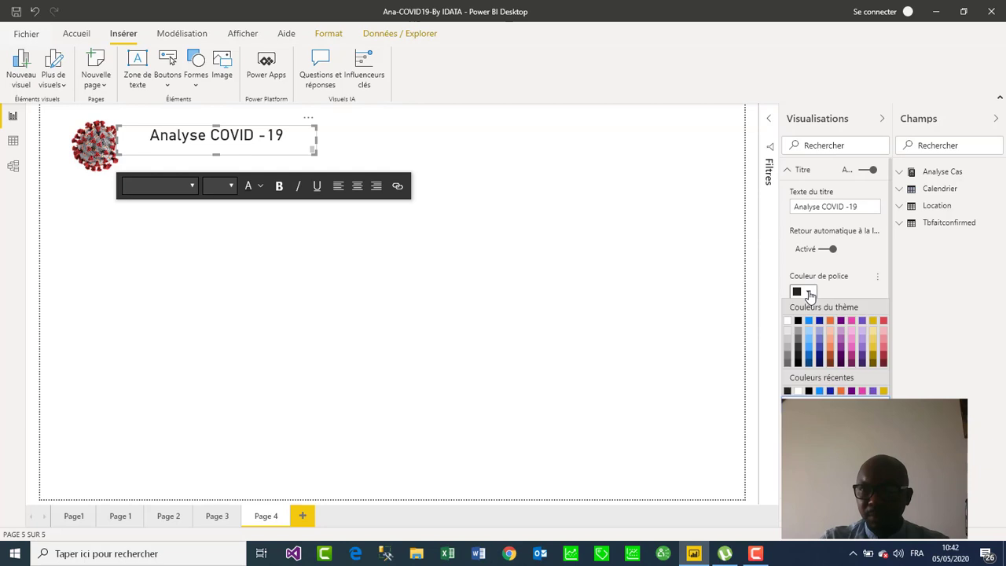
left_click(883, 362)
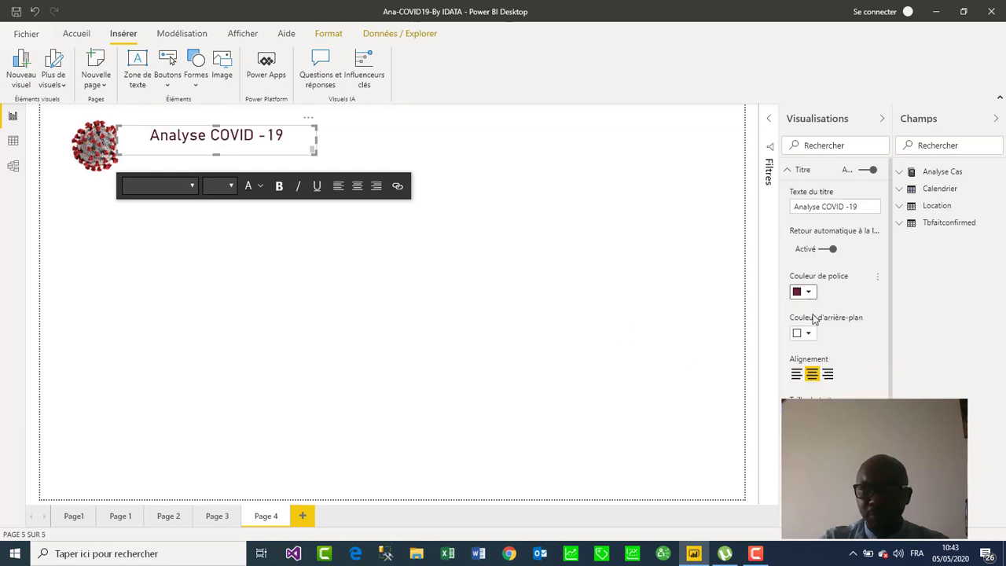
left_click(271, 283)
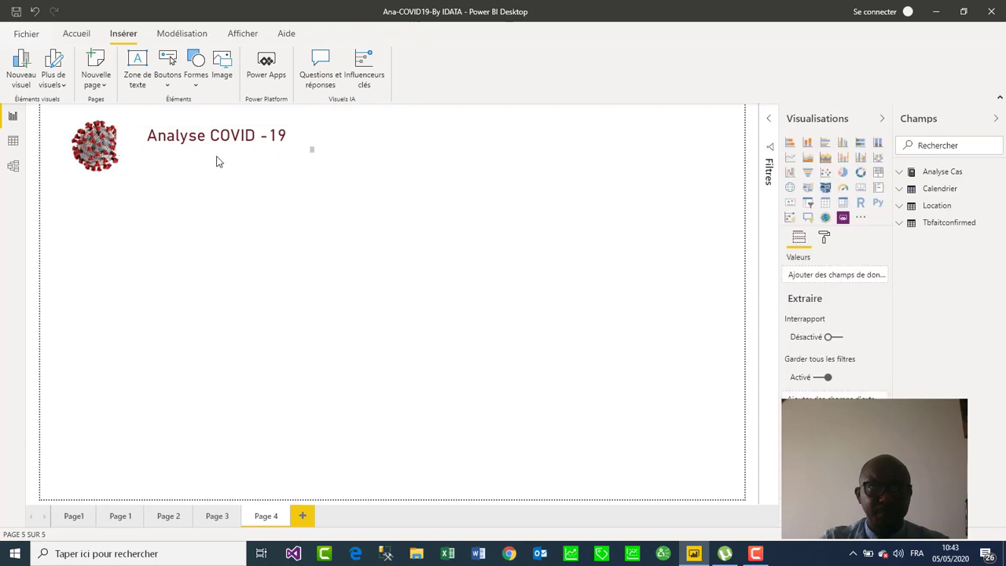
Make the title text box slightly wider and taller so the whole title fits without a scroll bar.
left_click(312, 149)
mouse_move(312, 149)
left_mouse_down()
mouse_move(360, 143)
mouse_move(328, 147)
left_mouse_up()
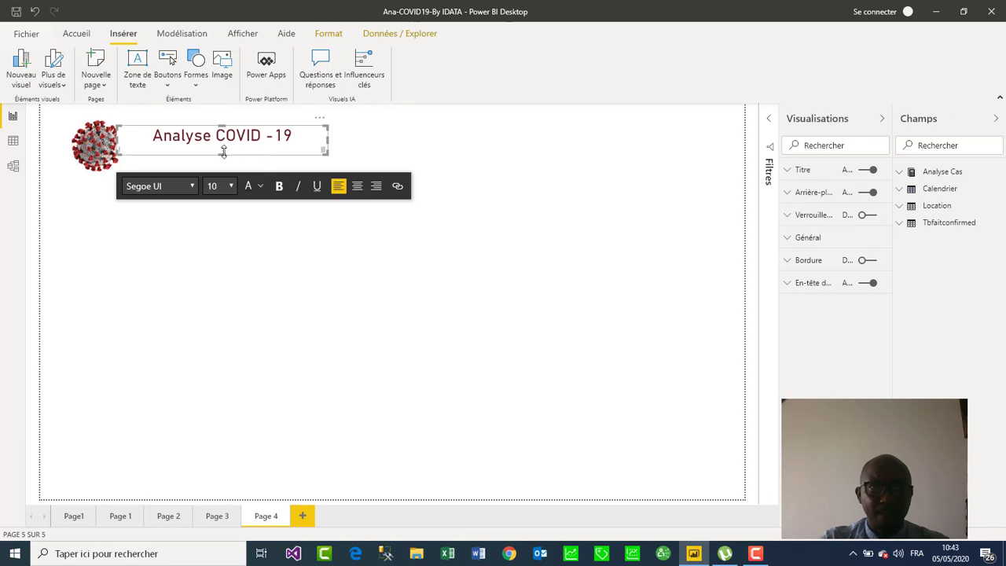
mouse_move(224, 152)
left_mouse_down()
mouse_move(220, 173)
mouse_move(228, 160)
left_mouse_up()
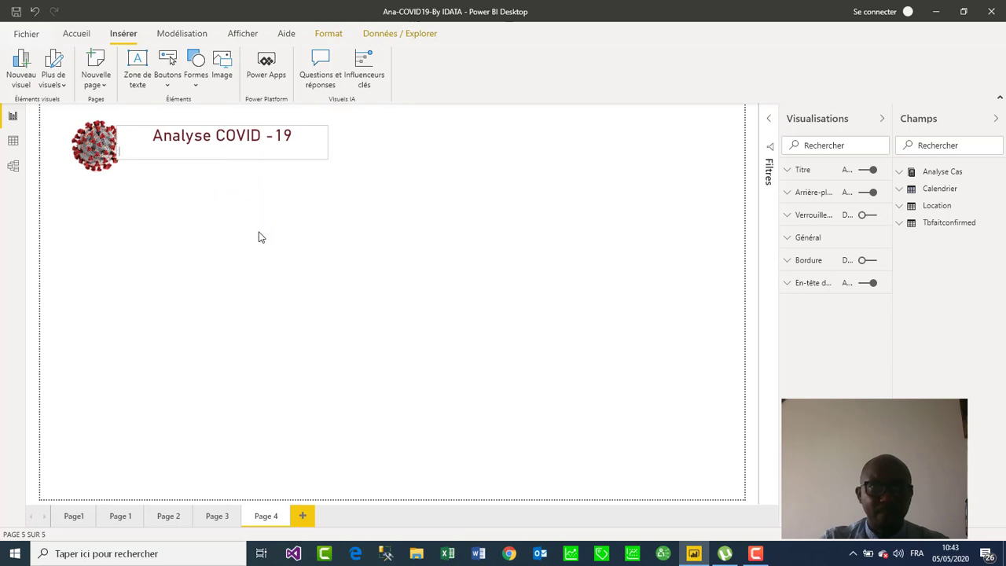
left_click(258, 236)
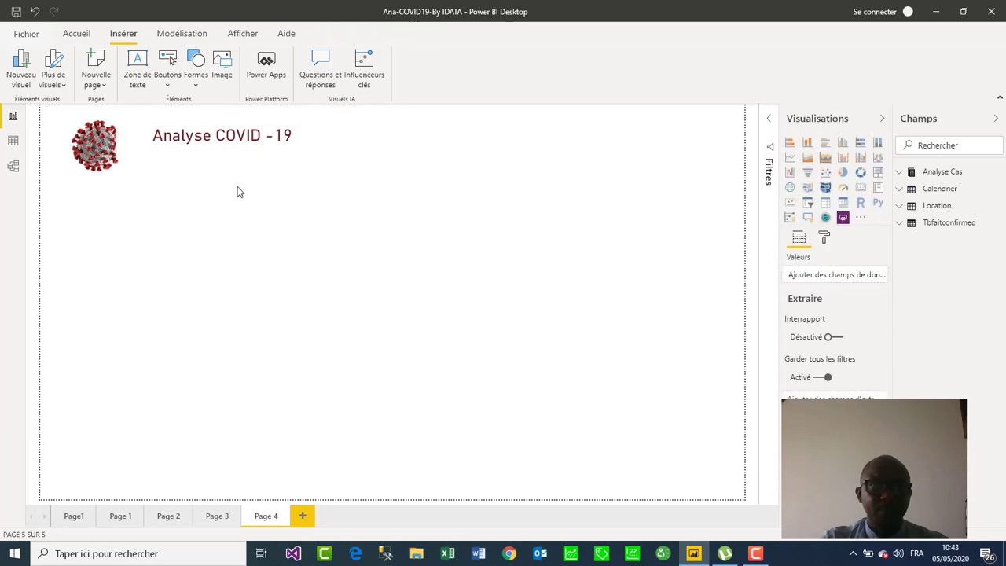
Move the title text box clear of the virus picture and nudge it up to line up with the picture.
left_click(223, 134)
mouse_move(206, 134)
left_mouse_down()
mouse_move(234, 138)
mouse_move(221, 143)
left_mouse_up()
left_click(220, 142)
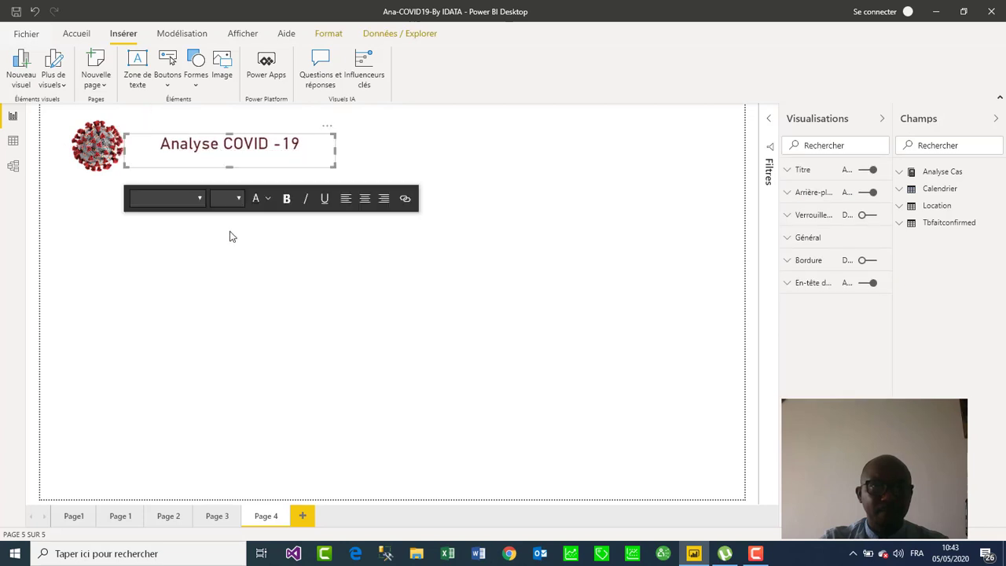
key("Up")
key("Up")
key("Up")
key("Up")
key("Up")
key("Up")
key("Up")
key("Up")
key("Up")
key("Up")
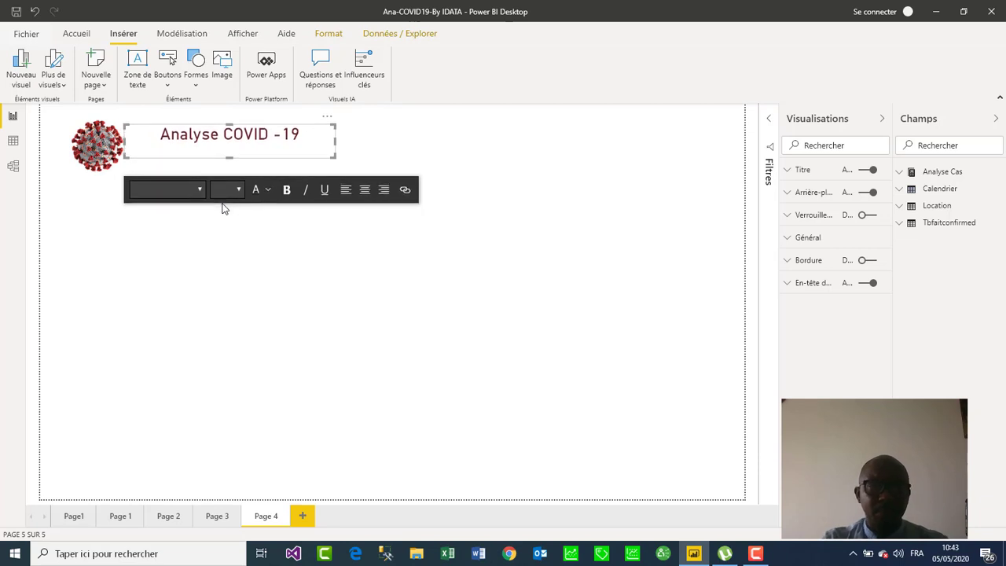
left_click(225, 275)
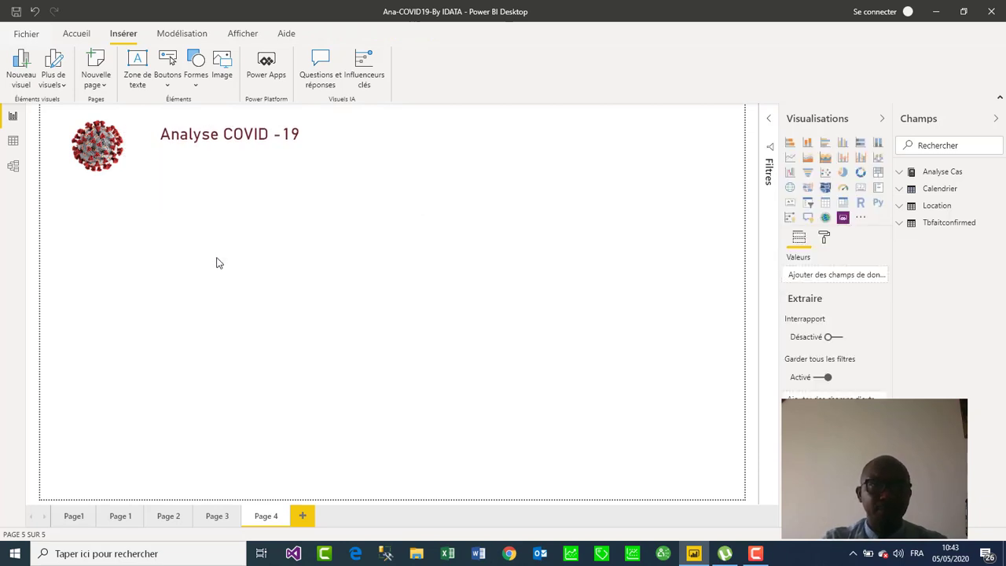
Insert a second text box and turn on its title with the text "Realisé Par IDATA VIEW".
left_click(142, 73)
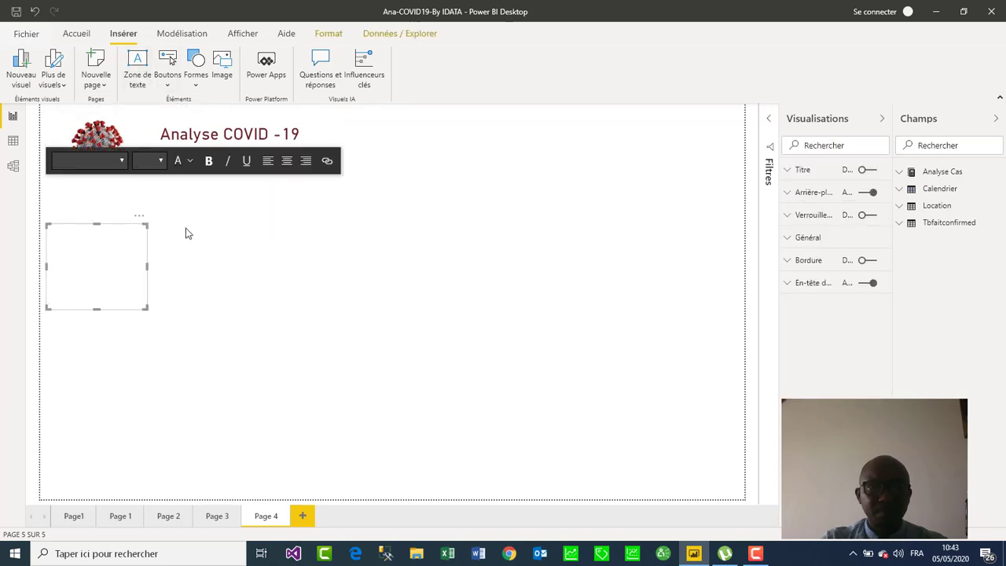
left_click(788, 170)
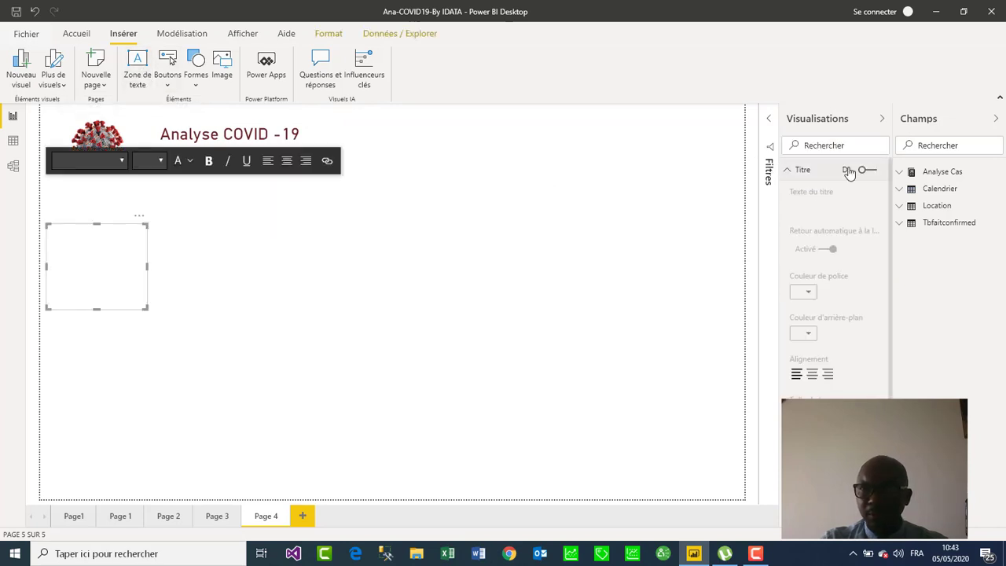
left_click(867, 170)
left_click(831, 208)
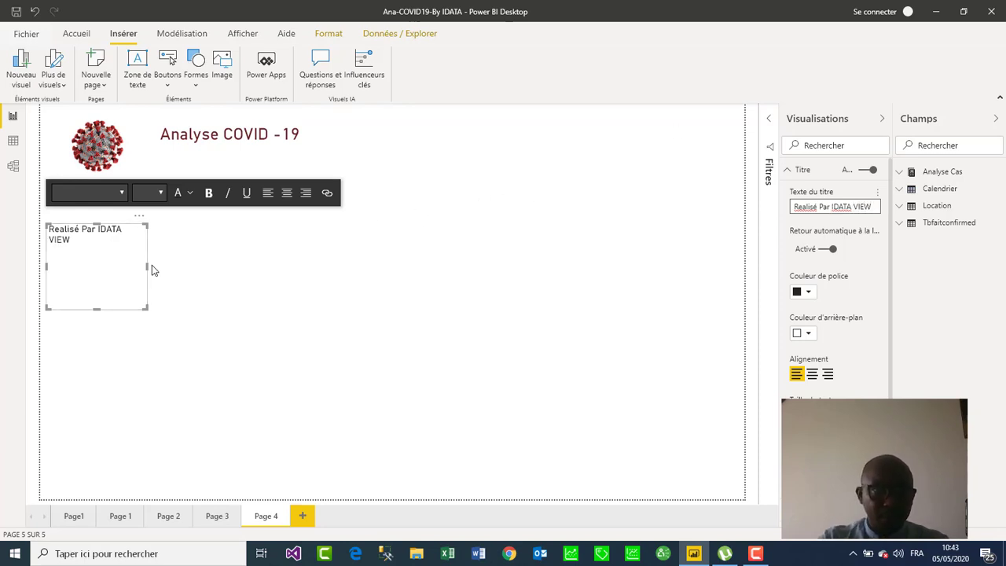
Resize the "Realisé Par IDATA VIEW" text box to a shallow strip and place it directly beneath the "Analyse COVID -19" title.
left_click_drag(147, 266, 272, 254)
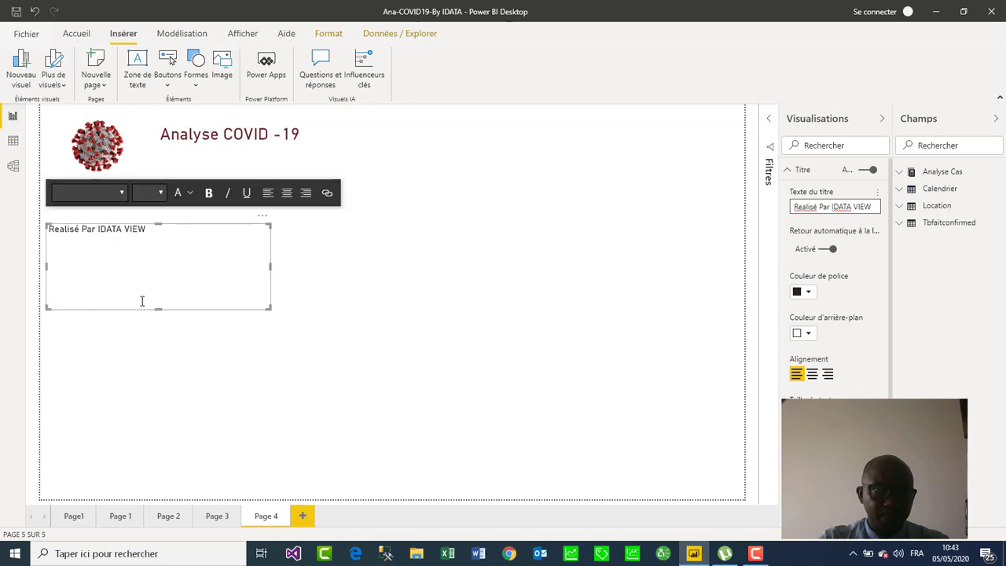
left_click_drag(157, 308, 320, 151)
left_click(315, 155)
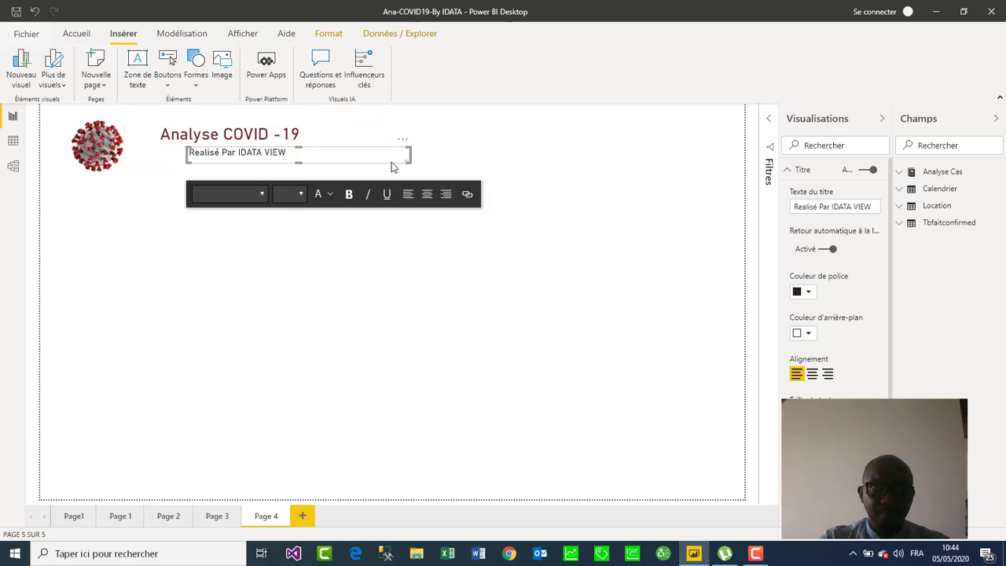
left_click_drag(410, 157, 300, 157)
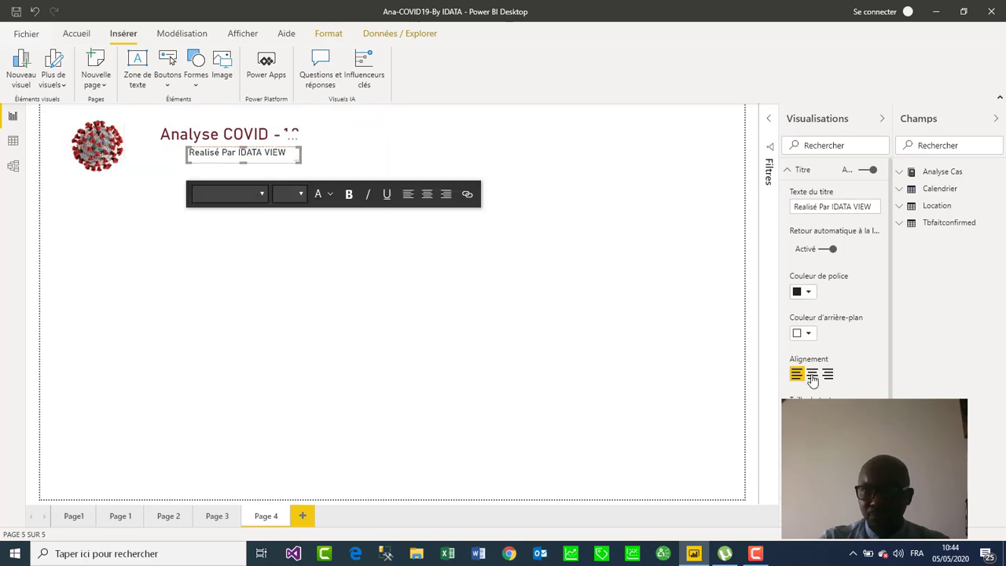
Enlarge the "Realisé Par IDATA VIEW" text slightly and set its font to Arial Black.
left_click(822, 413)
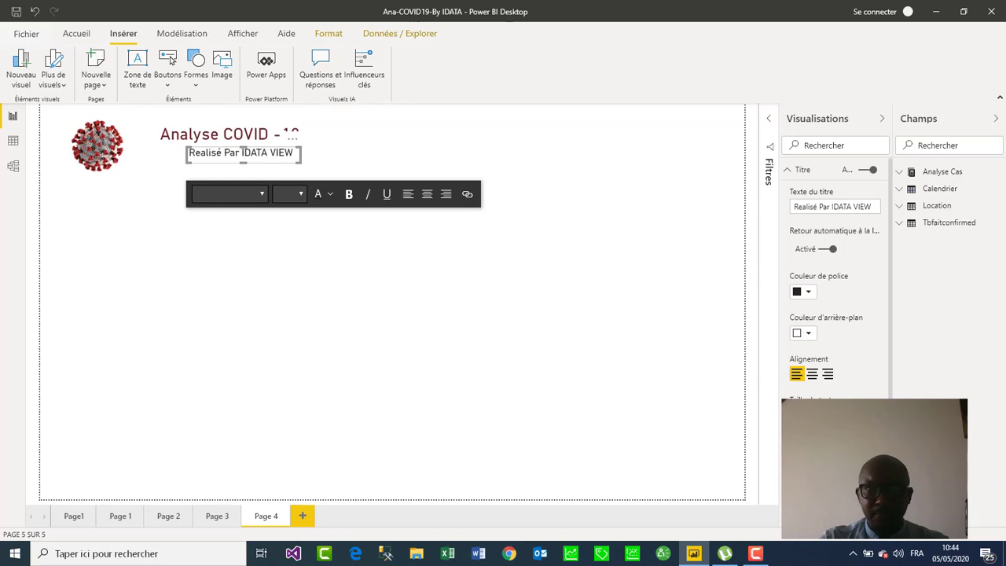
left_click(836, 457)
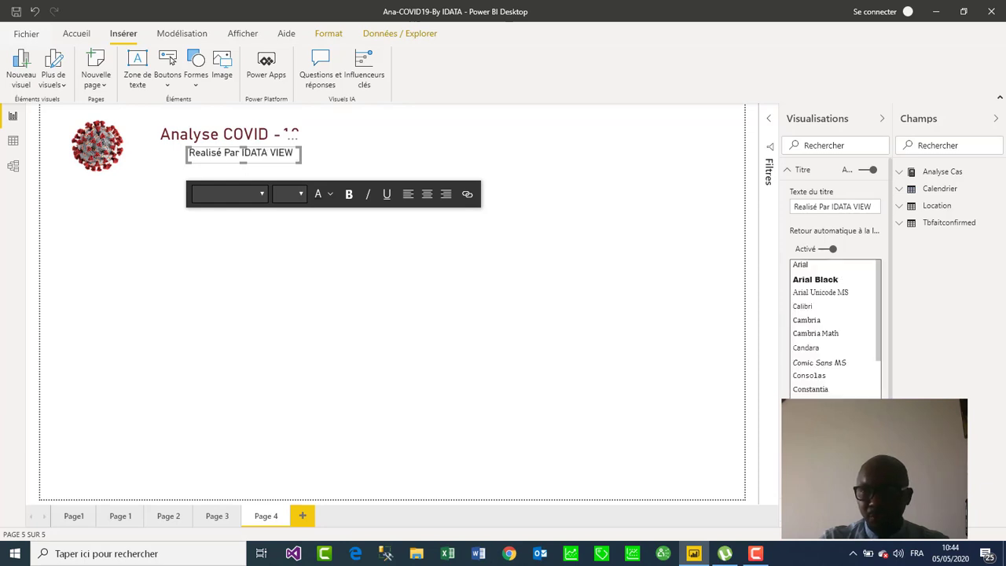
left_click(815, 279)
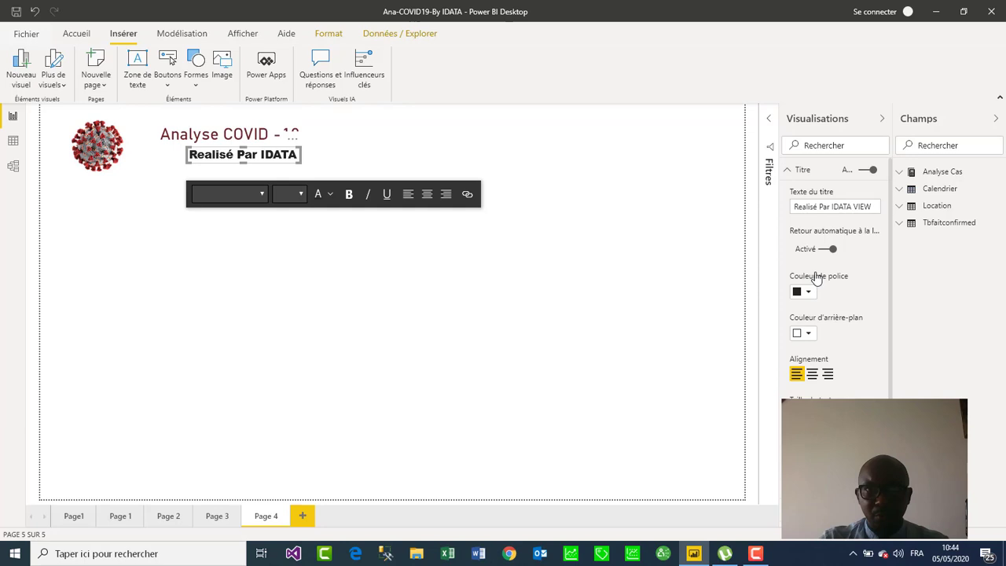
left_click(550, 309)
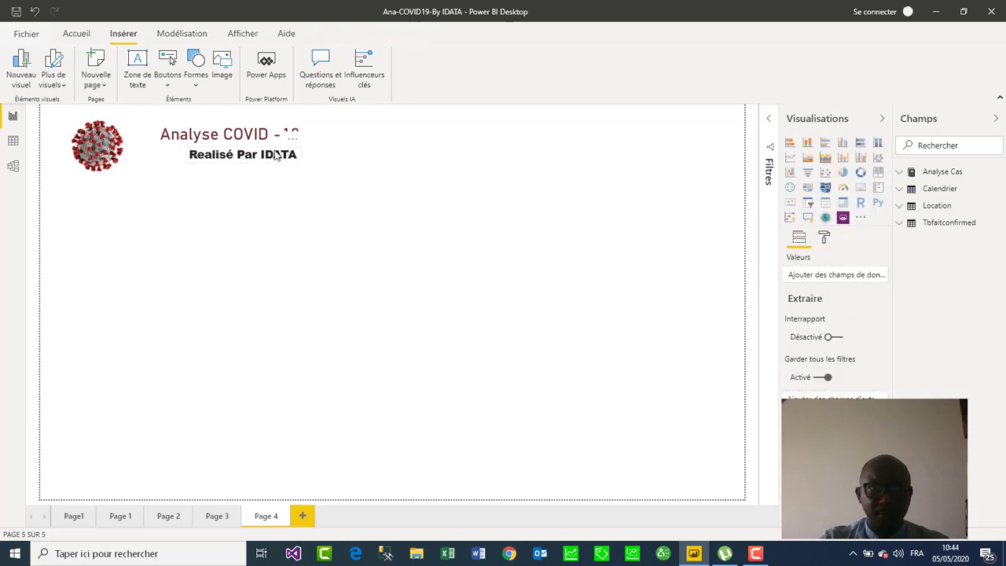
Compact the header by shrinking the virus picture slightly and moving the title and the subtitle up and closer to it.
mouse_move(276, 155)
left_mouse_down()
mouse_move(259, 150)
mouse_move(287, 151)
left_mouse_up()
left_click(329, 298)
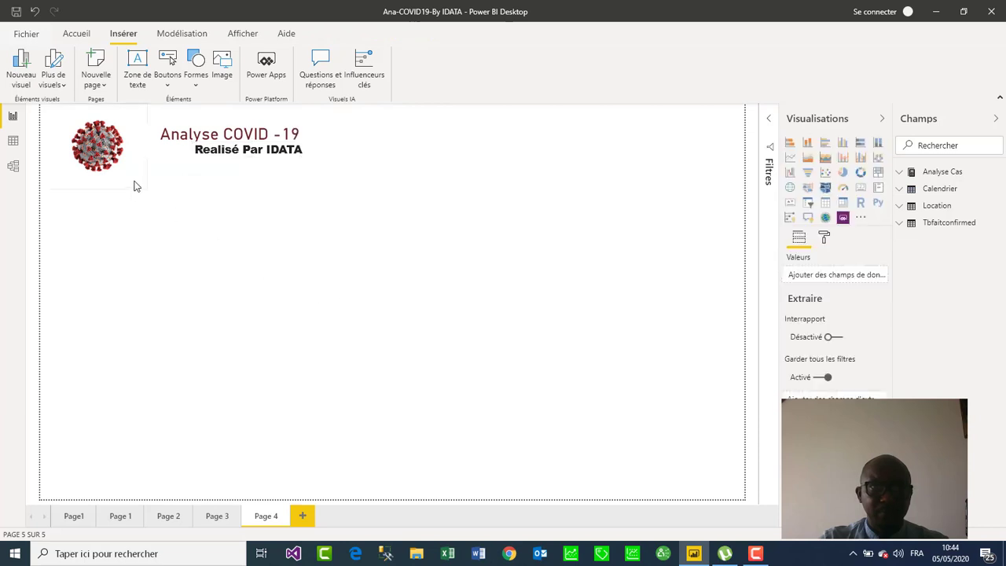
left_click(132, 173)
left_click_drag(132, 173, 128, 167)
left_click_drag(180, 137, 163, 128)
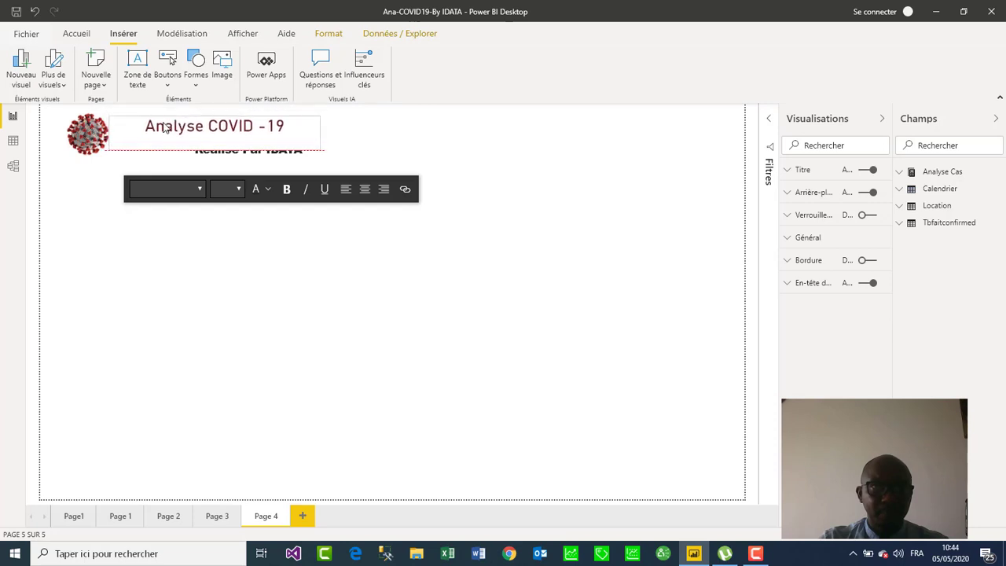
left_click(217, 168)
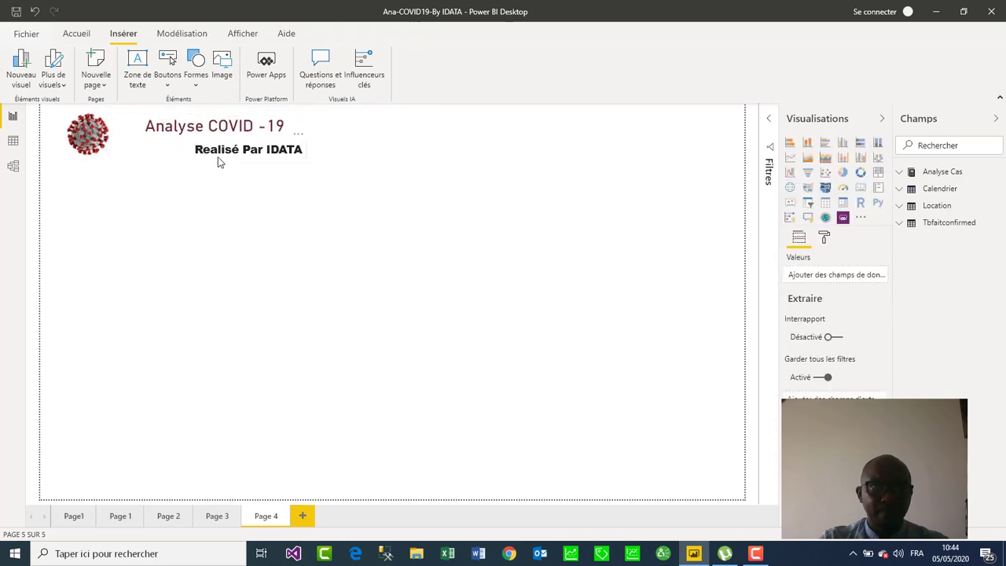
mouse_move(218, 157)
left_mouse_down()
mouse_move(198, 149)
mouse_move(207, 153)
left_mouse_up()
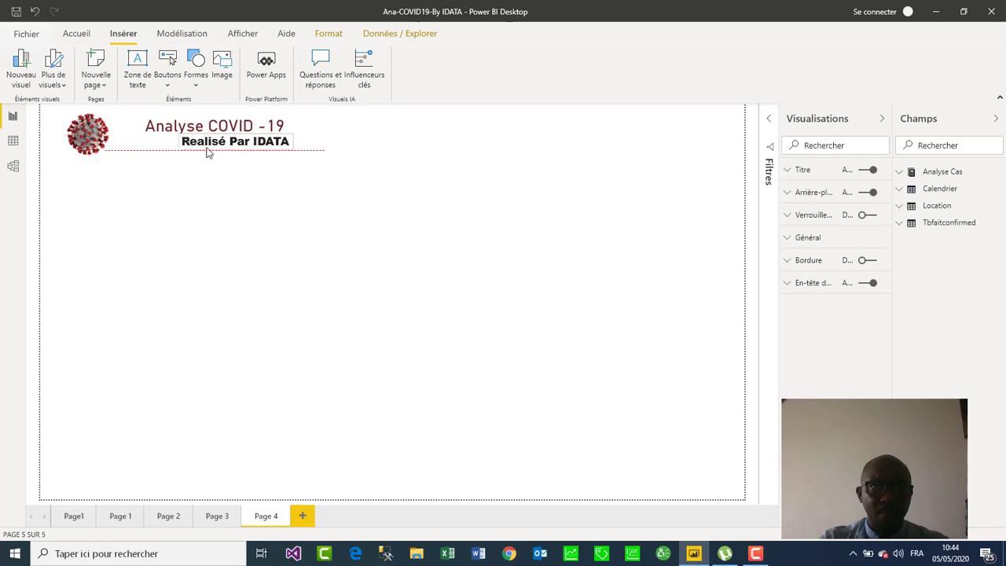
left_click(238, 241)
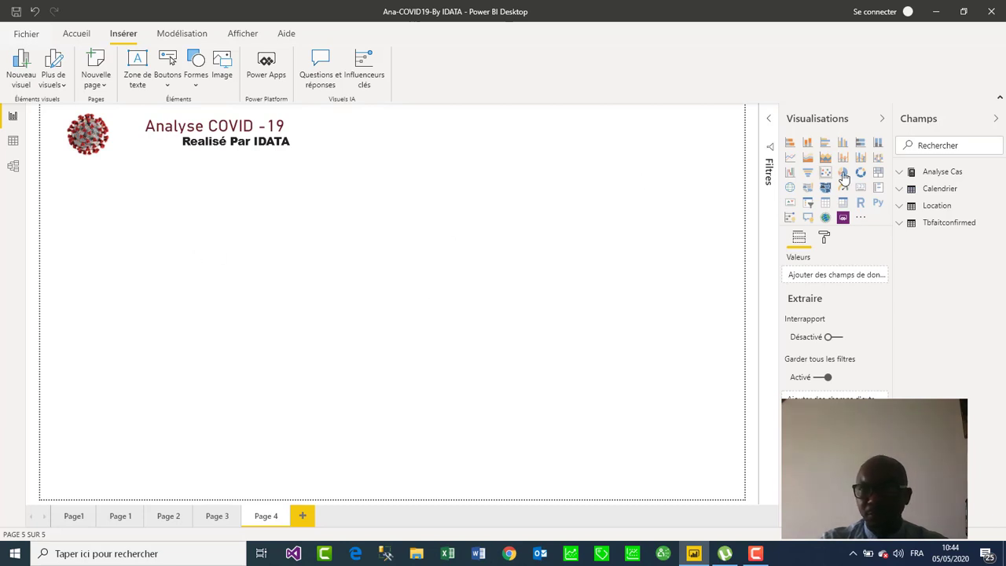
Add a card visual below the header showing the Total Cas measure from the Analyse Cas table.
left_click(861, 188)
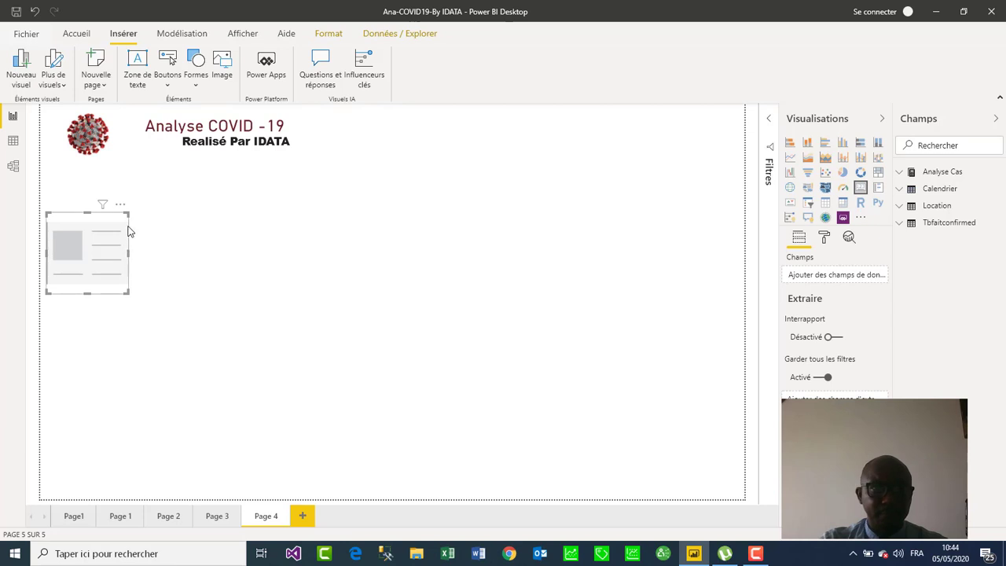
left_click_drag(127, 224, 130, 207)
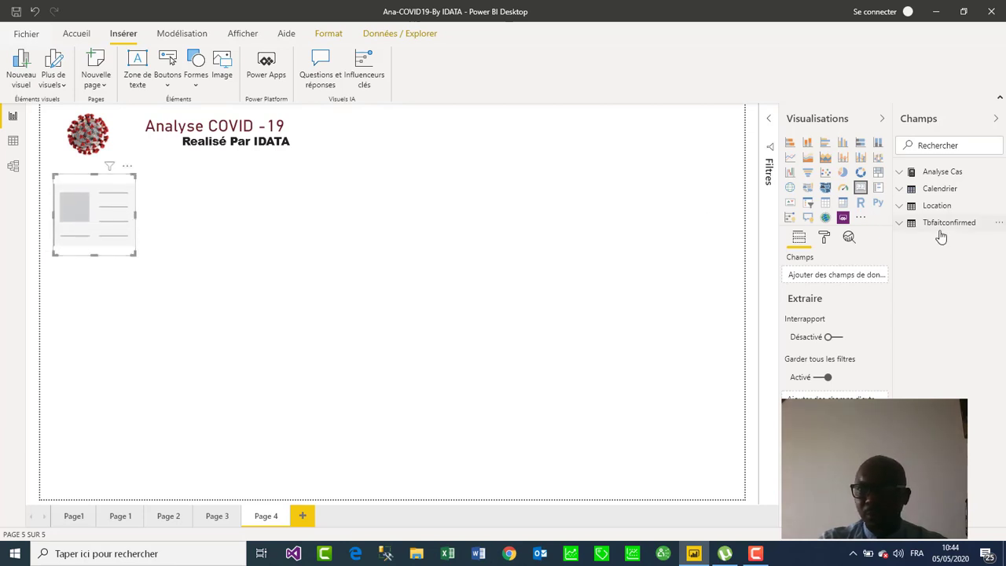
left_click(902, 173)
scroll(983, 441, "down", 2)
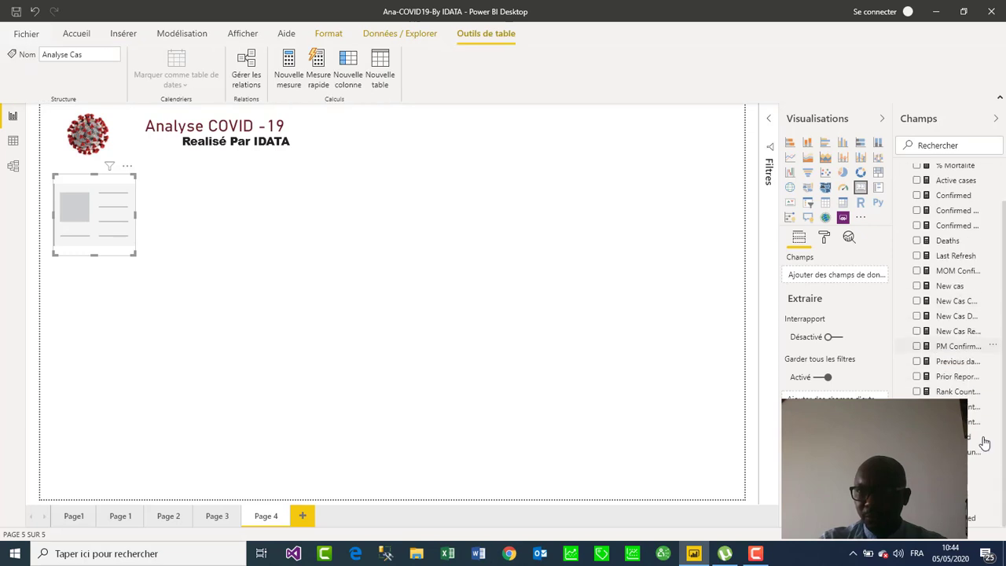
left_click(917, 466)
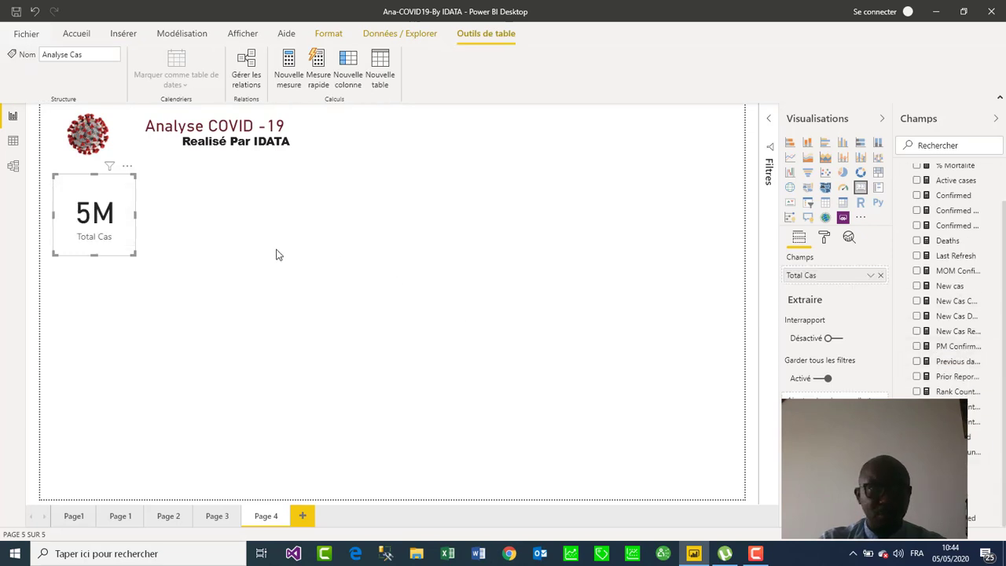
Set the display units of the Total Cas card's data label to thousands (Milliers).
left_click(825, 239)
left_click(789, 287)
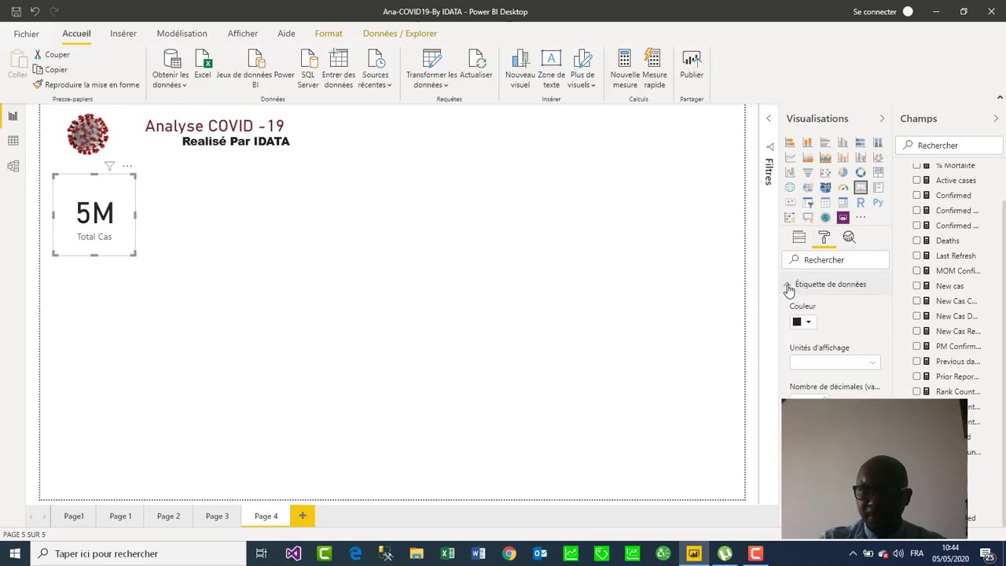
left_click(867, 365)
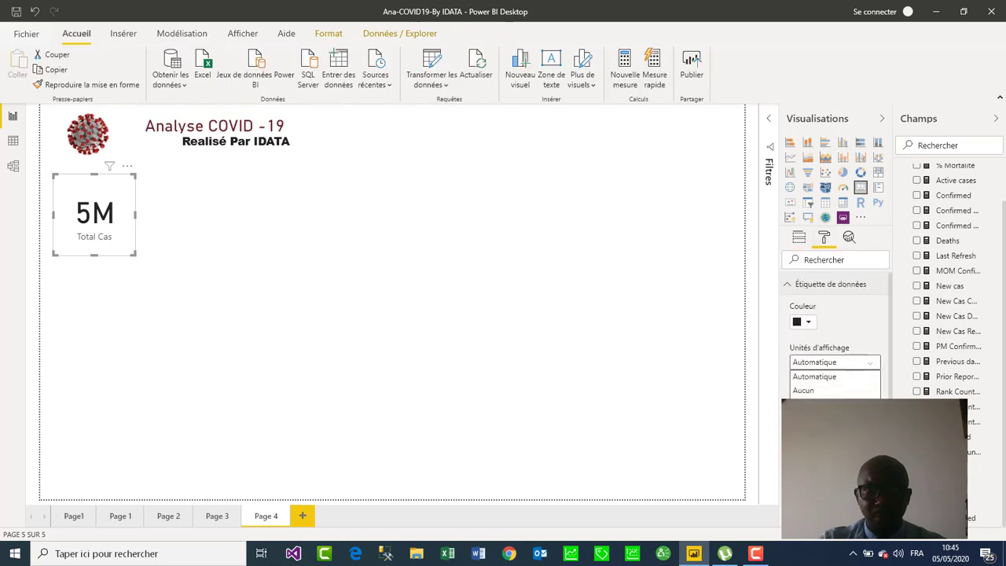
left_click(815, 405)
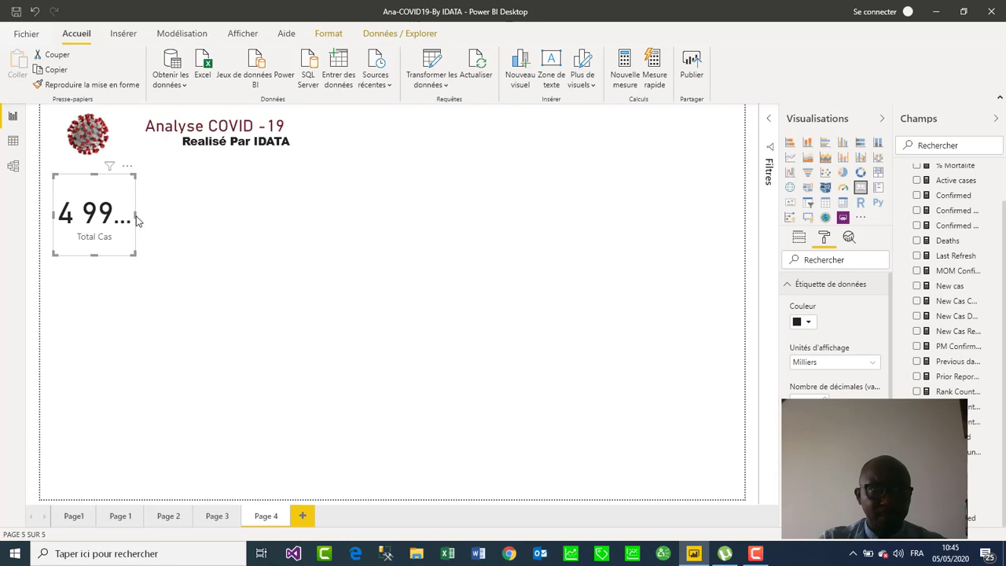
Widen the Total Cas card to show the full value, align it near the page's left edge and reduce its height.
left_click_drag(136, 214, 225, 209)
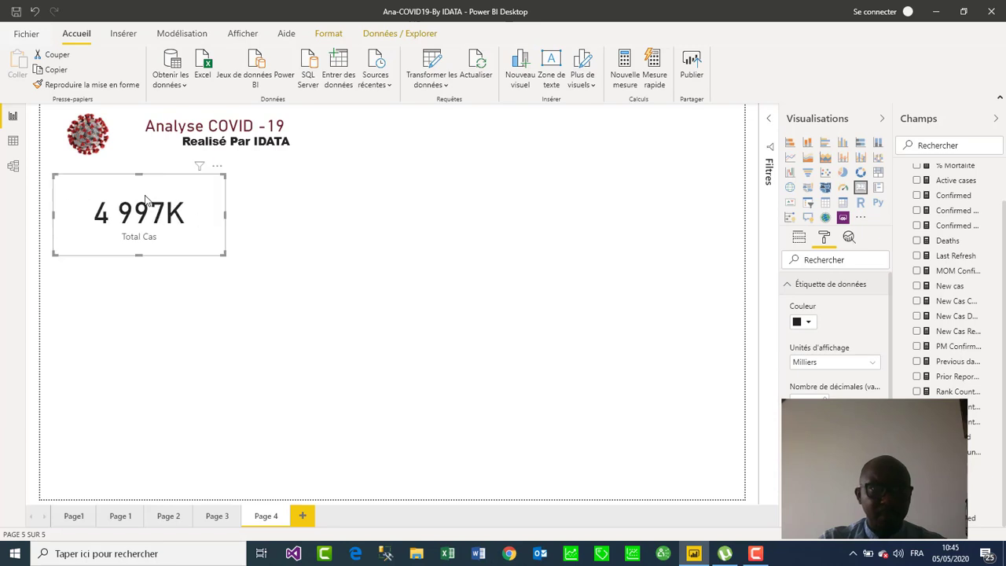
left_click_drag(142, 192, 141, 198)
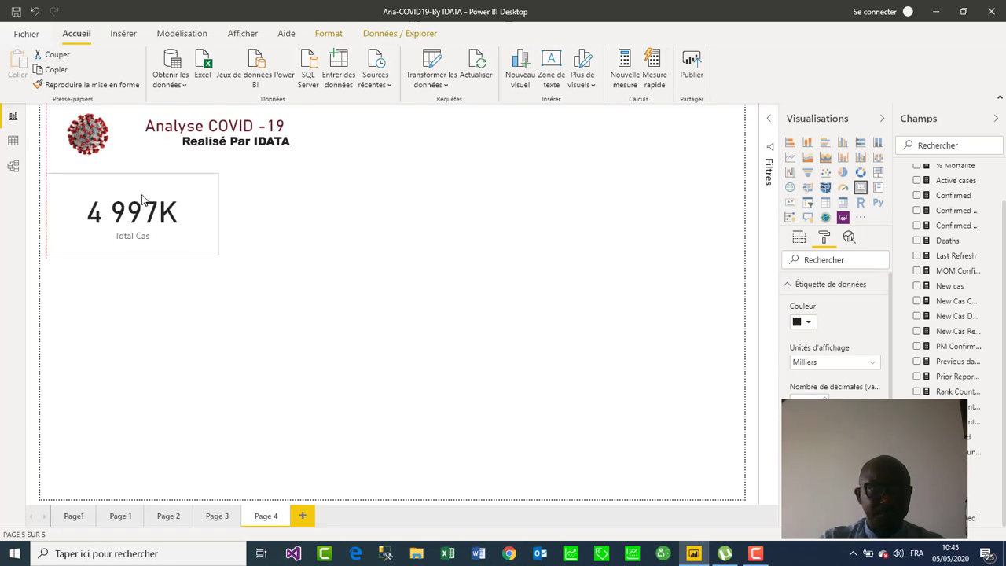
left_click_drag(132, 250, 133, 233)
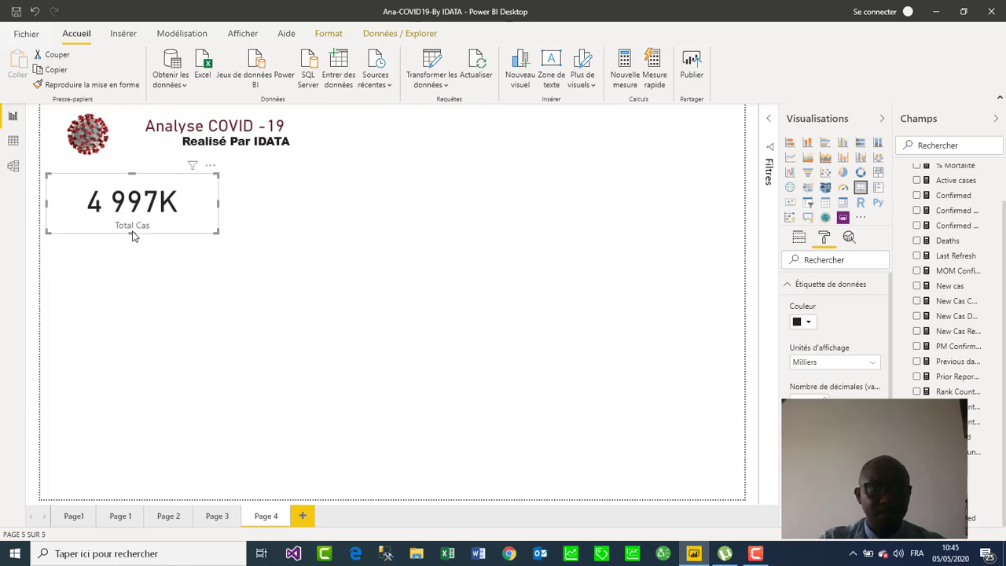
Hide the card's category label and turn on a title reading "Total CAS".
left_click(787, 285)
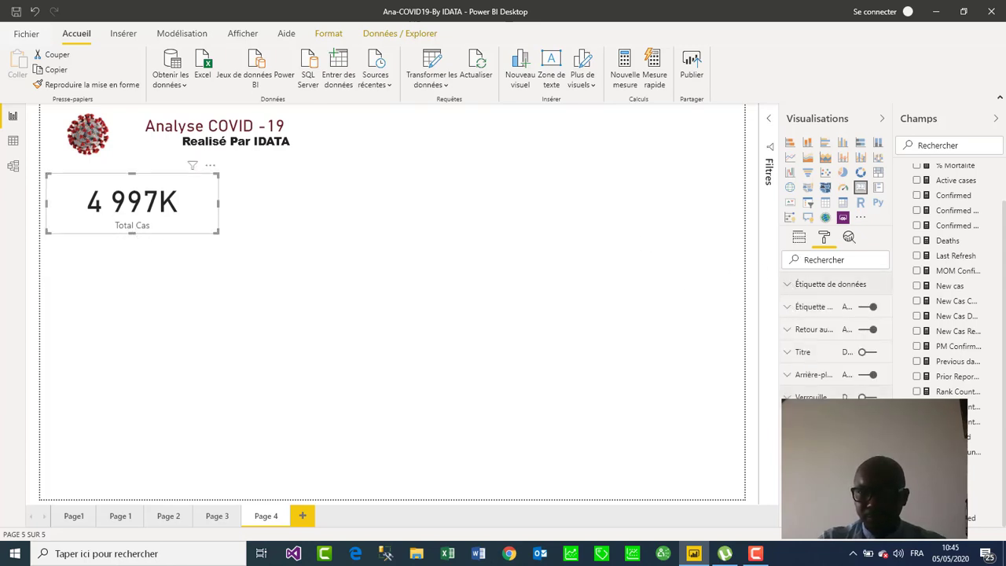
left_click(867, 307)
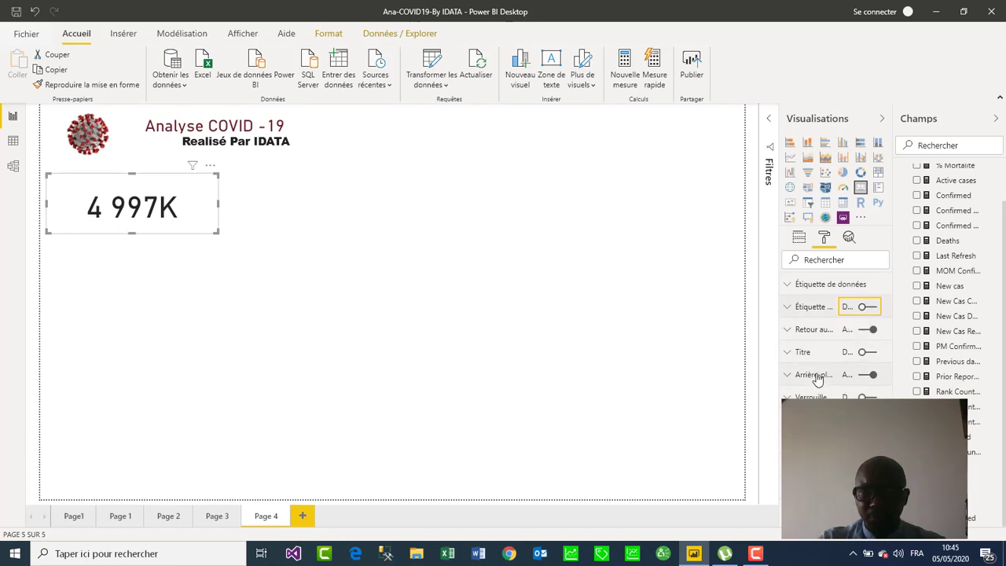
left_click(789, 353)
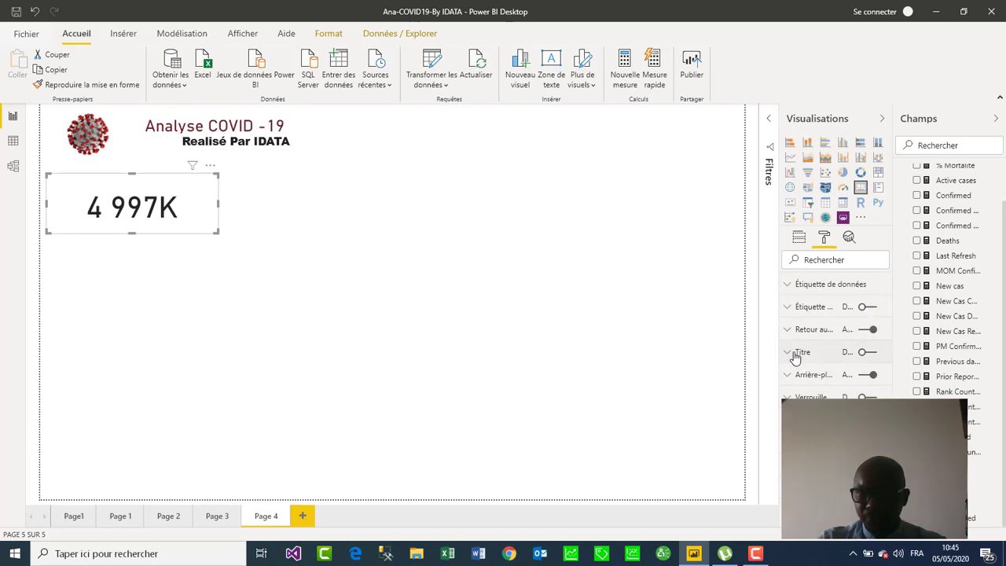
left_click(877, 354)
left_click(823, 387)
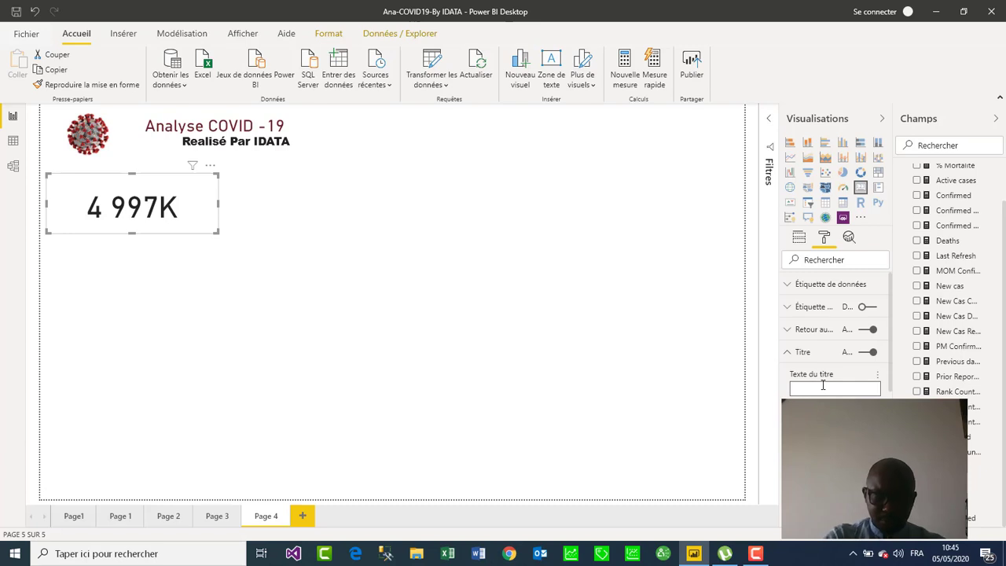
type("tA")
key("BackSpace")
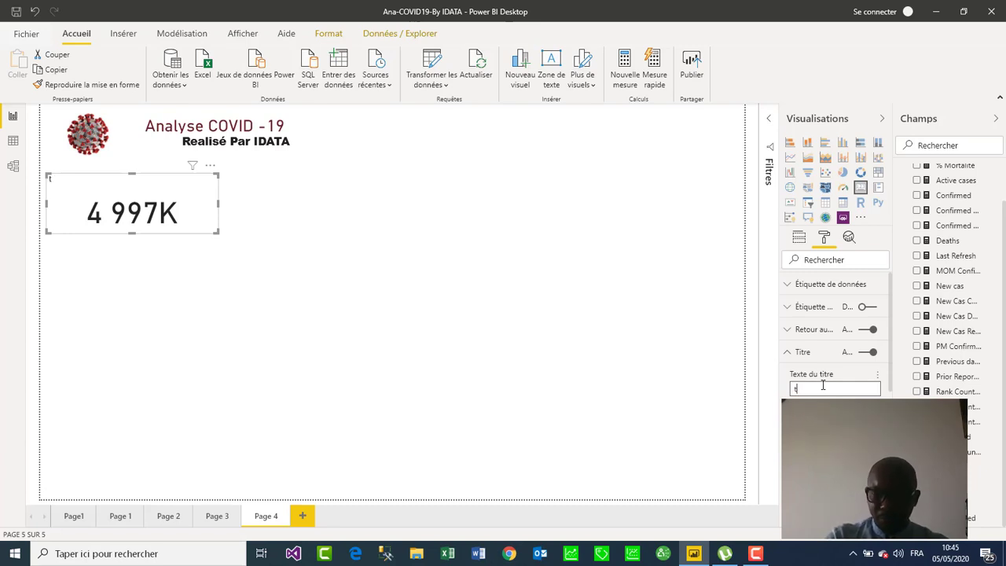
type("To")
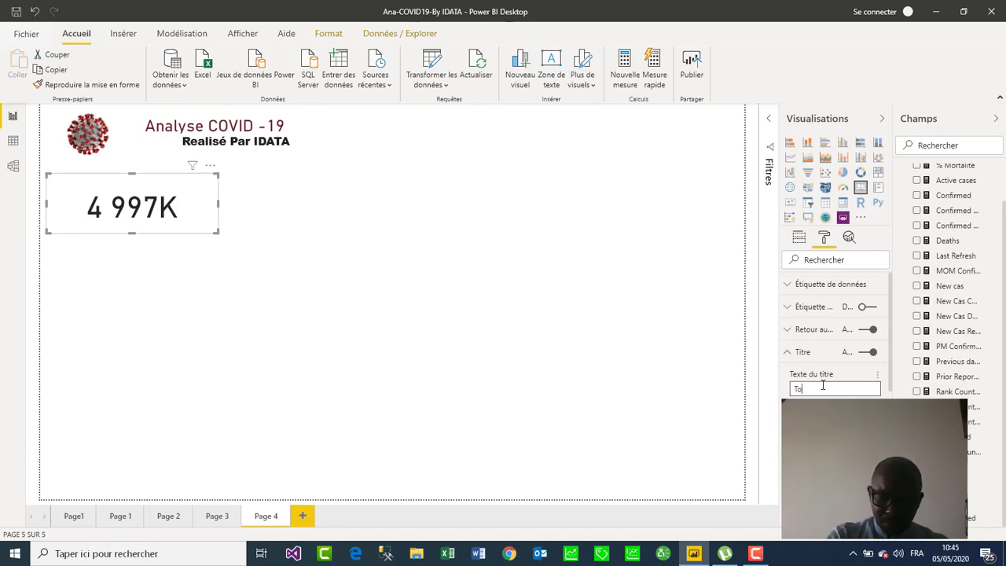
type("tal ")
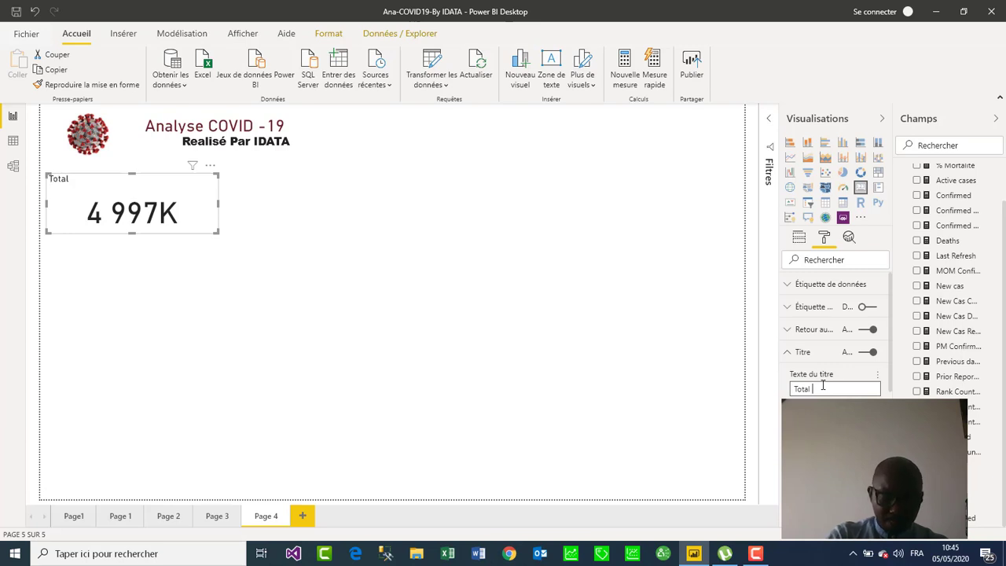
type("CAS")
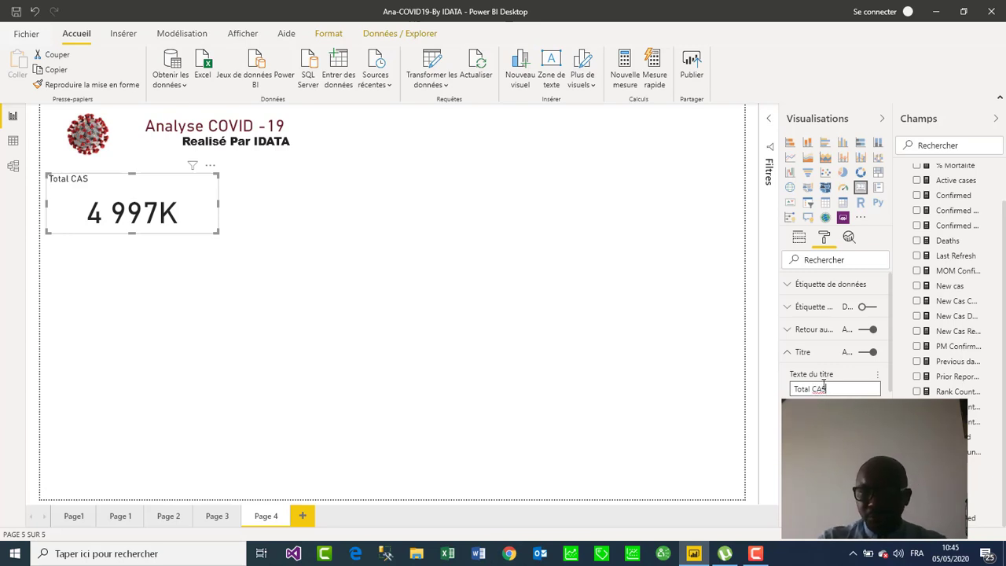
Centre the card's "Total CAS" title and reduce the text size of its data label.
scroll(824, 383, "down", 3)
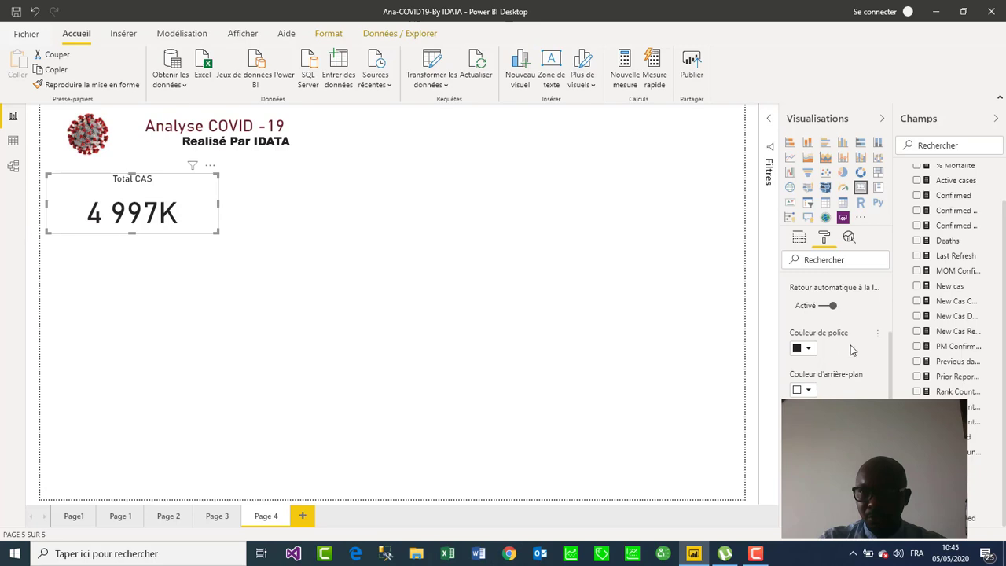
scroll(821, 354, "up", 5)
left_click(791, 288)
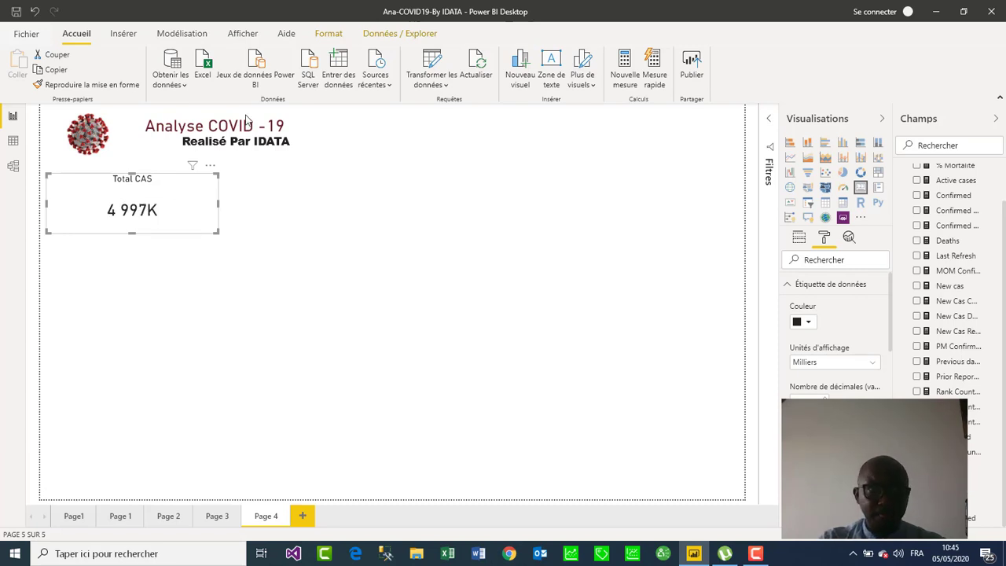
Shrink the Total CAS card's height and width around its value, and give its title white text on a dark red background.
left_click_drag(133, 233, 135, 214)
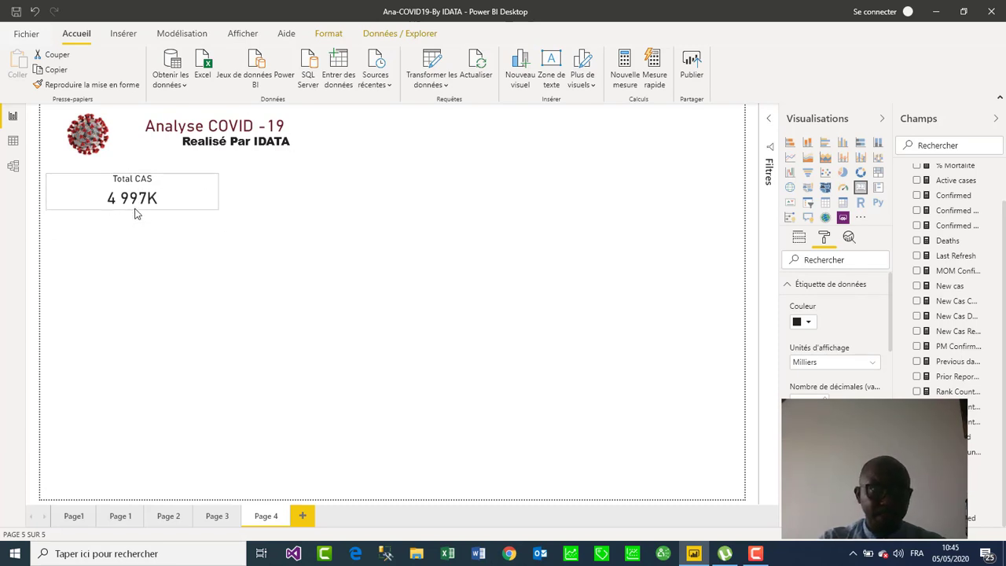
left_click_drag(217, 191, 158, 181)
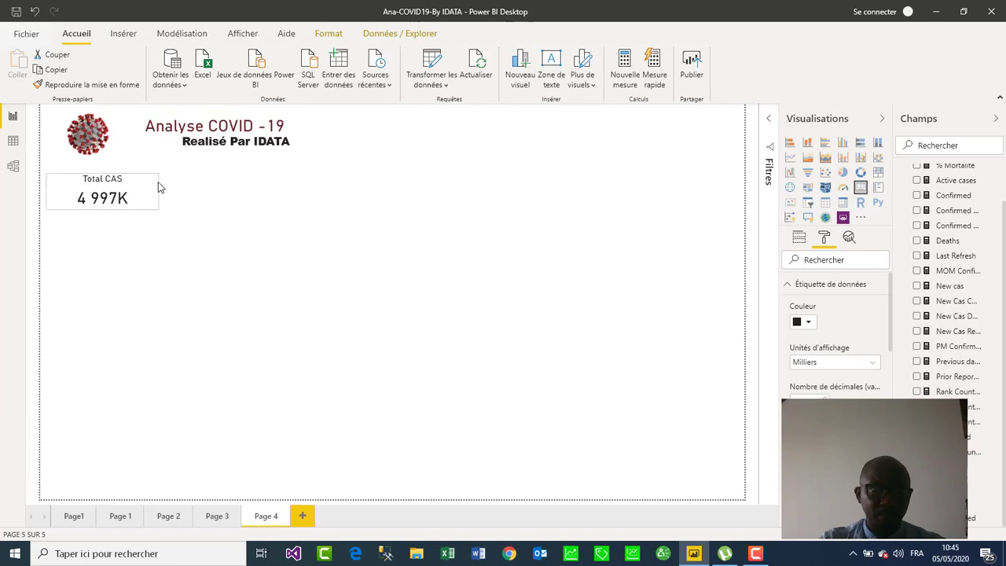
left_click(790, 289)
scroll(834, 354, "down", 3)
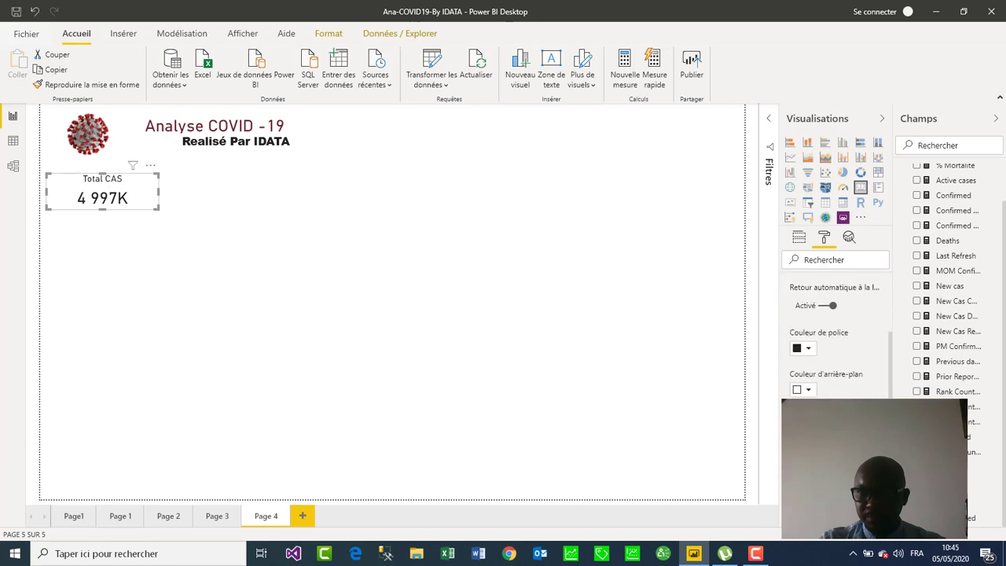
left_click(810, 391)
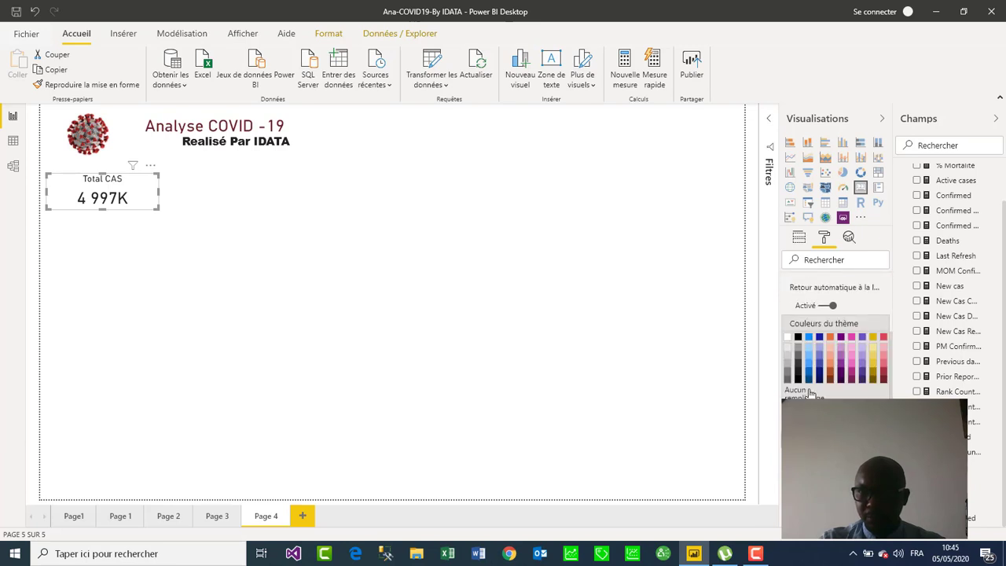
left_click(884, 381)
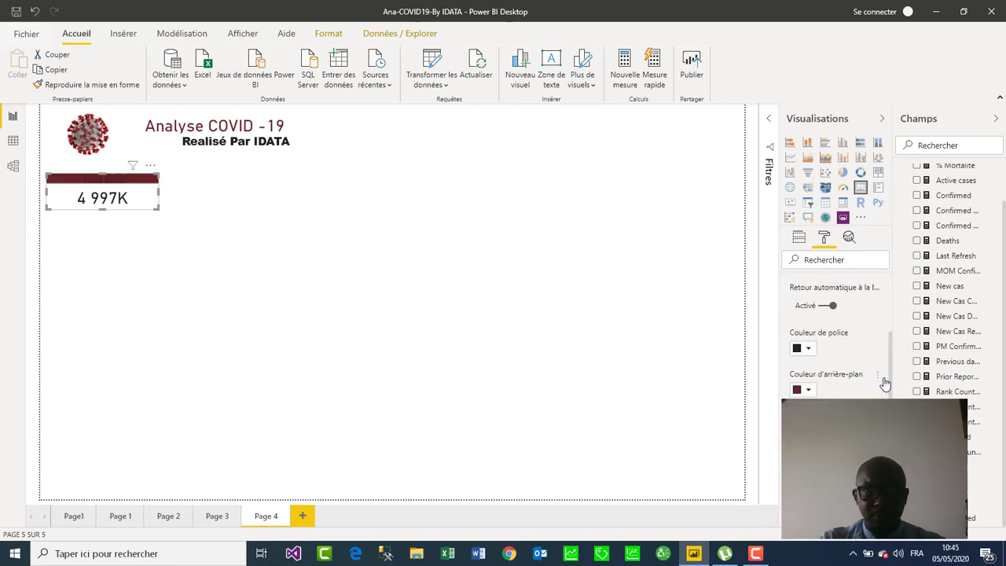
left_click(811, 351)
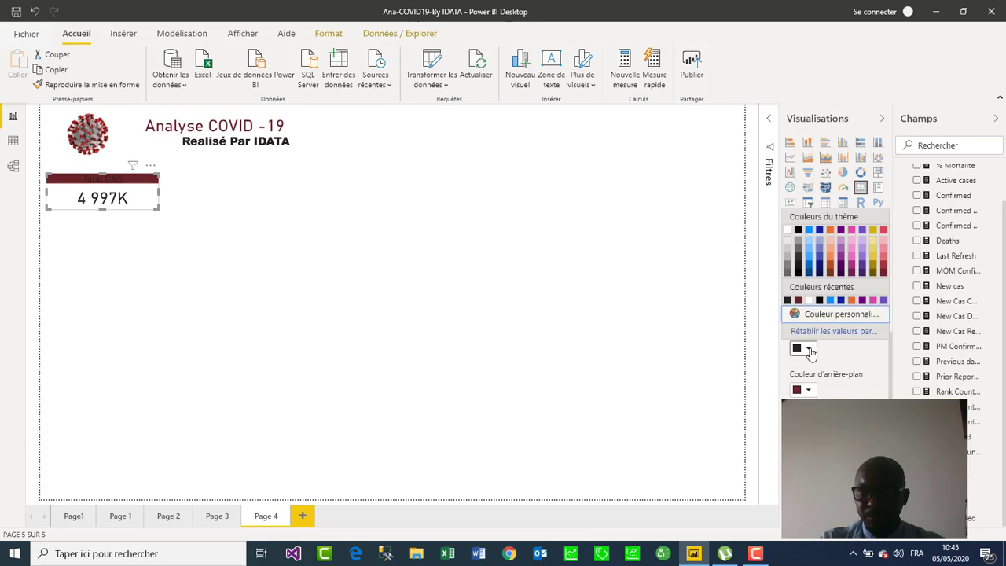
left_click(788, 231)
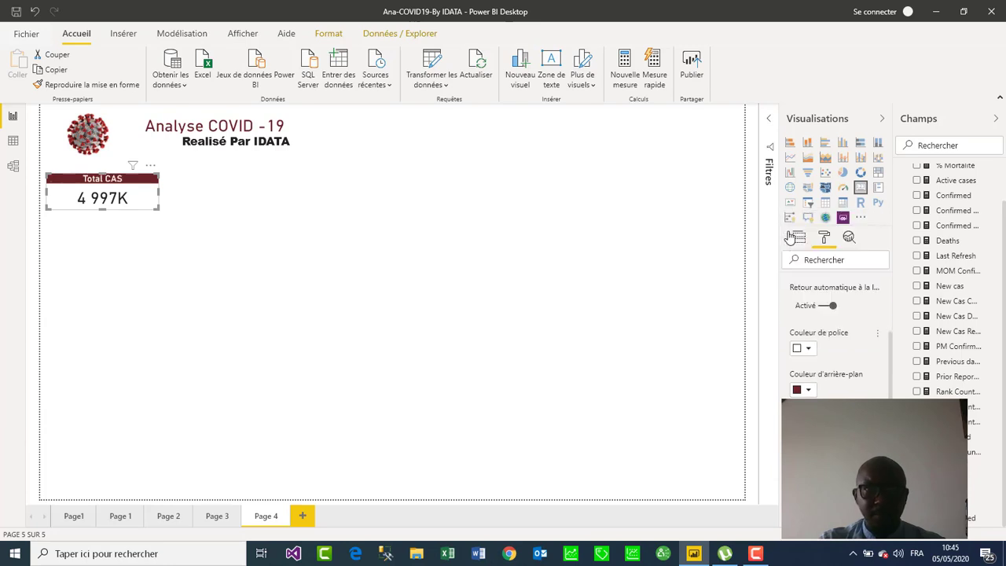
Nudge the Total CAS card slightly upward beneath the header, keeping it aligned near the page's left edge, and deselect it.
left_click(617, 301)
left_click_drag(135, 194, 135, 190)
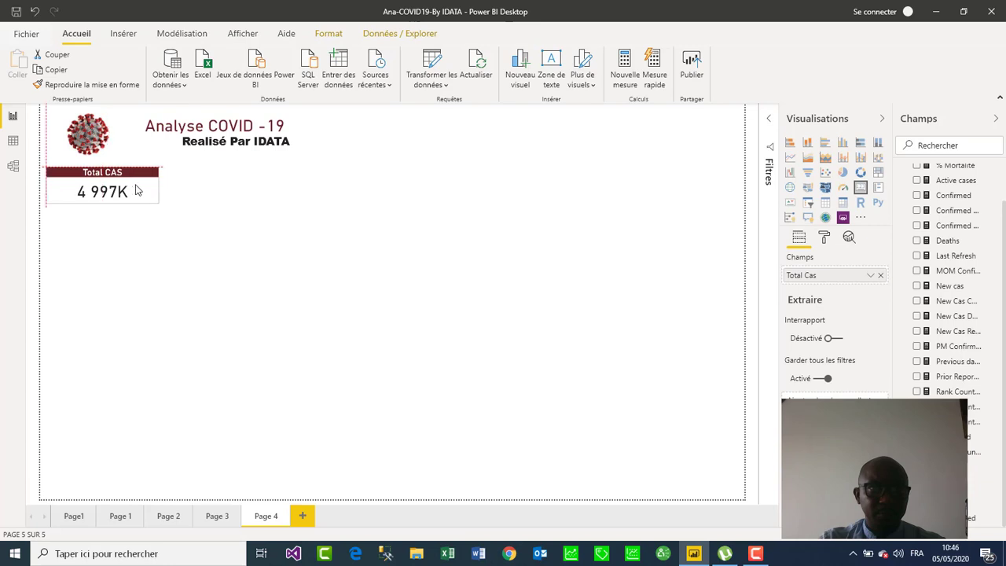
left_click(193, 244)
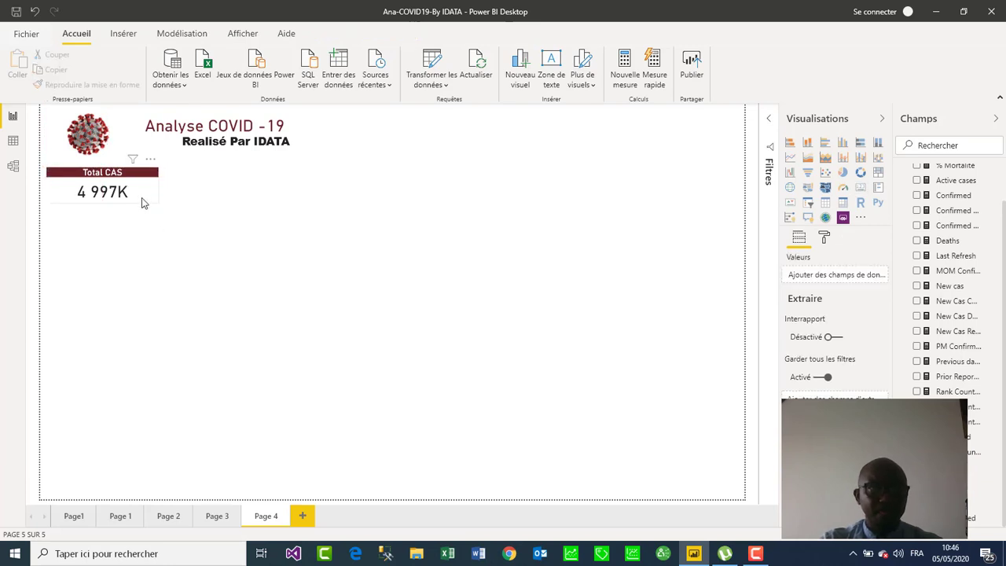
left_click(142, 202)
left_click(198, 233)
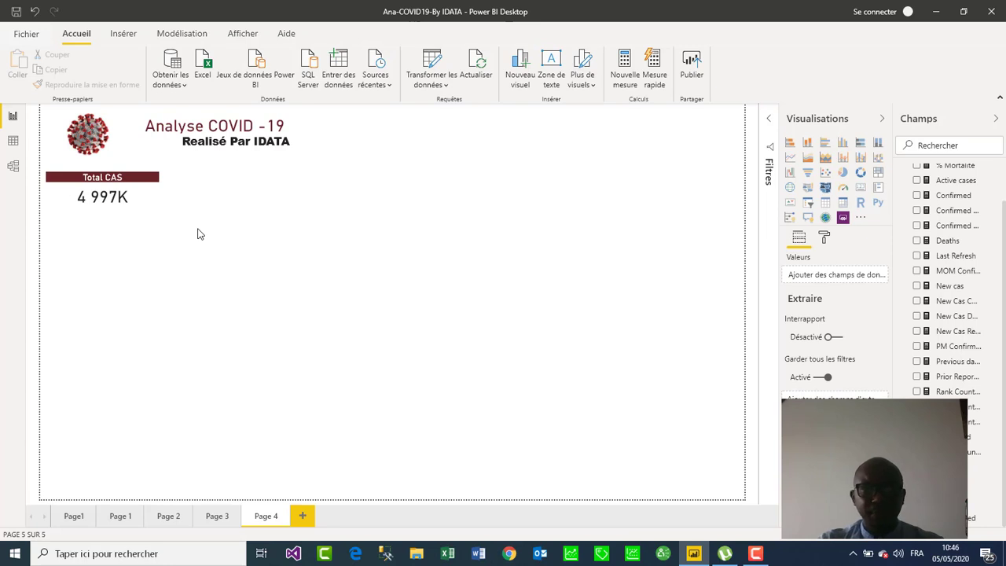
Add a second card showing the Confirmed measure and set its data label's display units to thousands (Milliers).
left_click(860, 188)
scroll(958, 381, "up", 1)
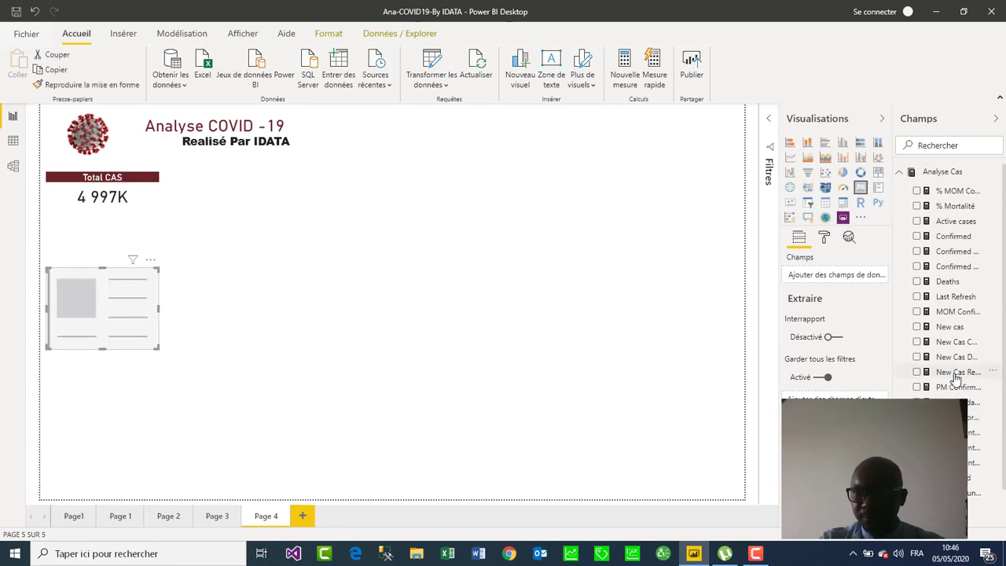
left_click(917, 236)
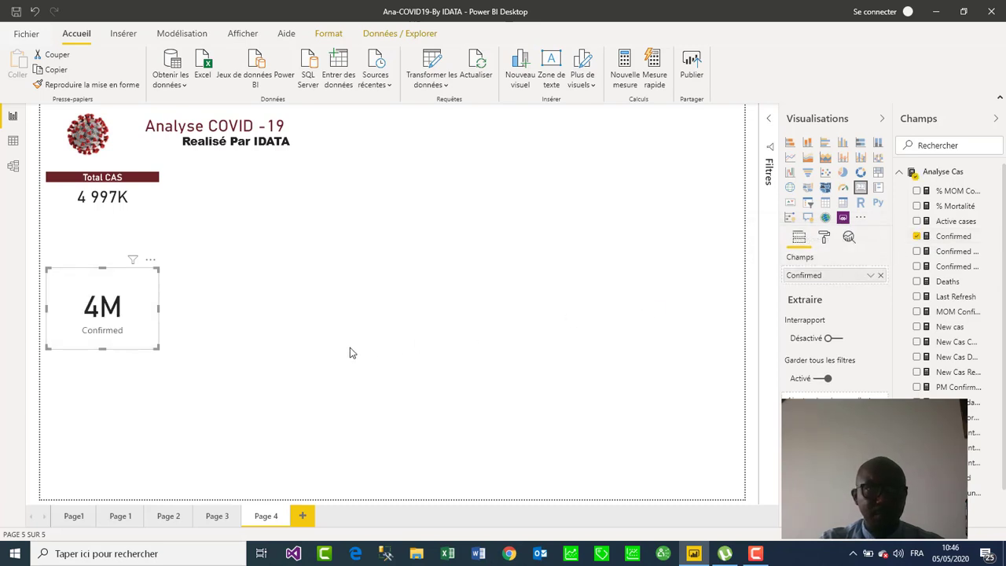
left_click(824, 238)
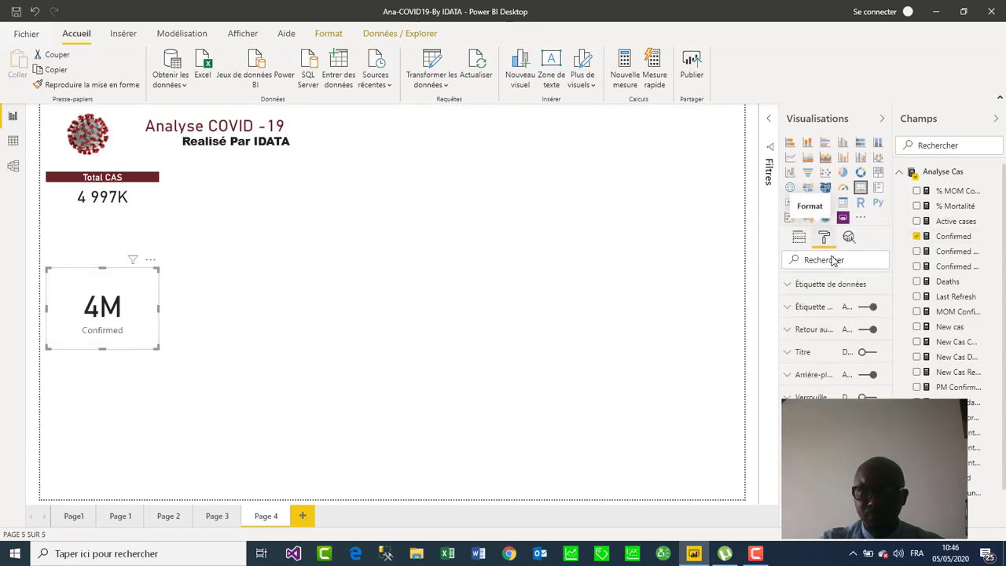
left_click(788, 284)
left_click(860, 363)
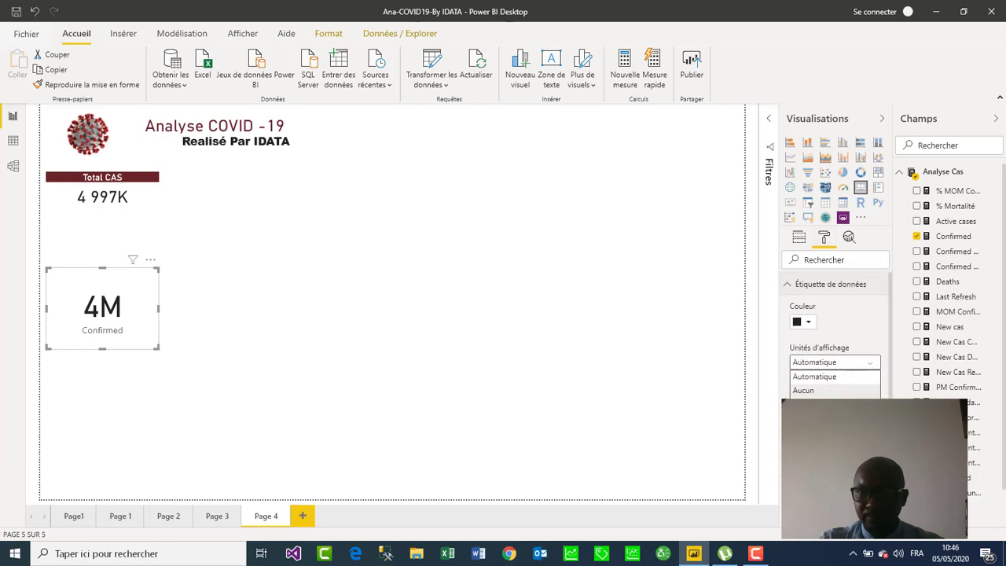
left_click(818, 391)
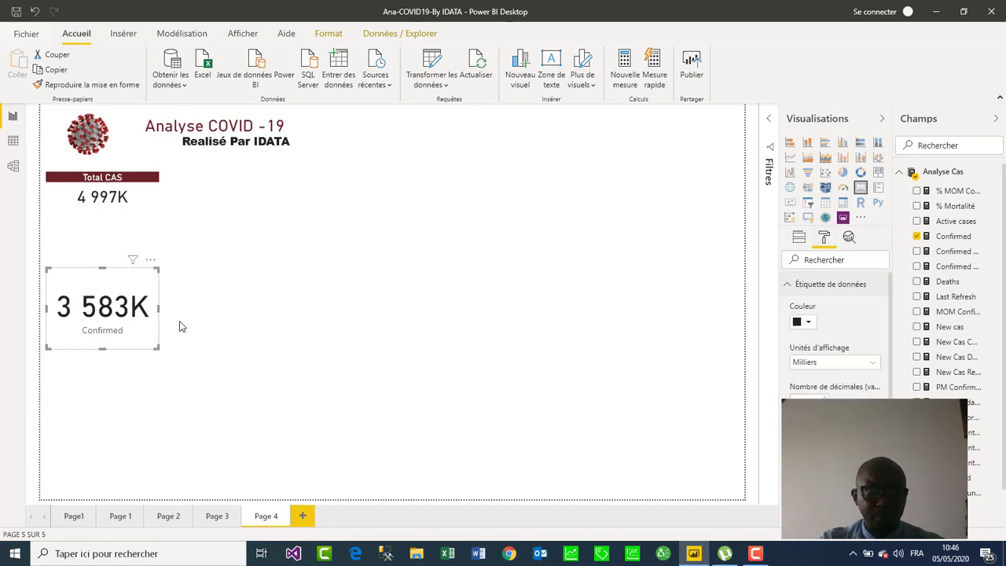
Widen the Confirmed card and move it up directly beneath the Total CAS card.
left_click_drag(159, 309, 200, 314)
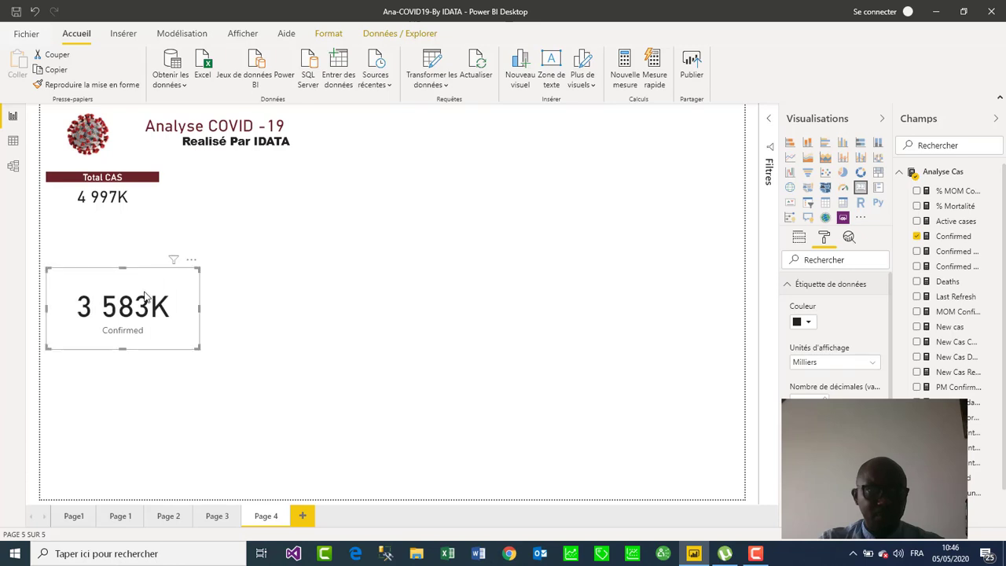
left_click_drag(147, 268, 144, 234)
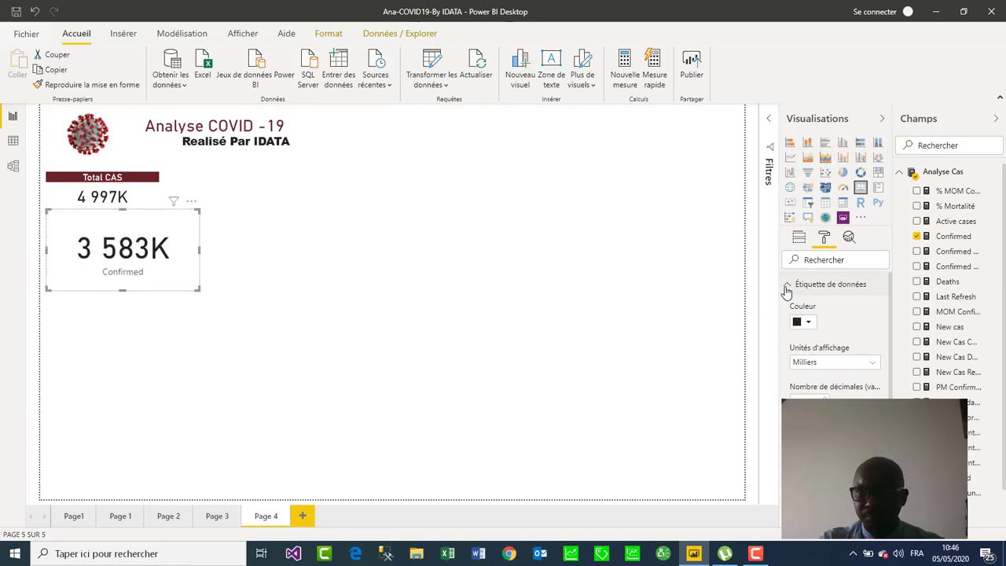
Hide the category label on the Confirmed card.
left_click(788, 287)
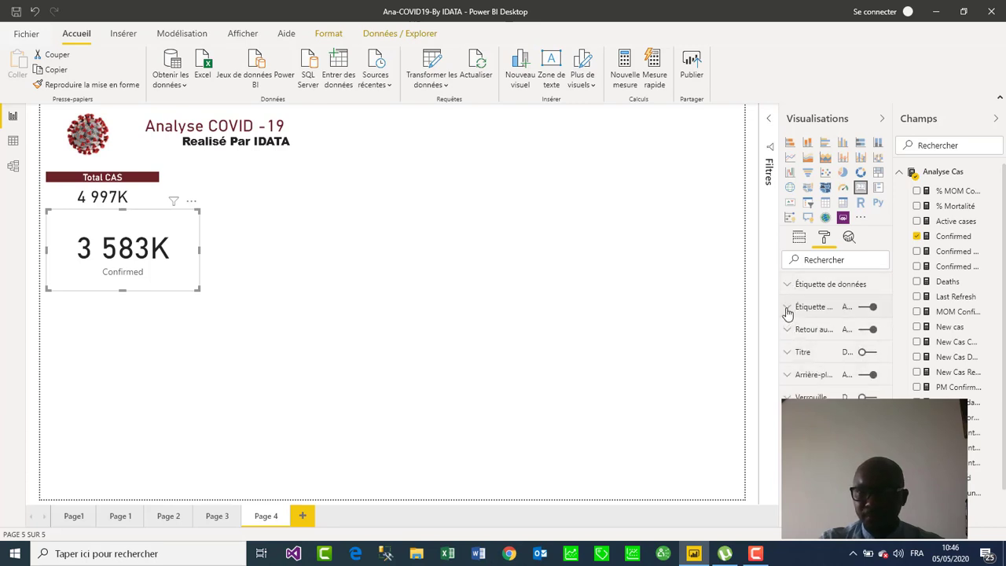
left_click(787, 308)
left_click(863, 307)
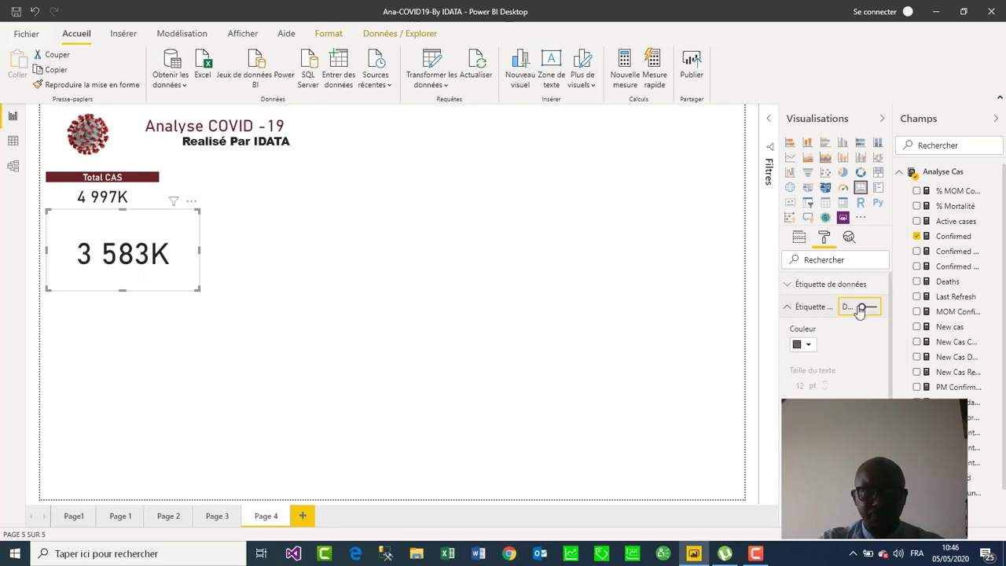
left_click(787, 309)
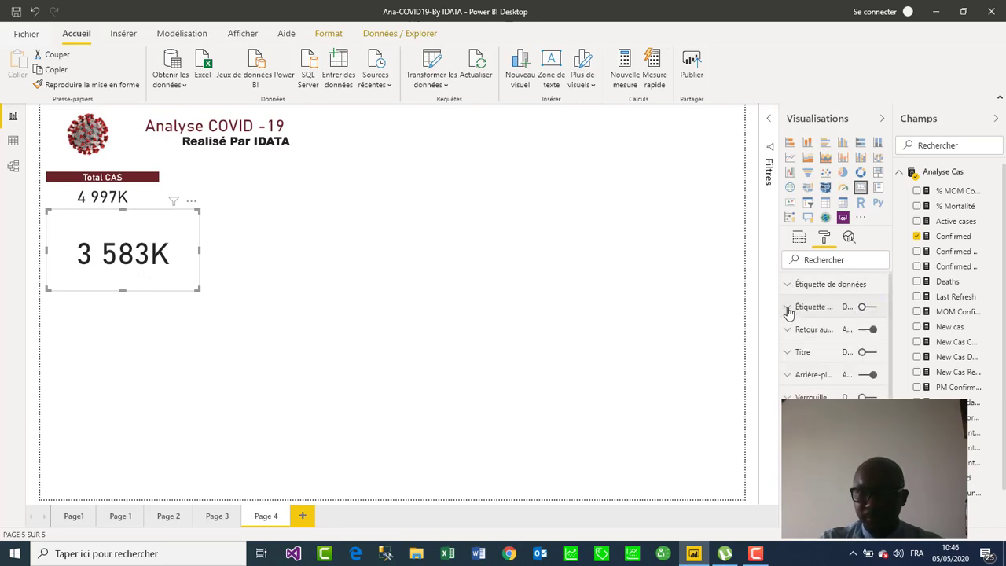
Turn on the Confirmed card's title and set its text to "Confirmées".
left_click(789, 352)
left_click(868, 352)
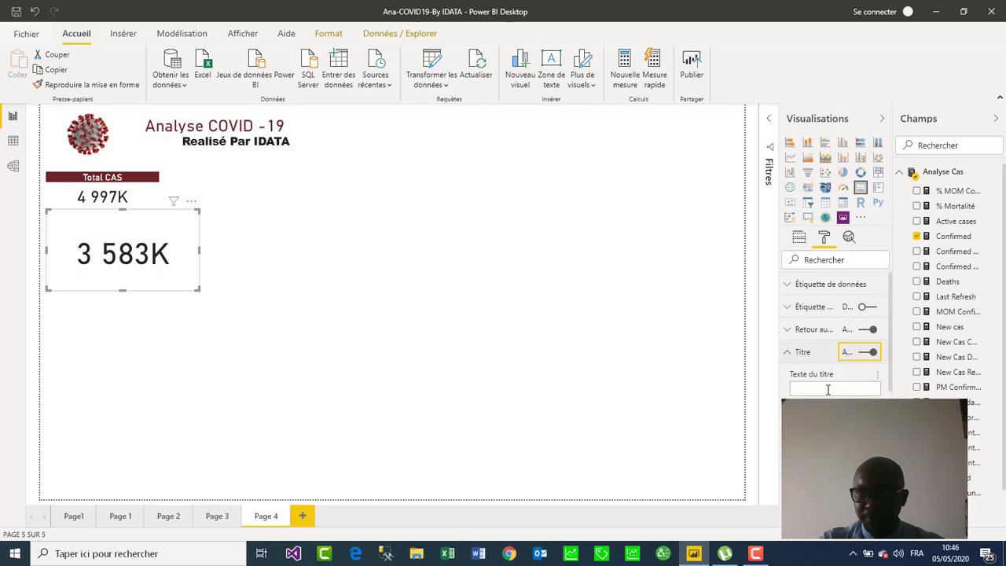
left_click(828, 389)
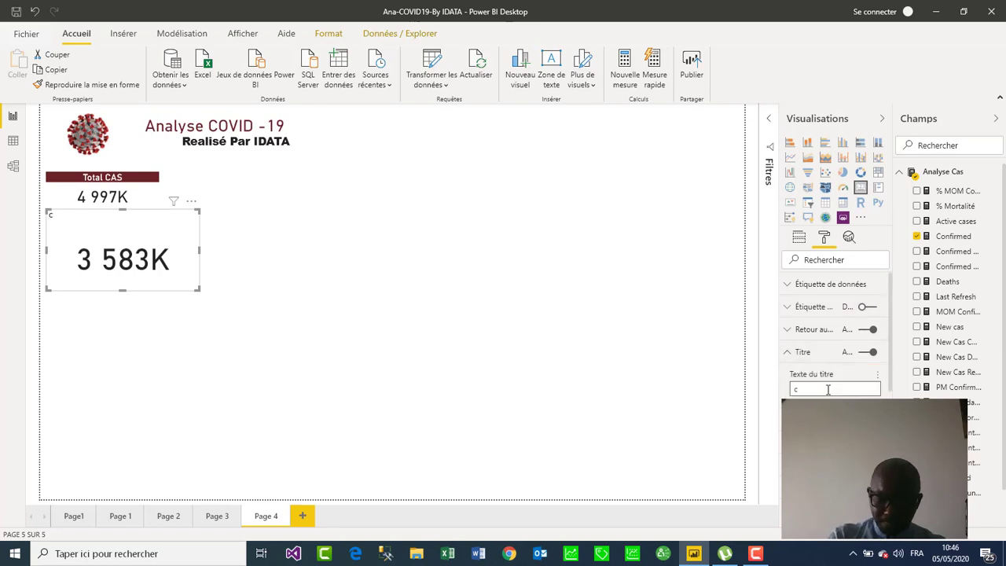
type("Cob")
key("BackSpace")
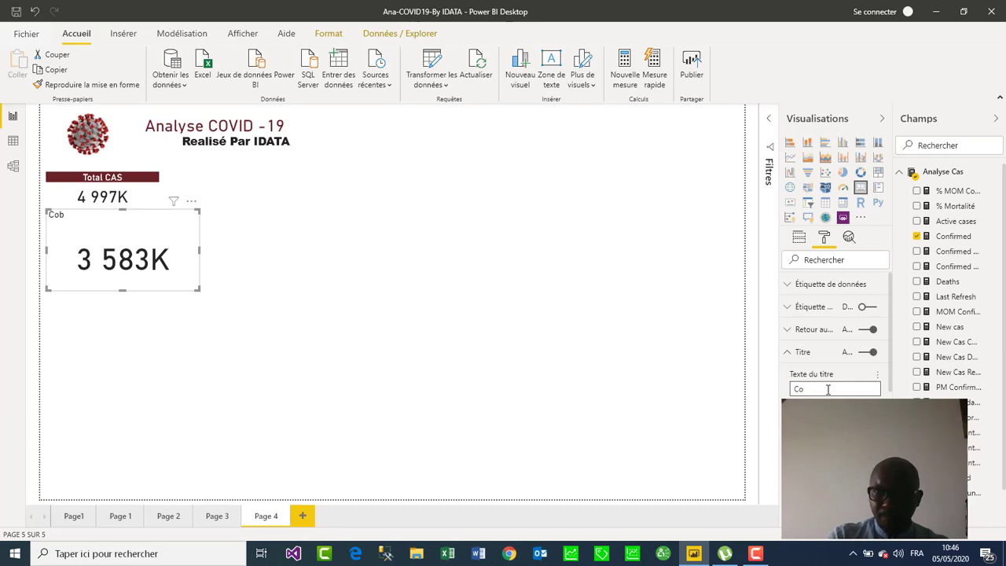
type("nf")
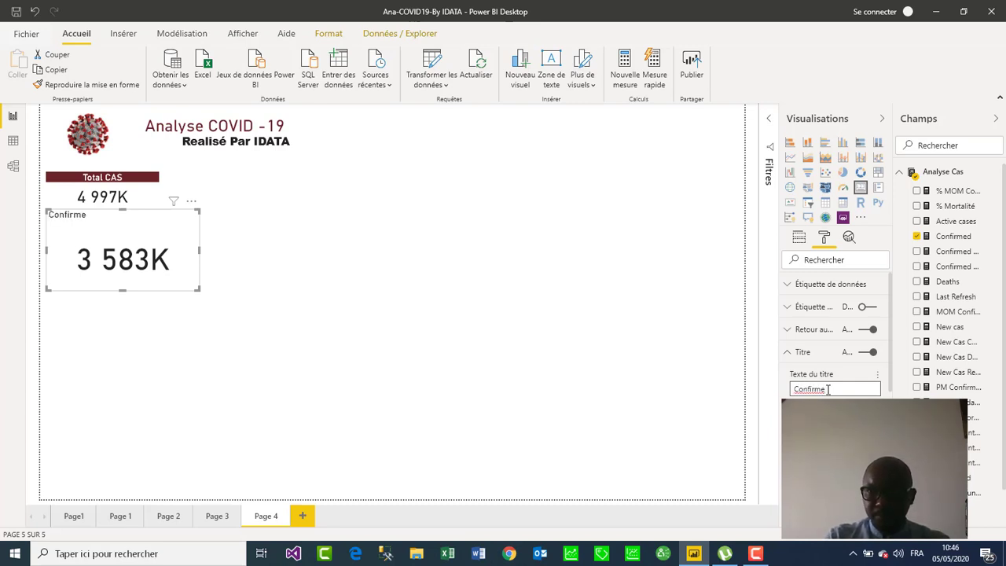
type("irme")
key("BackSpace")
type("é")
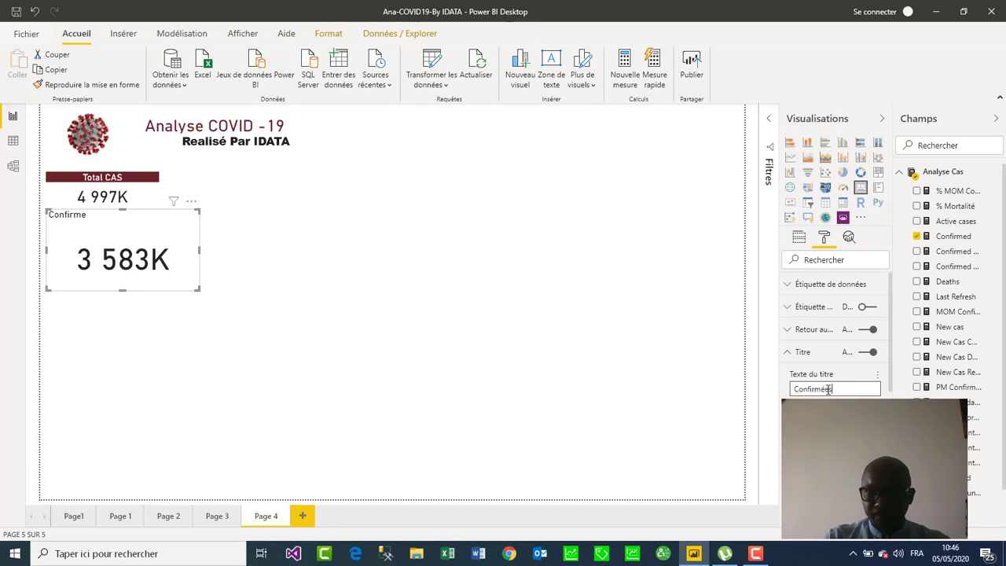
type("es")
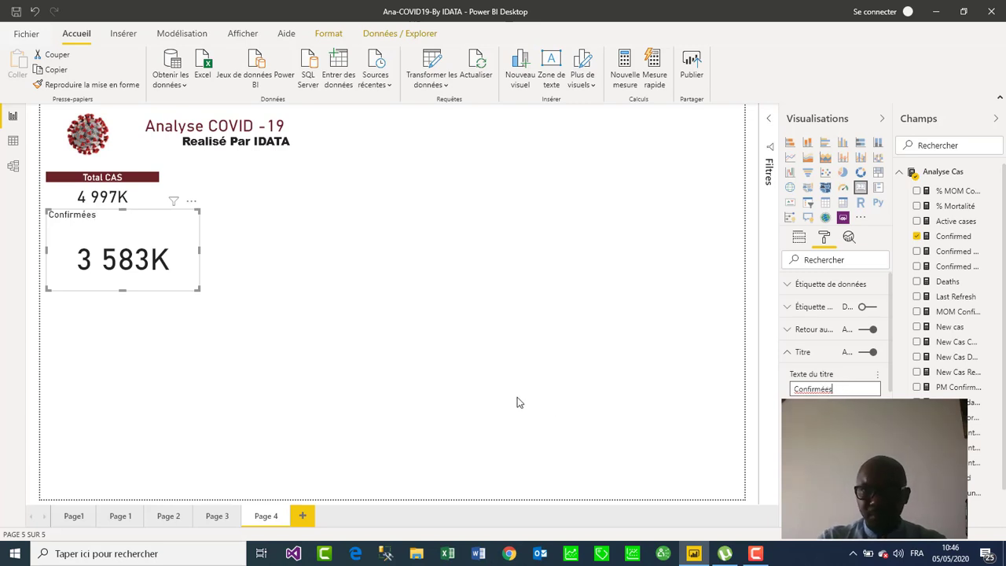
Centre the "Confirmées" title and give it white text on the same dark red background as the Total CAS title.
scroll(835, 338, "down", 3)
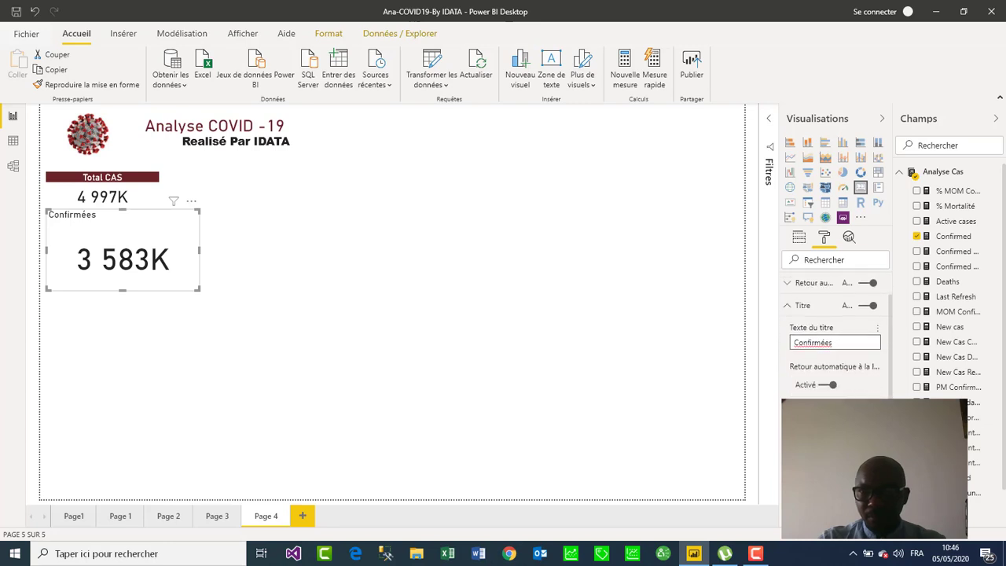
left_click(817, 433)
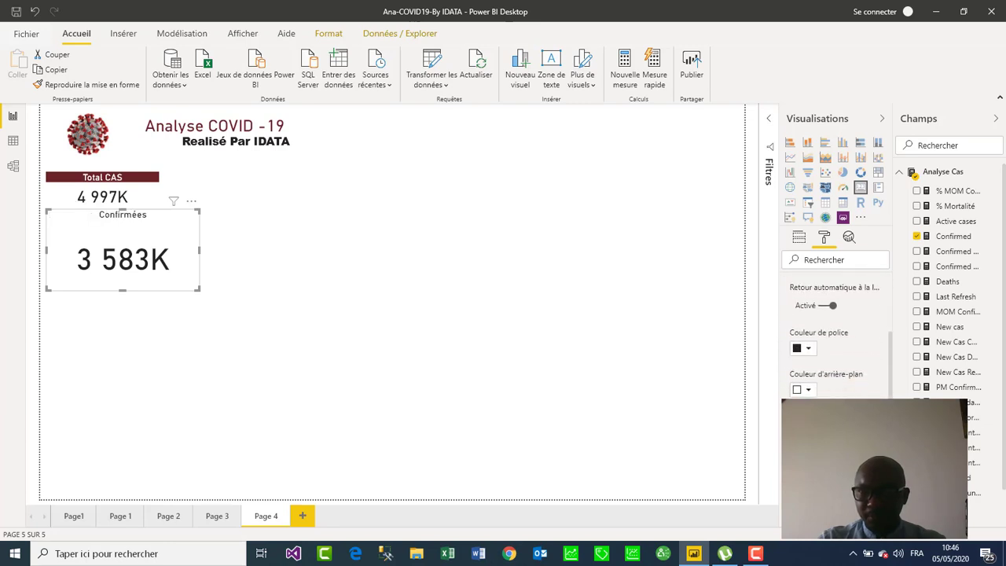
left_click(810, 391)
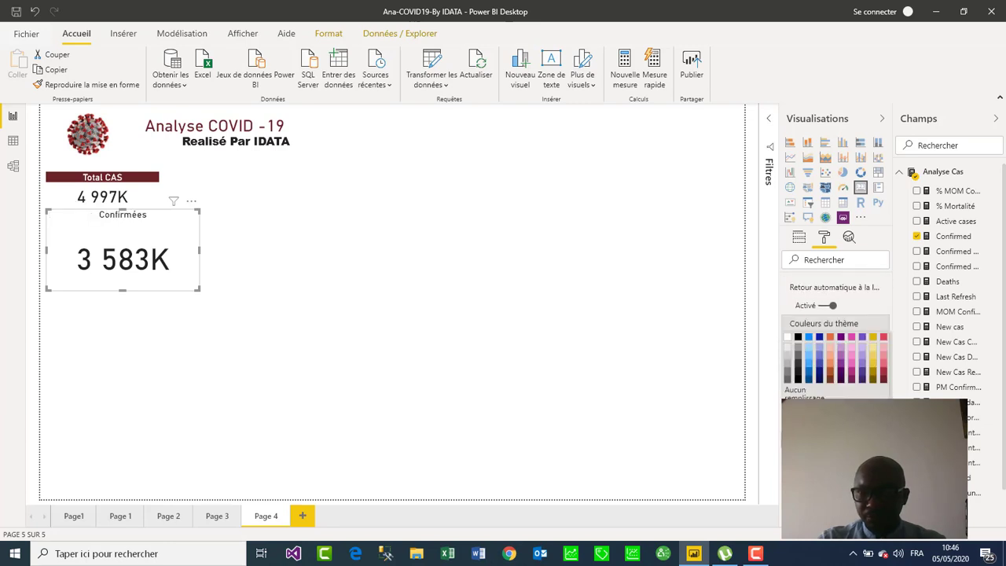
left_click(798, 408)
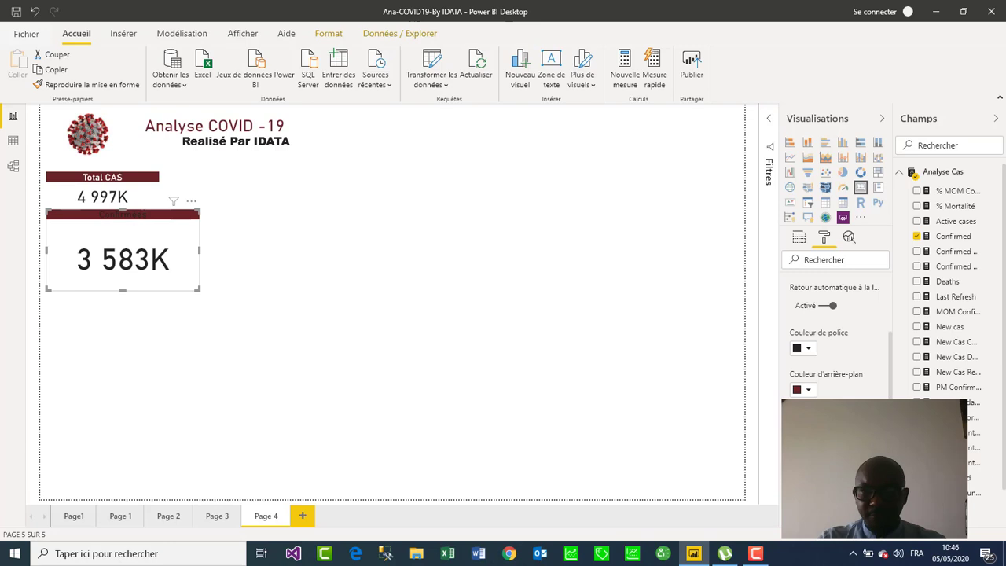
left_click(810, 351)
left_click(789, 231)
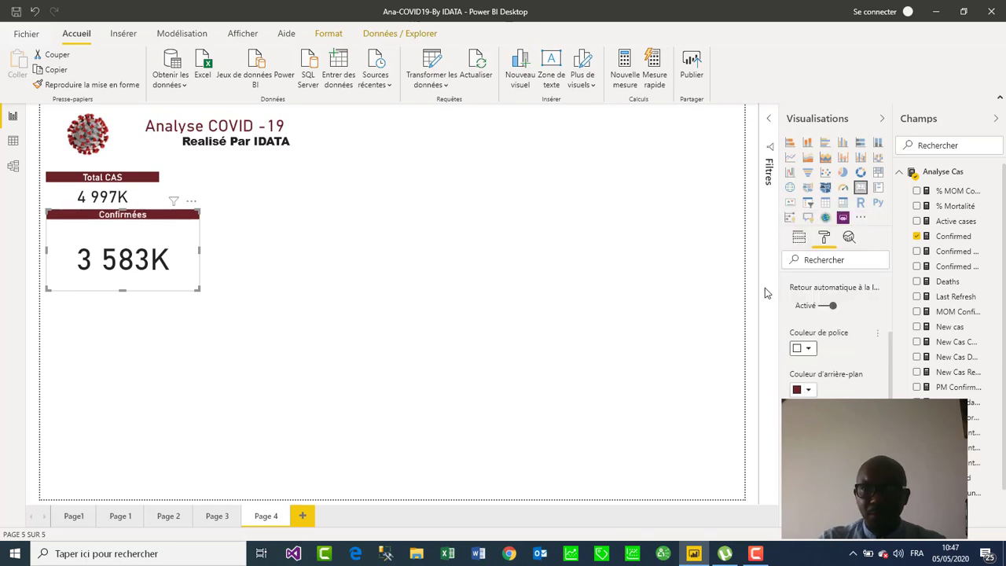
Reduce the text size of the Confirmées card's data label to match the Total CAS value.
scroll(847, 325, "up", 3)
left_click(789, 352)
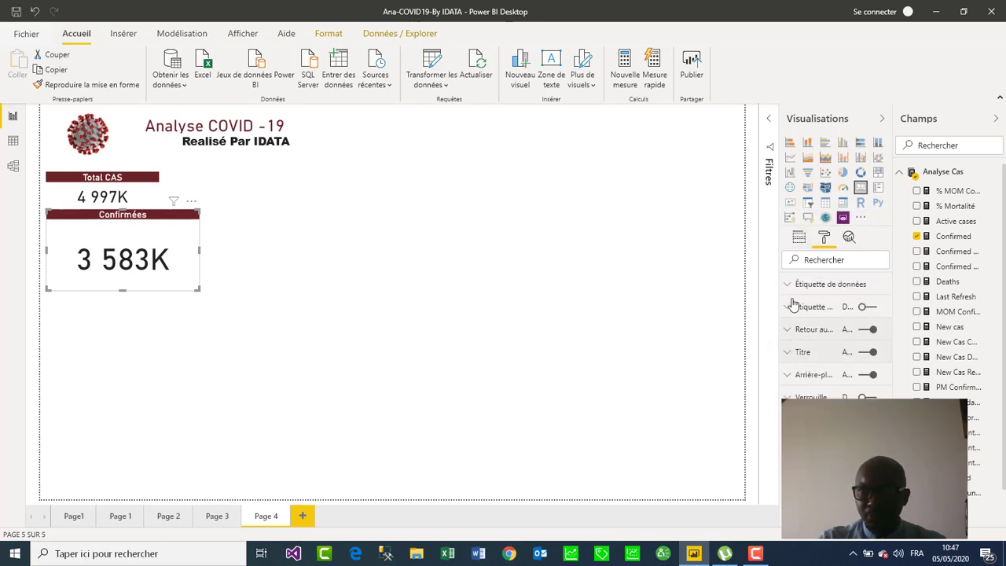
left_click(788, 285)
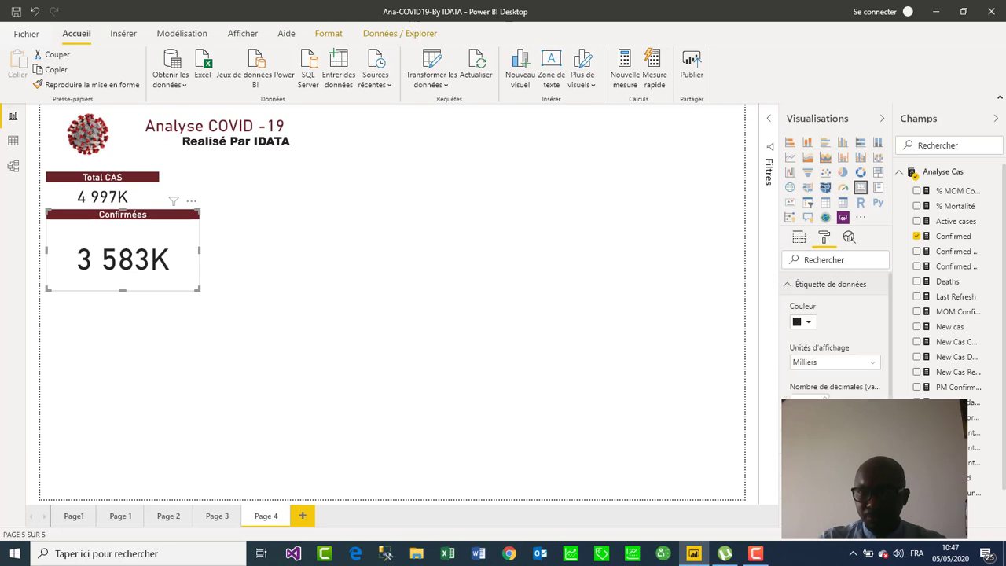
key("Return")
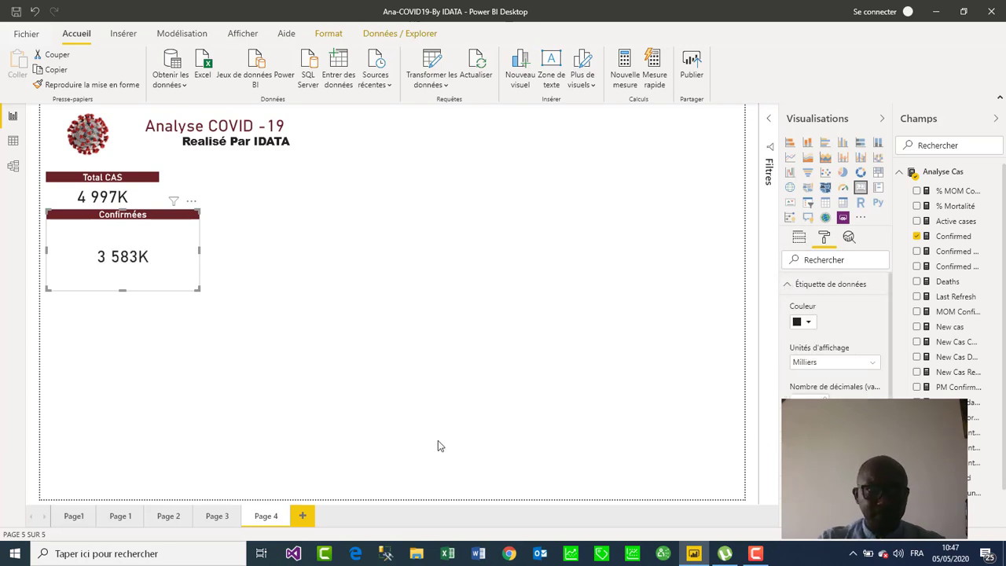
left_click(149, 290)
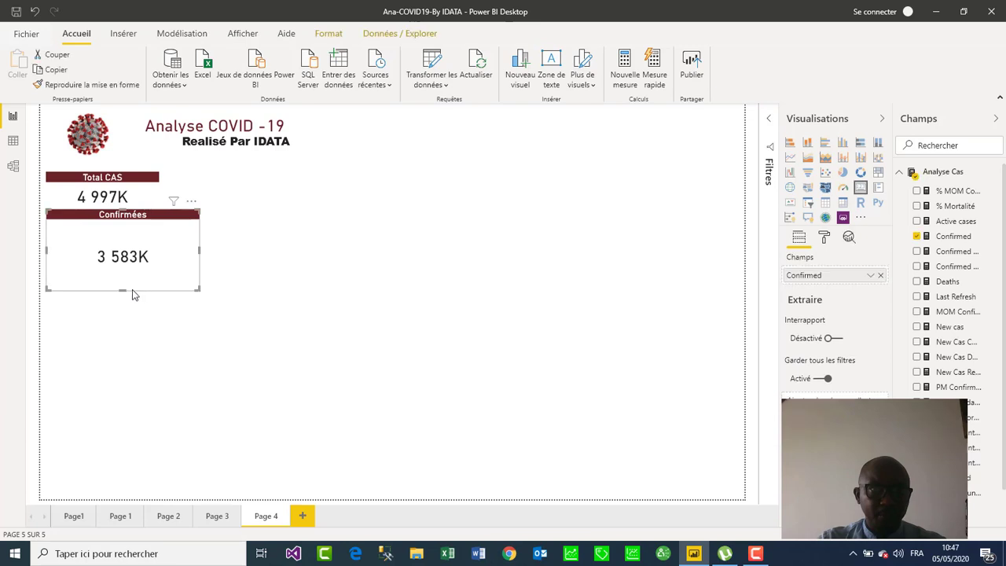
Shrink the Confirmées card to the width of the Total CAS card and a height that closely fits its value.
left_click_drag(124, 289, 131, 255)
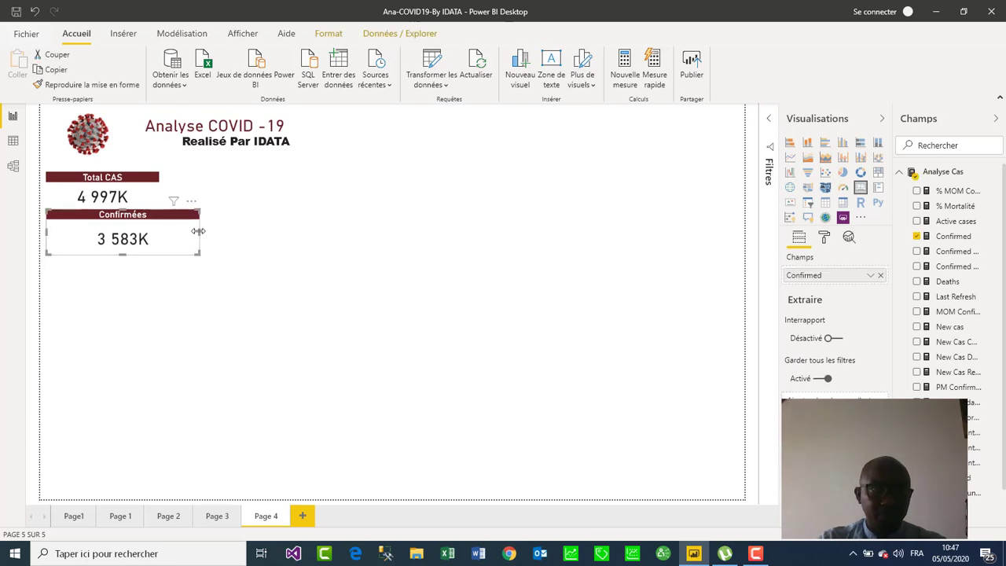
left_click_drag(198, 234, 158, 231)
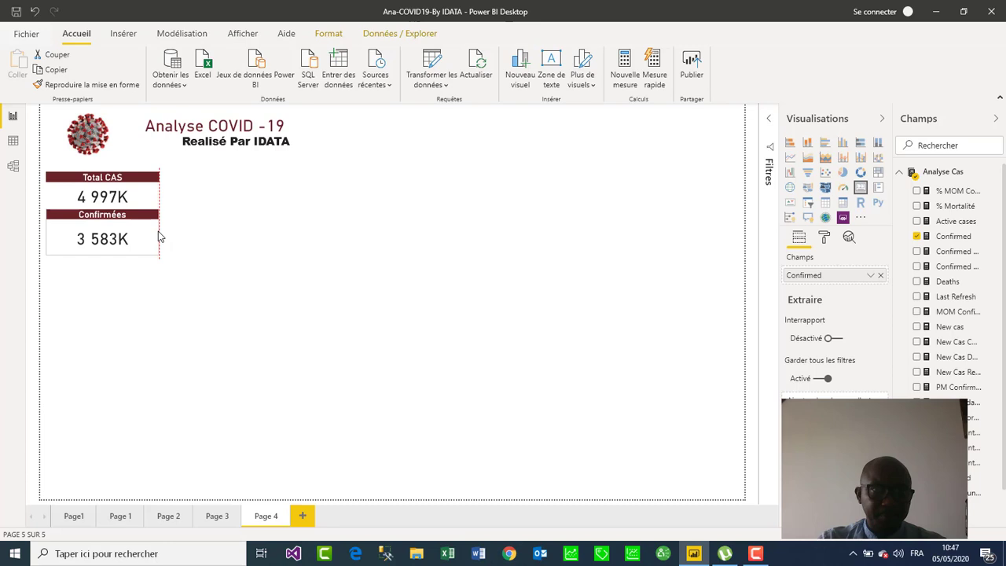
left_click_drag(103, 254, 105, 247)
left_click(108, 253)
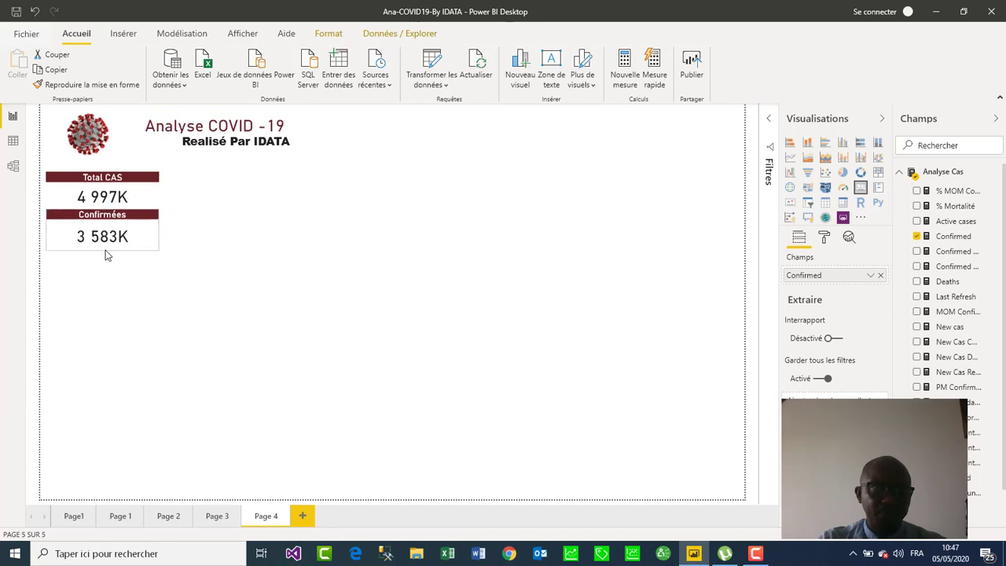
left_click(218, 301)
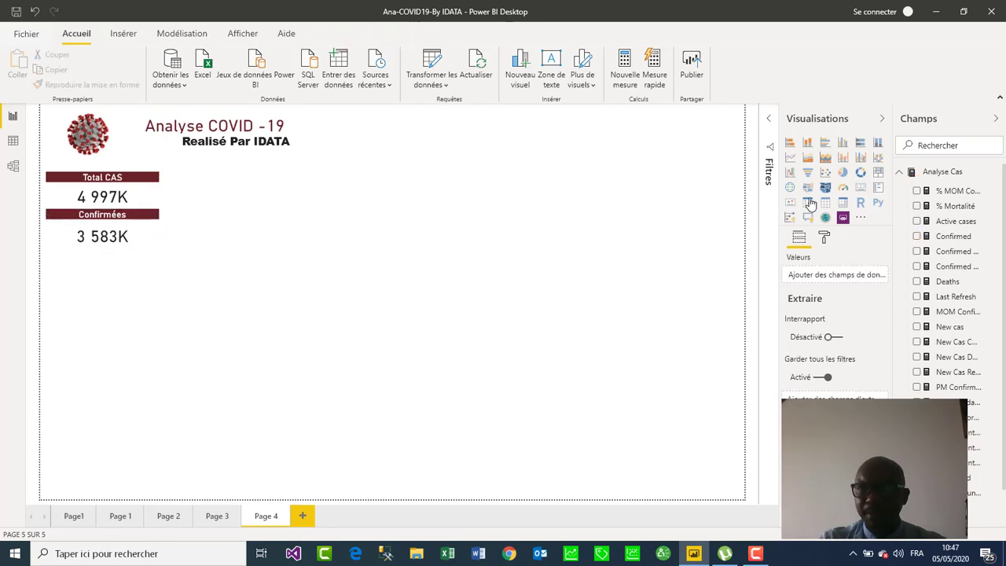
Add a card showing the Recovered measure directly beneath the Confirmées card.
left_click(861, 189)
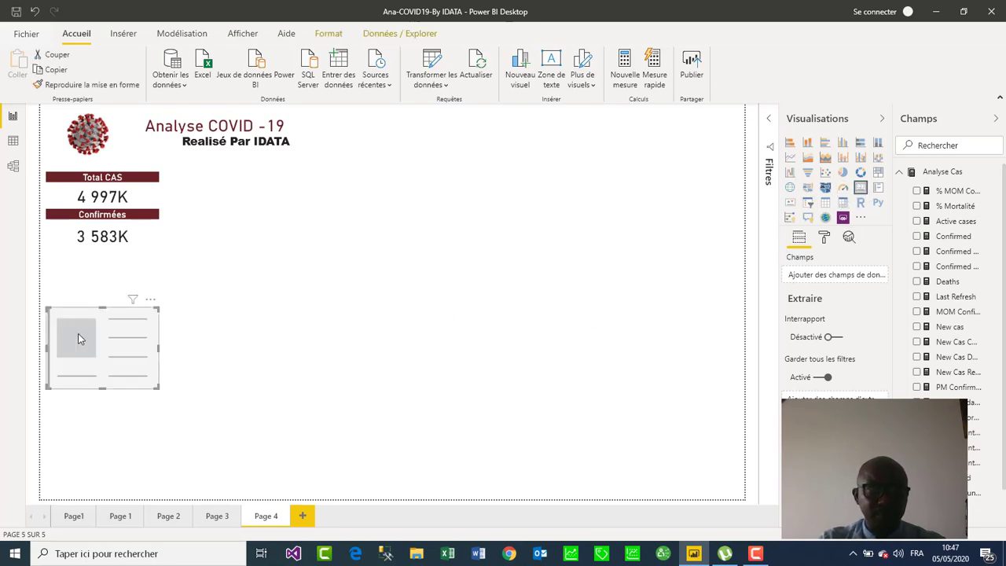
left_click_drag(78, 333, 81, 280)
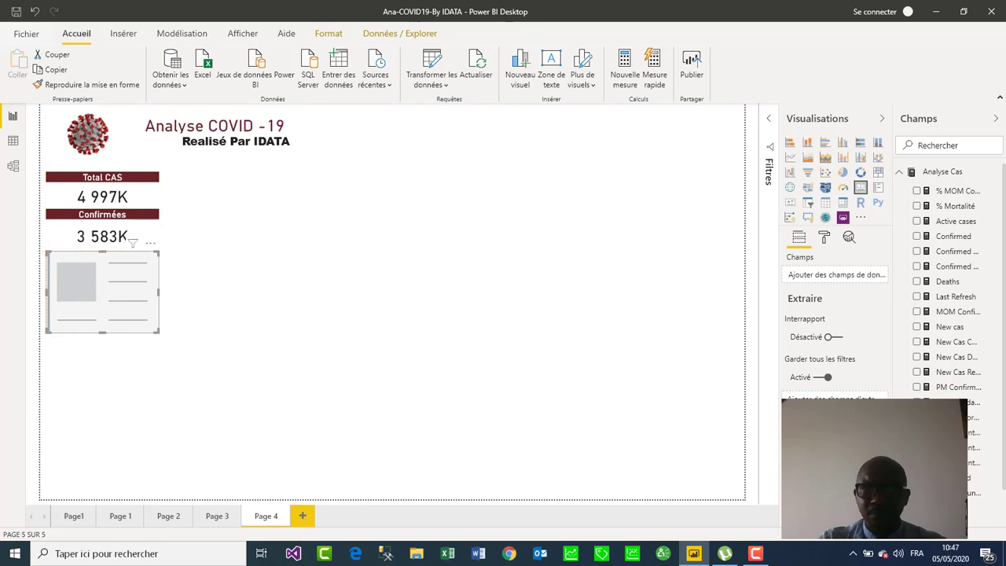
scroll(957, 315, "down", 1)
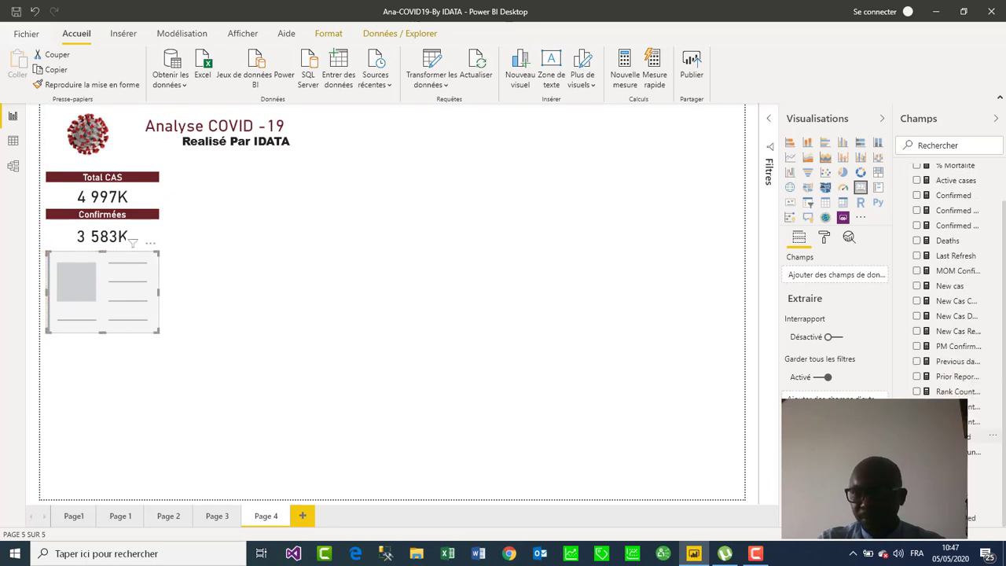
scroll(957, 314, "up", 1)
scroll(957, 314, "down", 1)
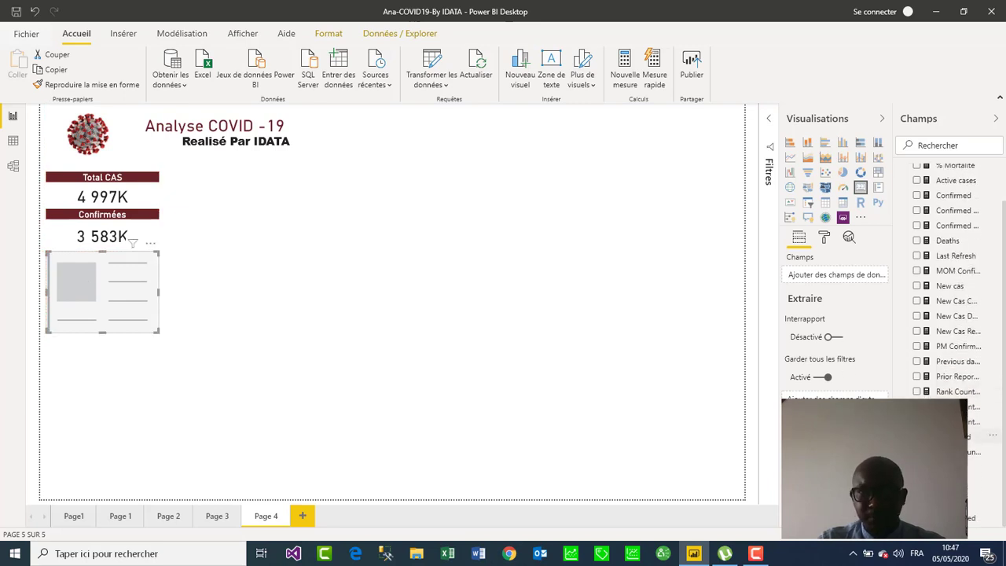
left_click(917, 436)
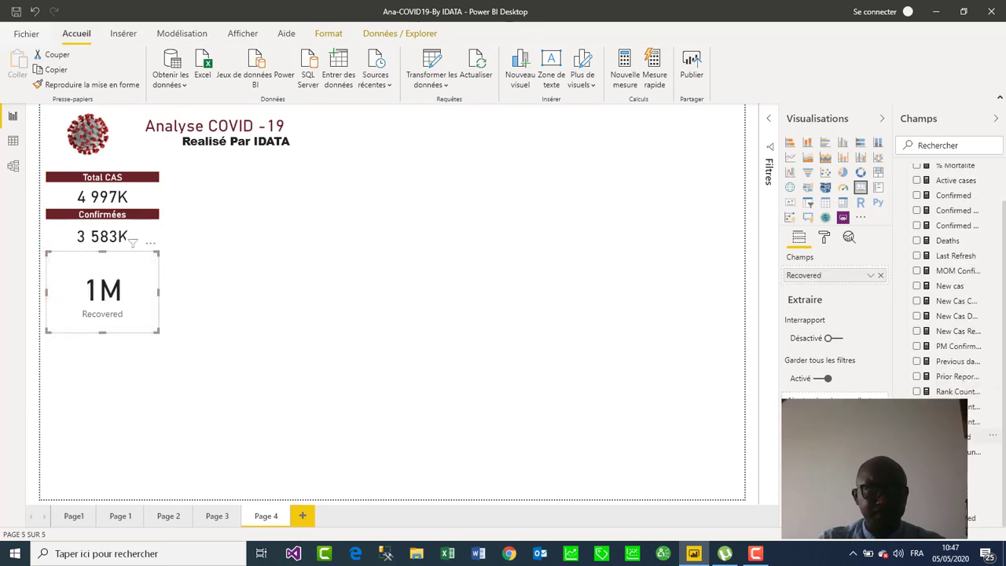
Set the Recovered card's display units to Milliers and reduce its data label's text size to match the cards above.
left_click(823, 239)
left_click(790, 284)
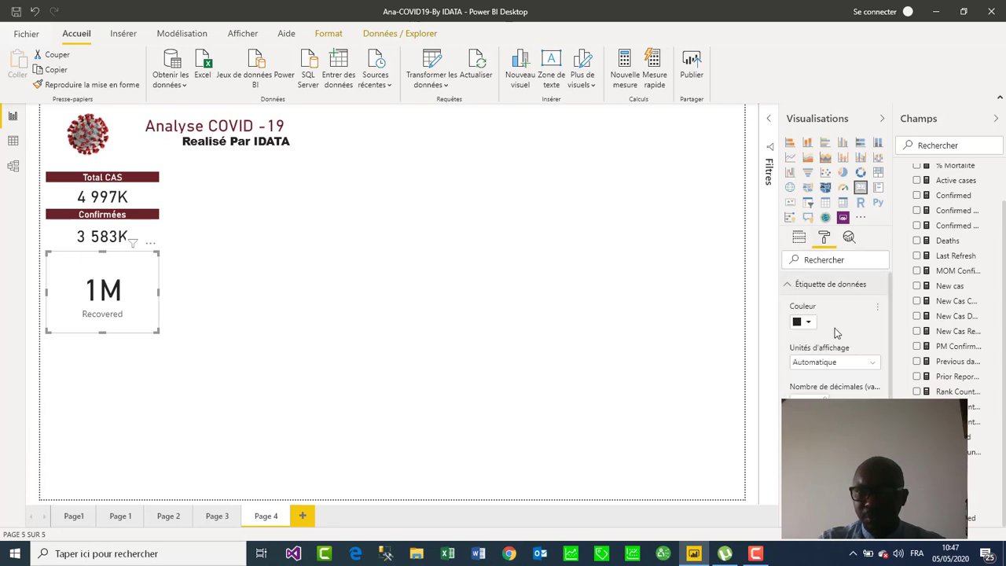
left_click(875, 369)
left_click(818, 406)
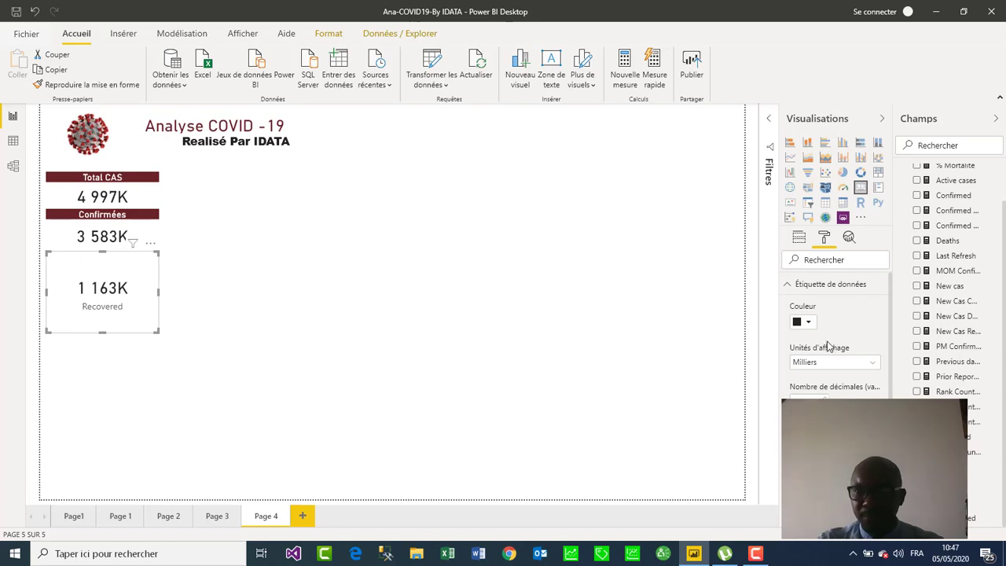
left_click(789, 287)
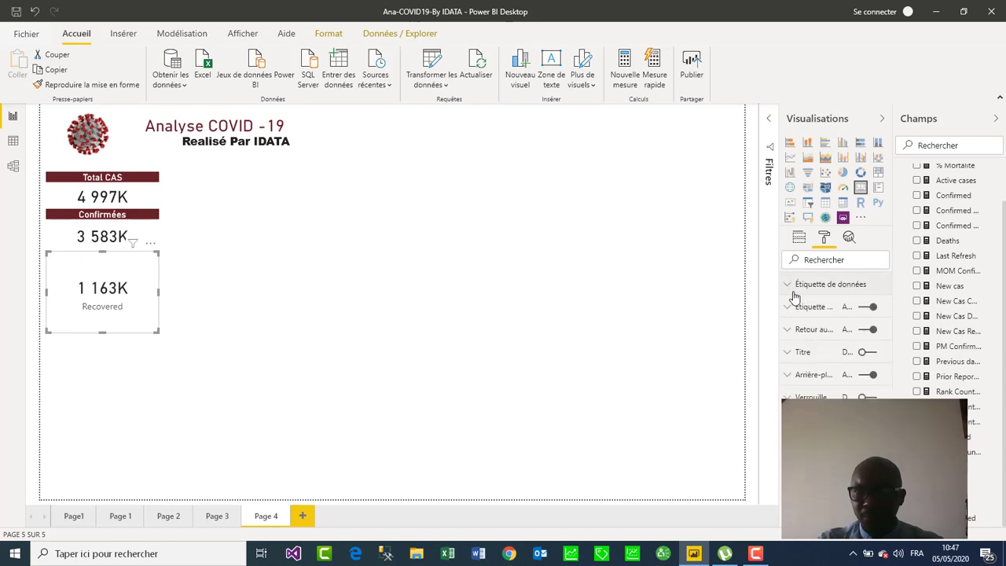
Hide the Recovered card's category label and turn on its title with the text "Traitées".
left_click(868, 307)
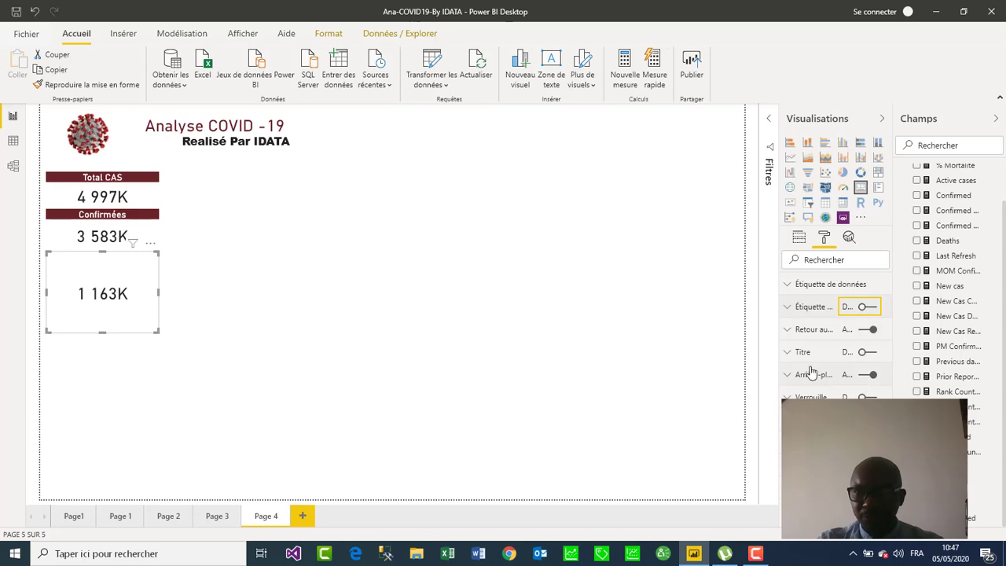
left_click(867, 352)
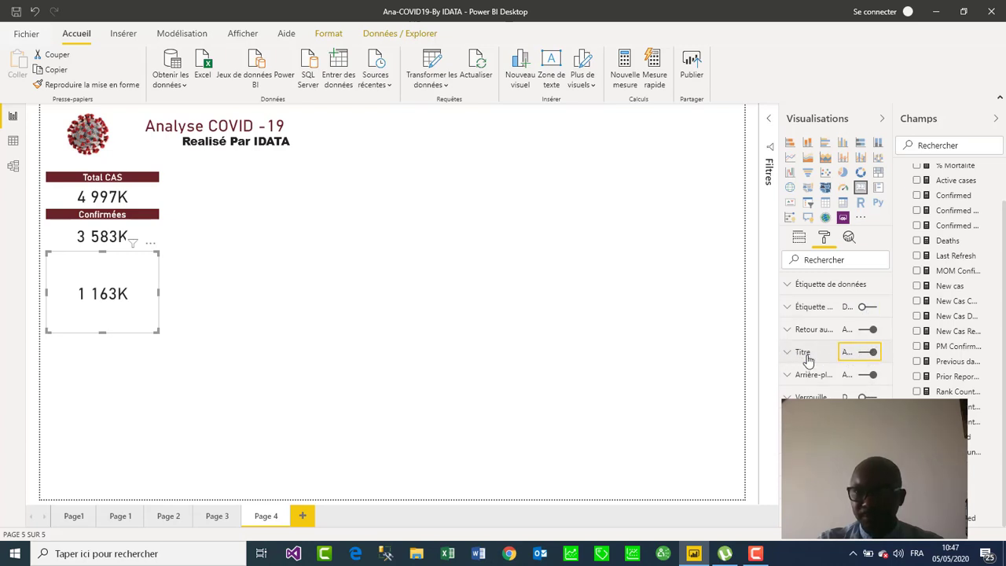
left_click(790, 356)
left_click(814, 387)
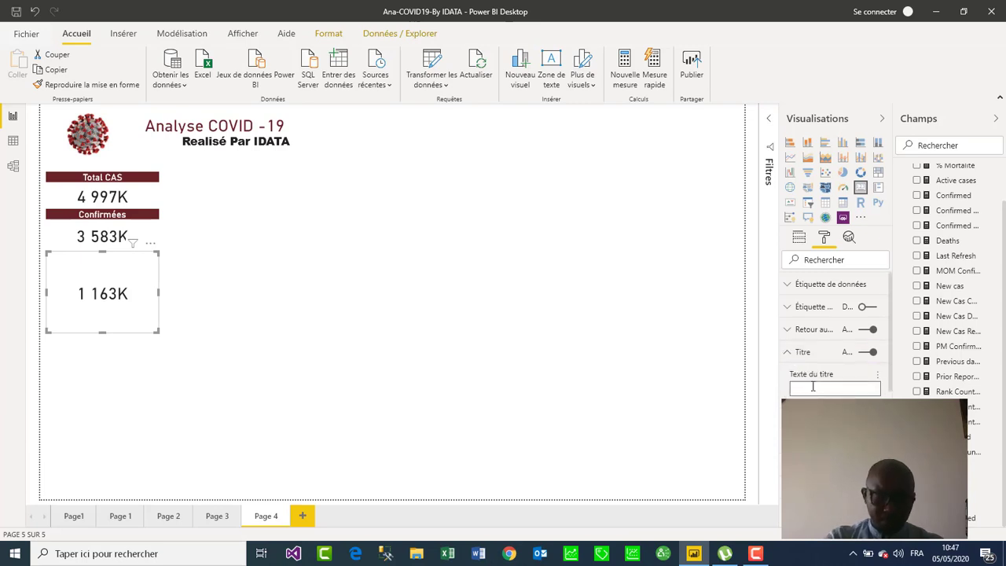
type("Ge")
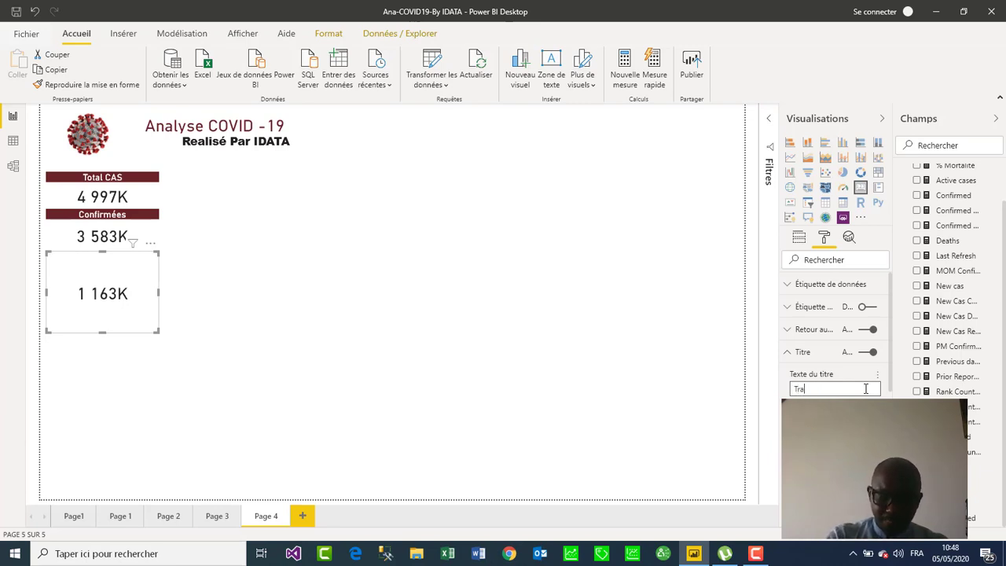
key("BackSpace")
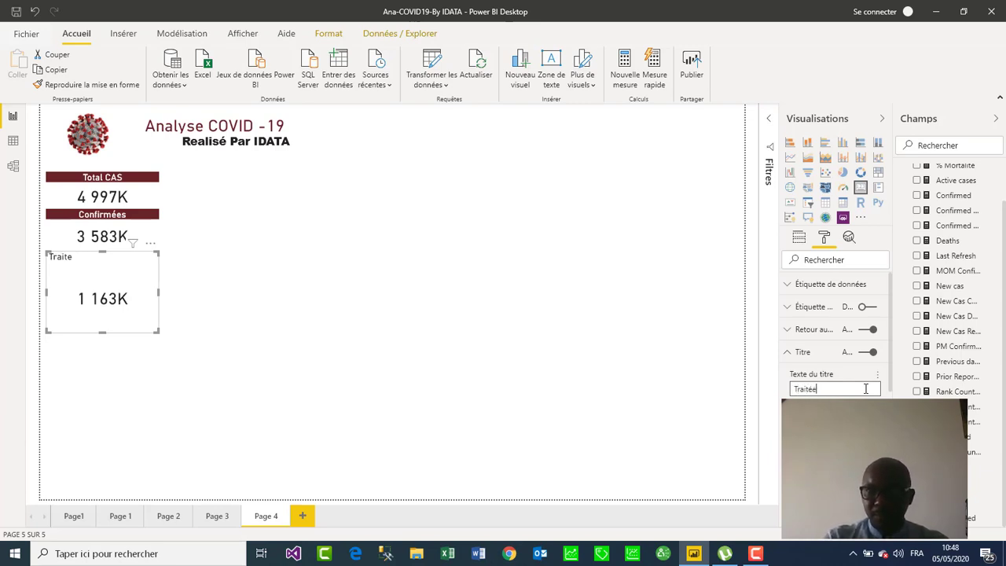
Style the "Traitées" title as centred white text on the same dark red background, and shorten the card to fit its value.
scroll(857, 385, "down", 3)
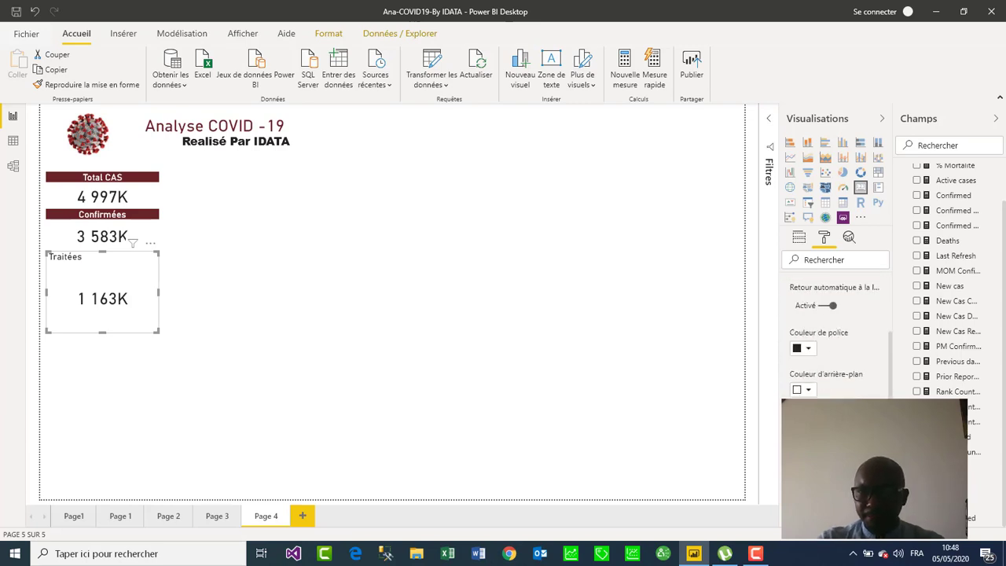
left_click(810, 391)
left_click(798, 407)
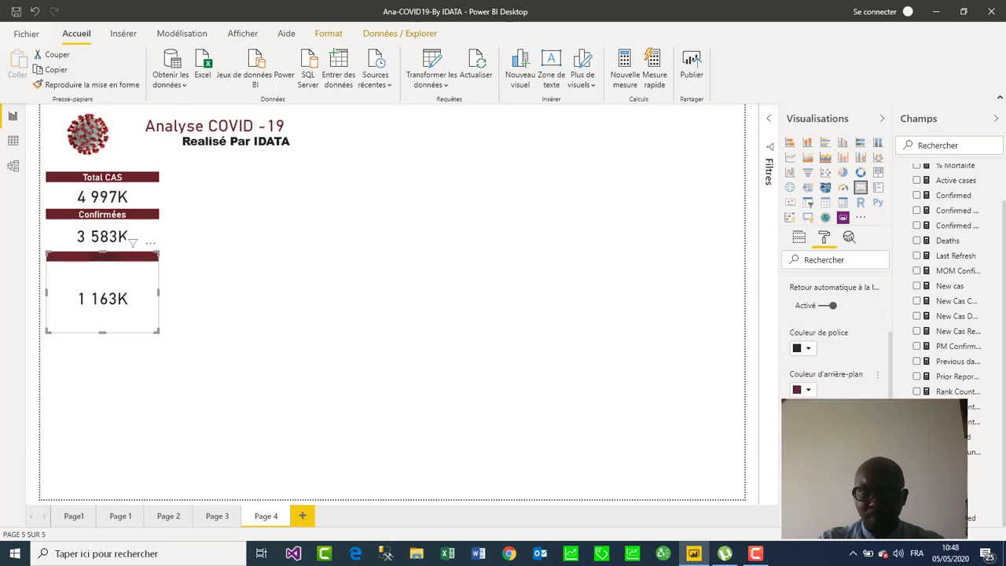
left_click(810, 349)
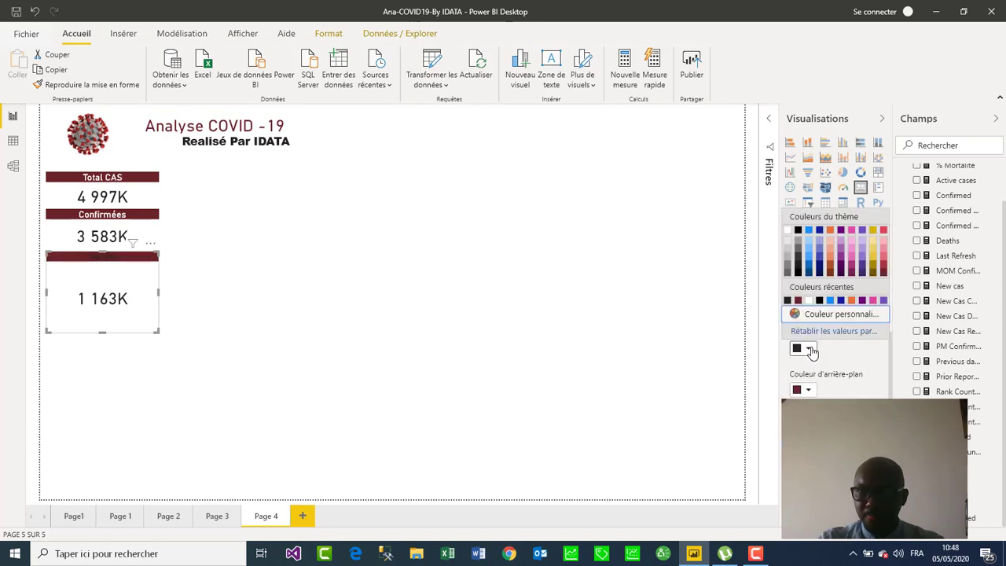
left_click(788, 229)
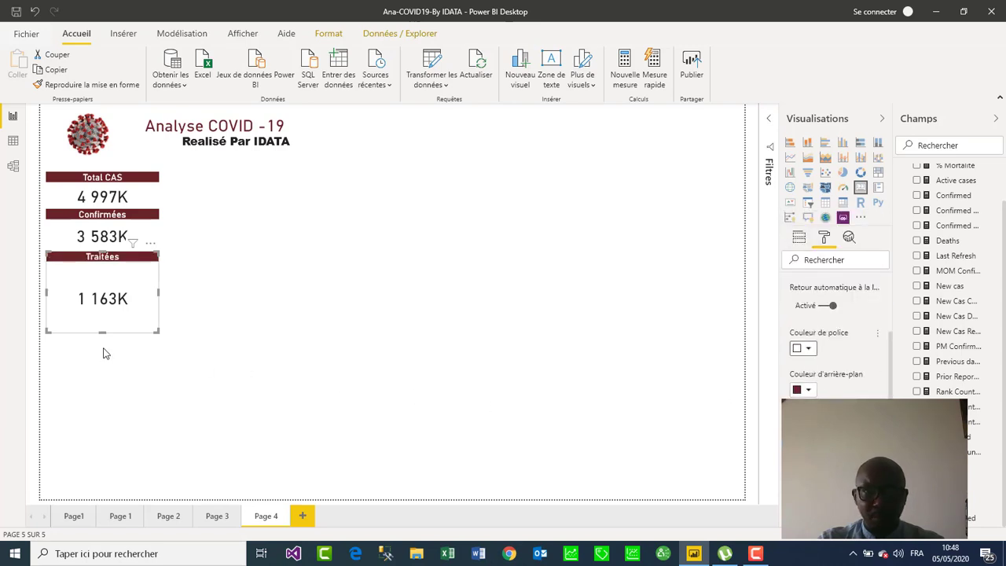
left_click_drag(101, 331, 112, 290)
left_click(219, 344)
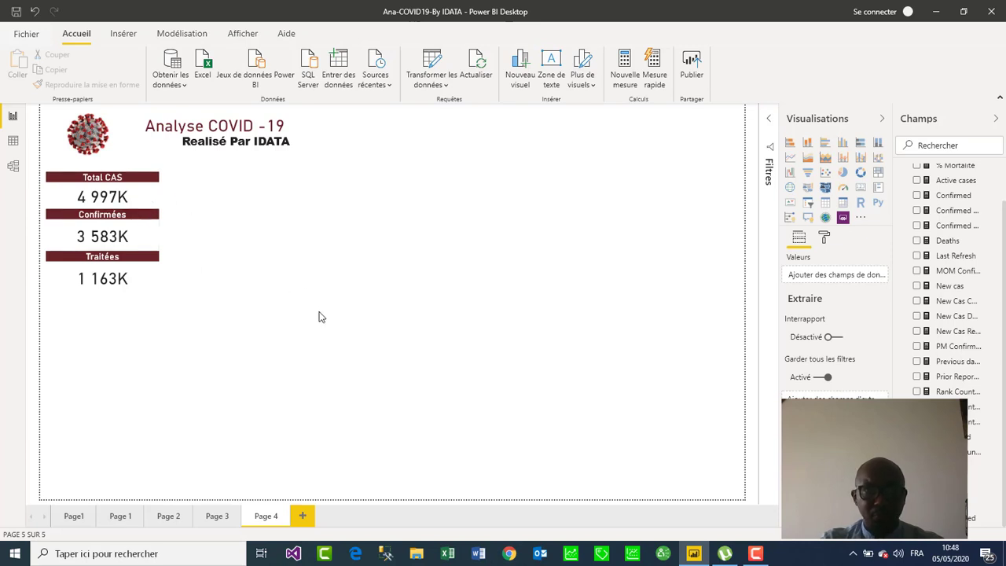
Add a new card showing the Deaths measure.
left_click(861, 188)
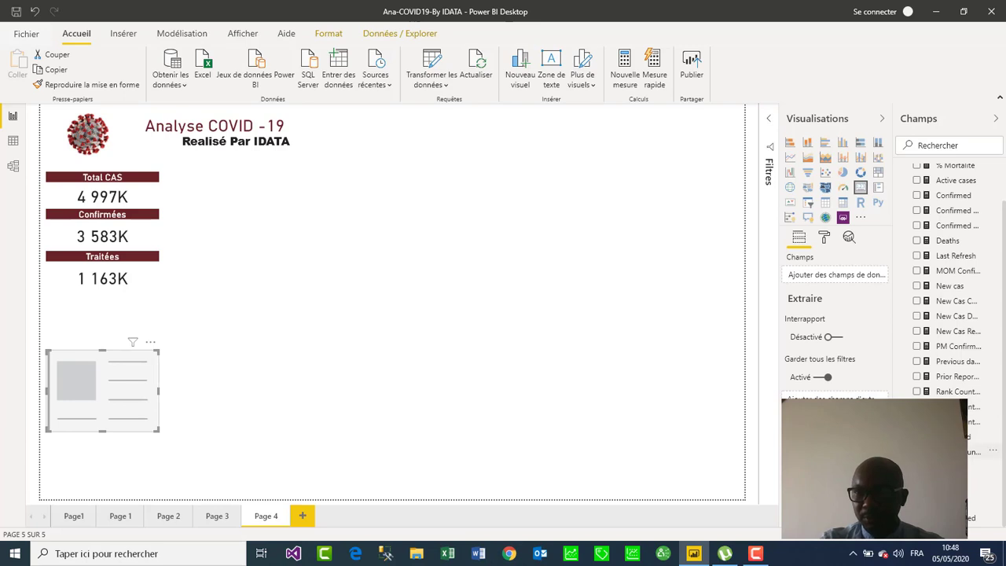
left_click(917, 241)
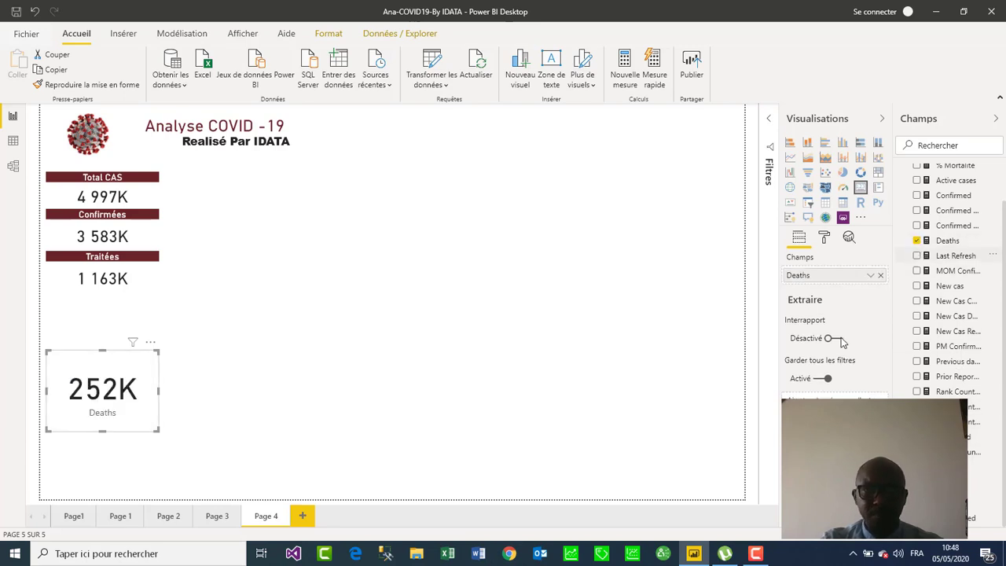
left_click(870, 276)
Set the display units of the Deaths card's data label to Aucun.
left_click(824, 237)
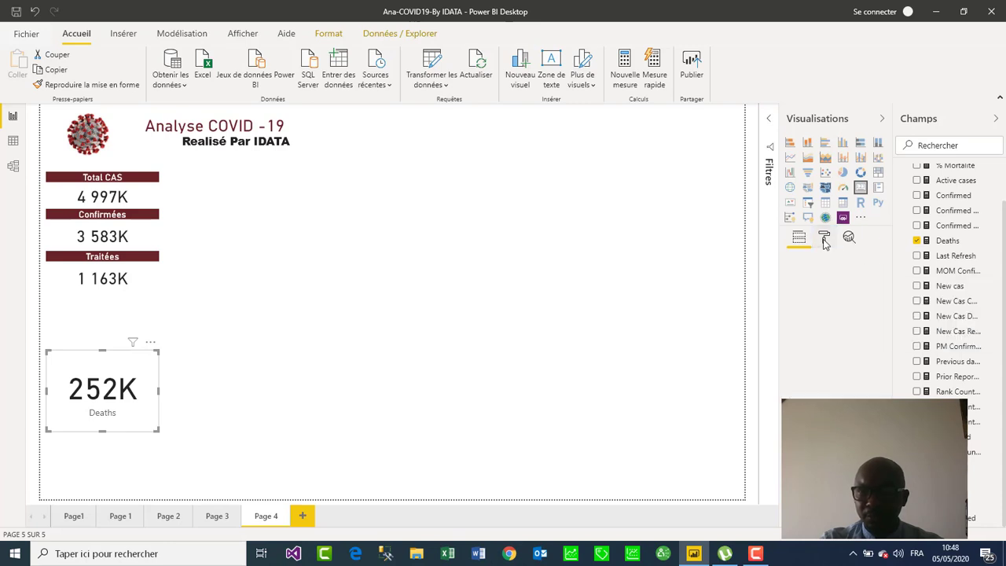
left_click(788, 284)
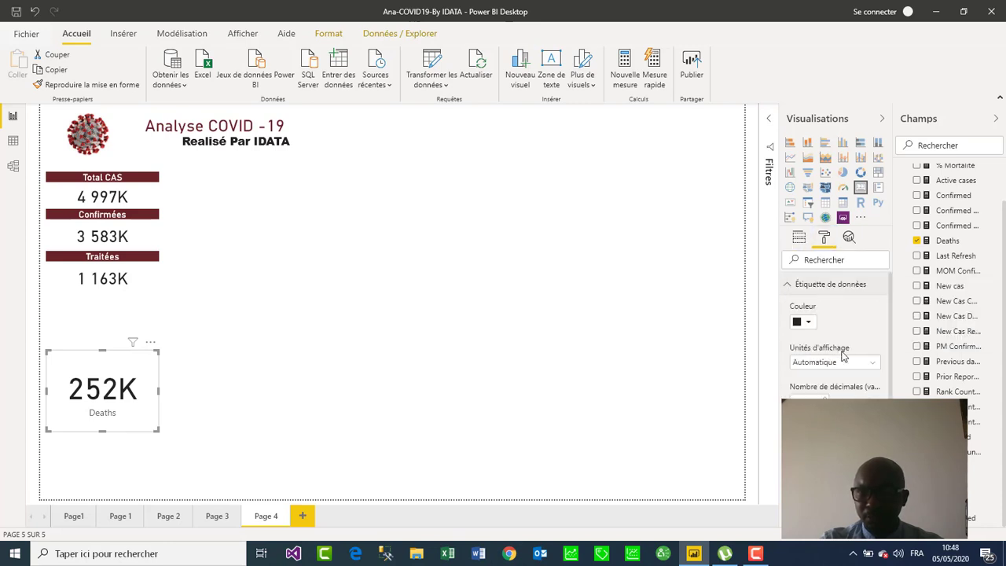
left_click(864, 370)
left_click(834, 407)
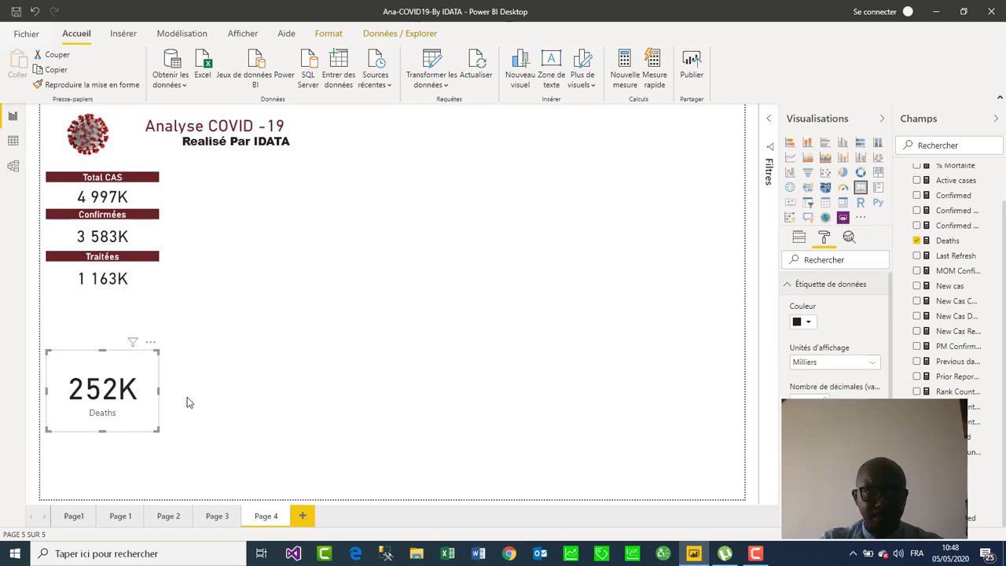
left_click(872, 368)
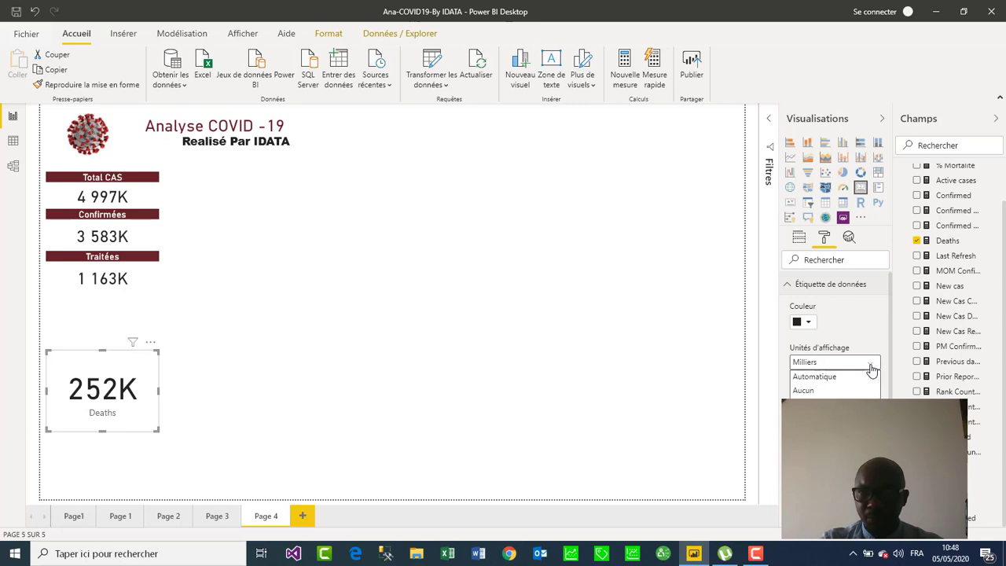
left_click(815, 392)
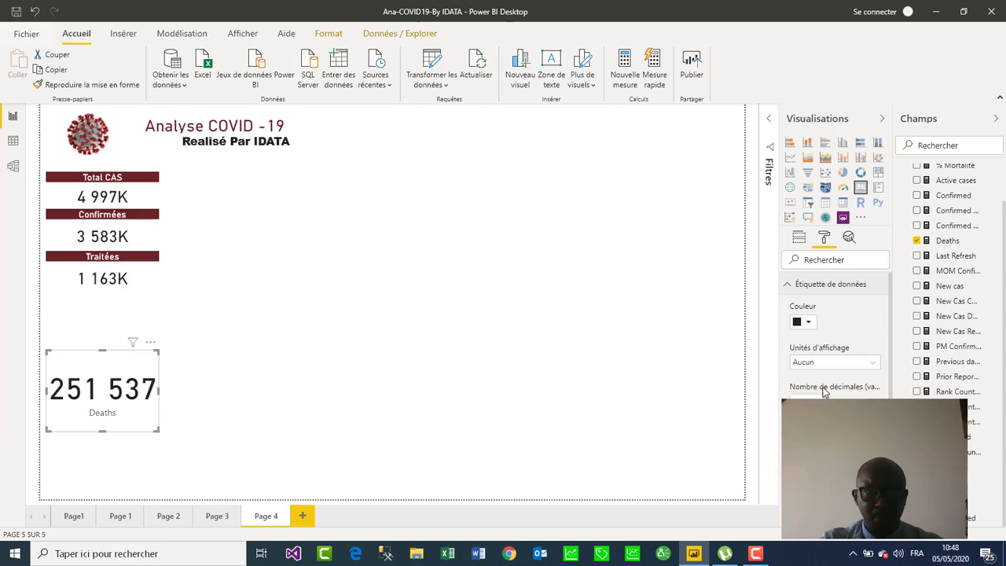
Move the Deaths card directly beneath the Traitées card and reduce its data label's text size to match the other cards.
left_click_drag(115, 358, 115, 297)
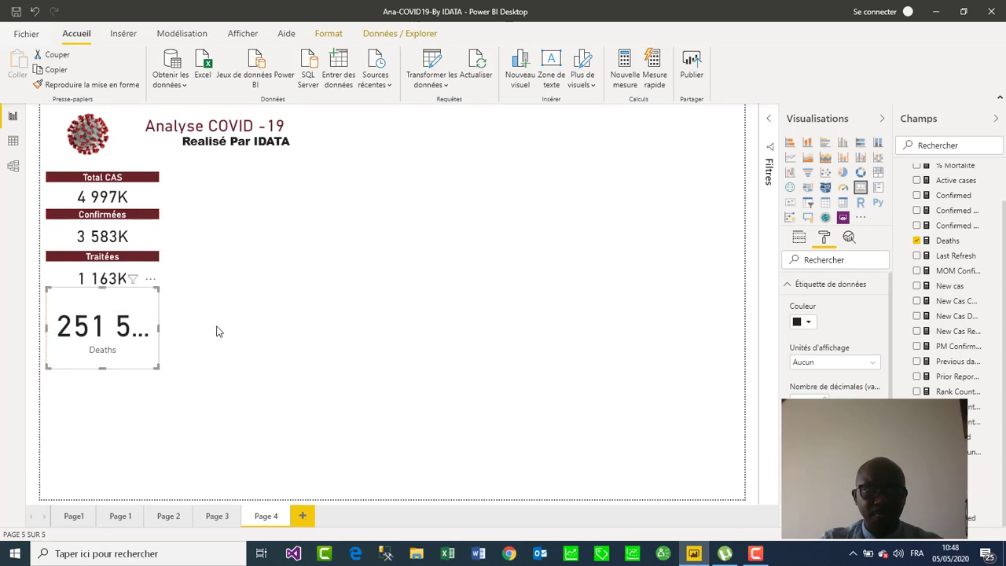
left_click(789, 285)
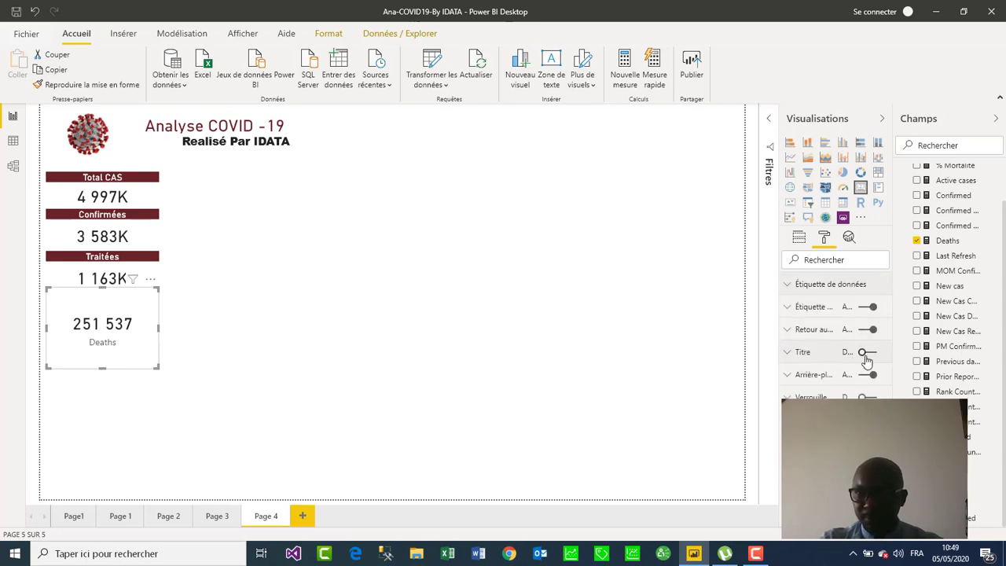
Hide the Deaths card's category label and turn on its title with the text "Décedées".
left_click(867, 307)
left_click(867, 352)
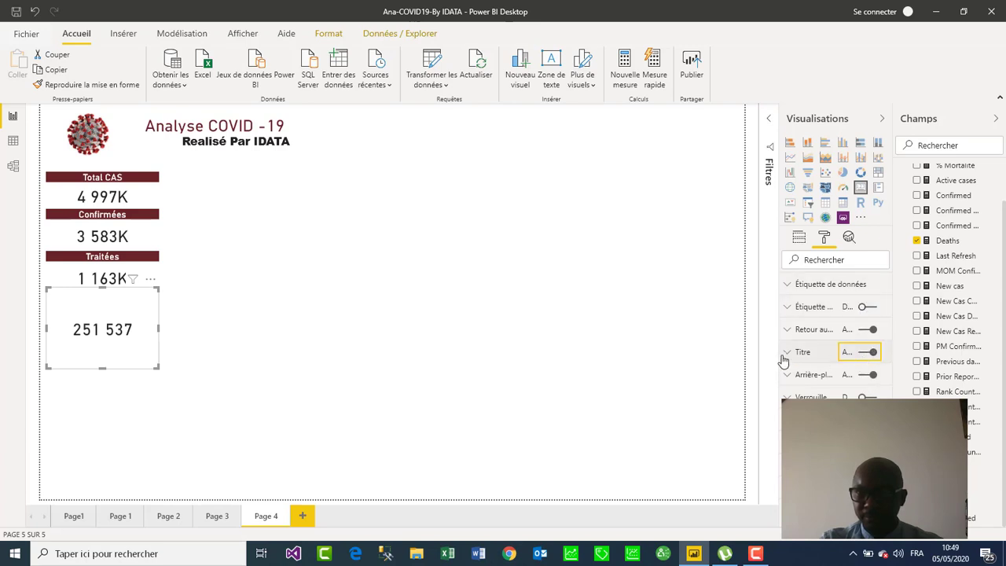
left_click(787, 353)
left_click(813, 388)
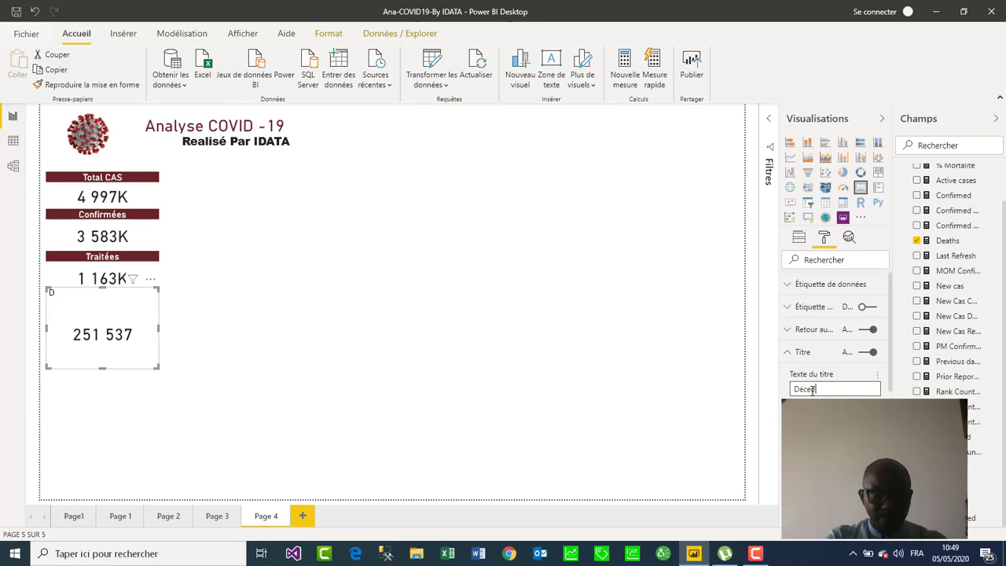
type("Décédée")
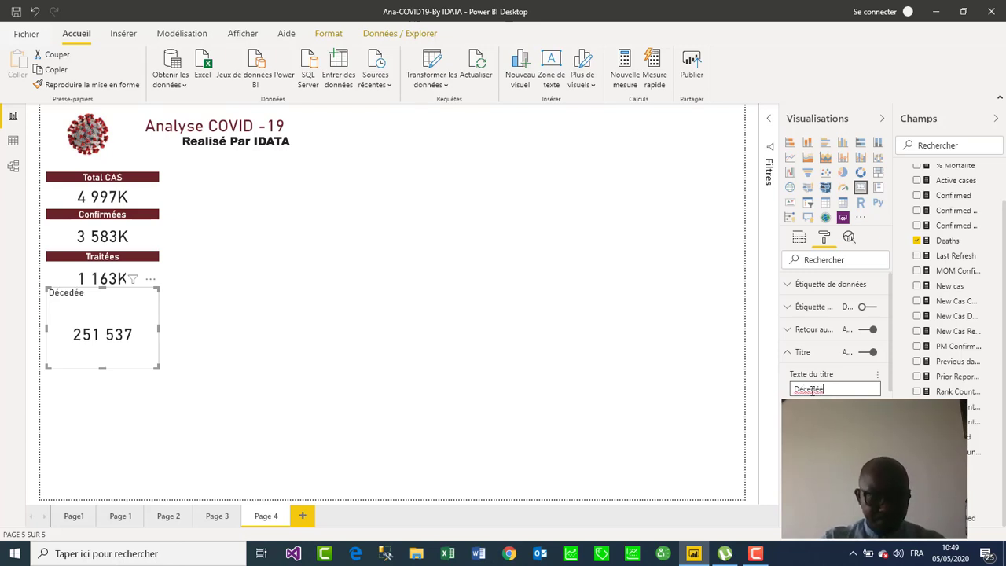
type("s")
scroll(887, 386, "down", 1)
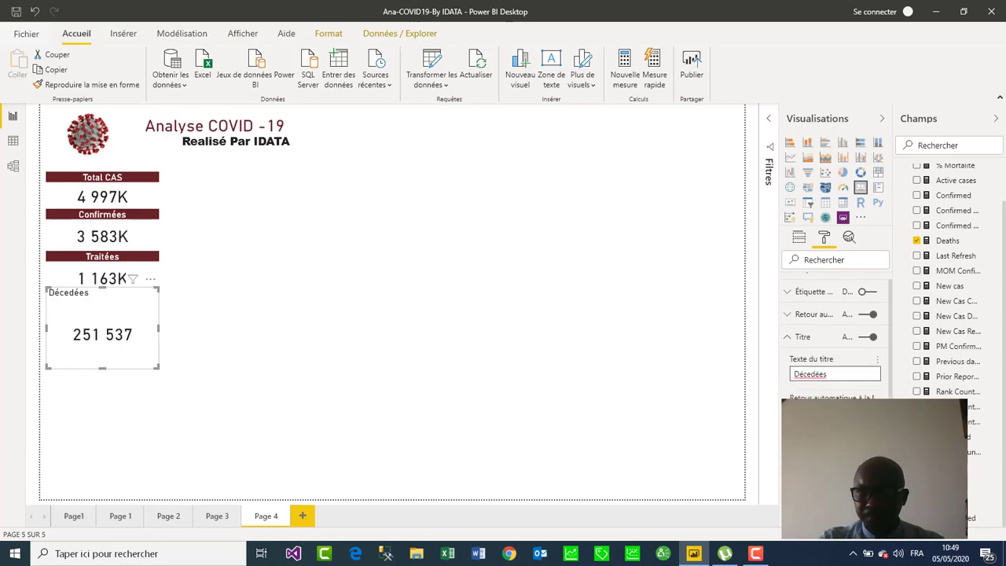
Style the Décedées card's title as centred white text on a dark red background and shorten the card to match the others.
scroll(835, 330, "down", 3)
left_click(805, 417)
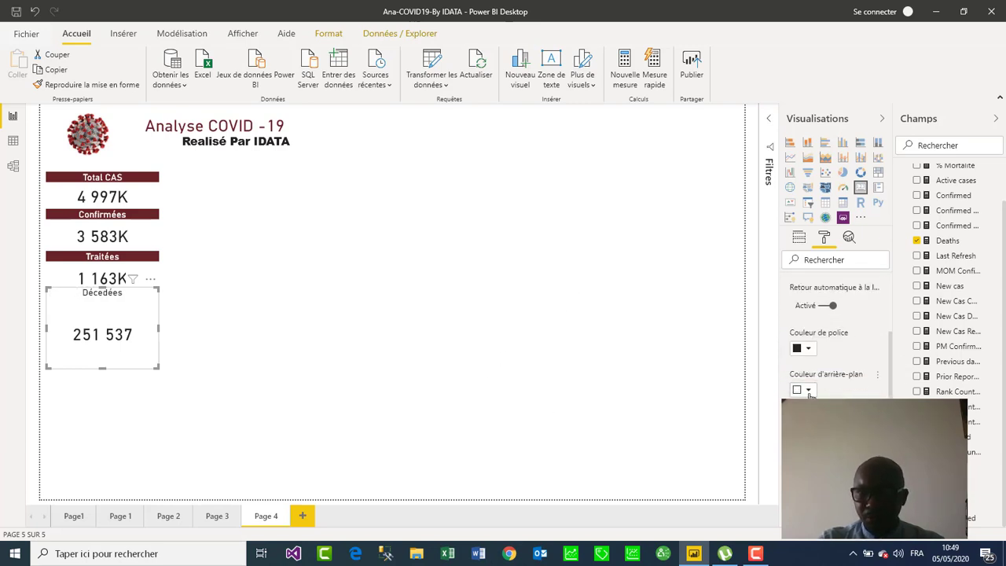
left_click(809, 391)
left_click(798, 415)
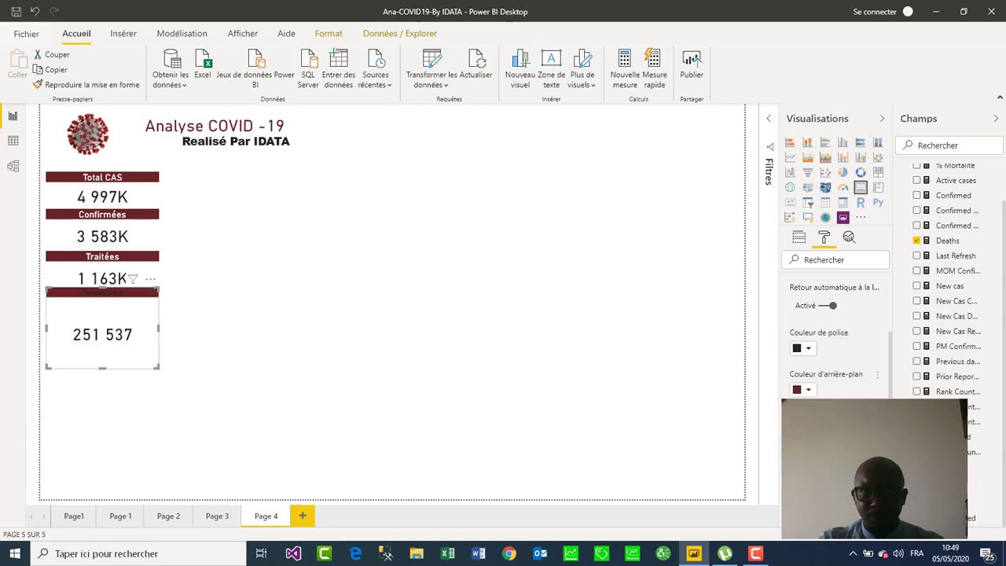
left_click(810, 351)
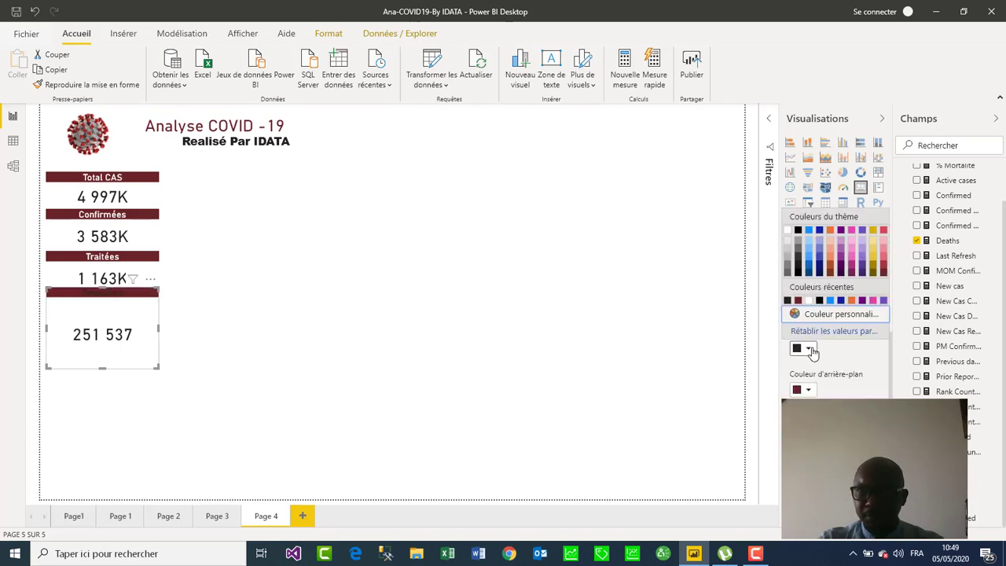
left_click(788, 229)
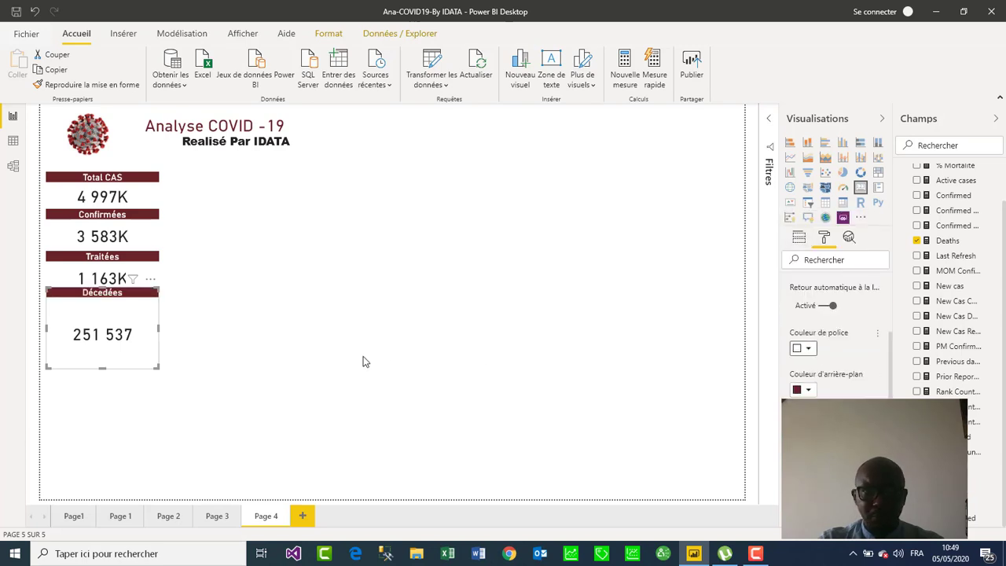
left_click_drag(101, 366, 116, 330)
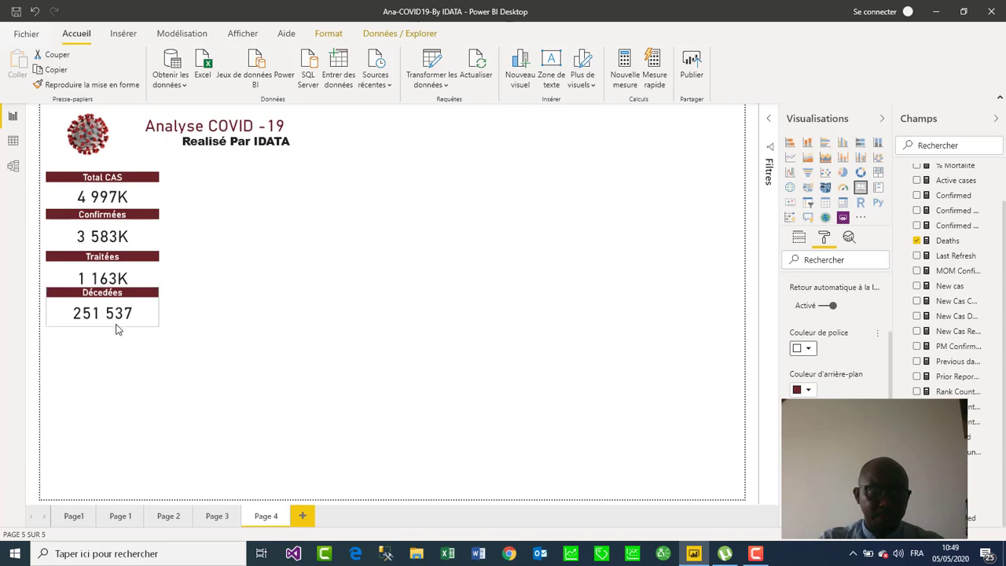
left_click(242, 341)
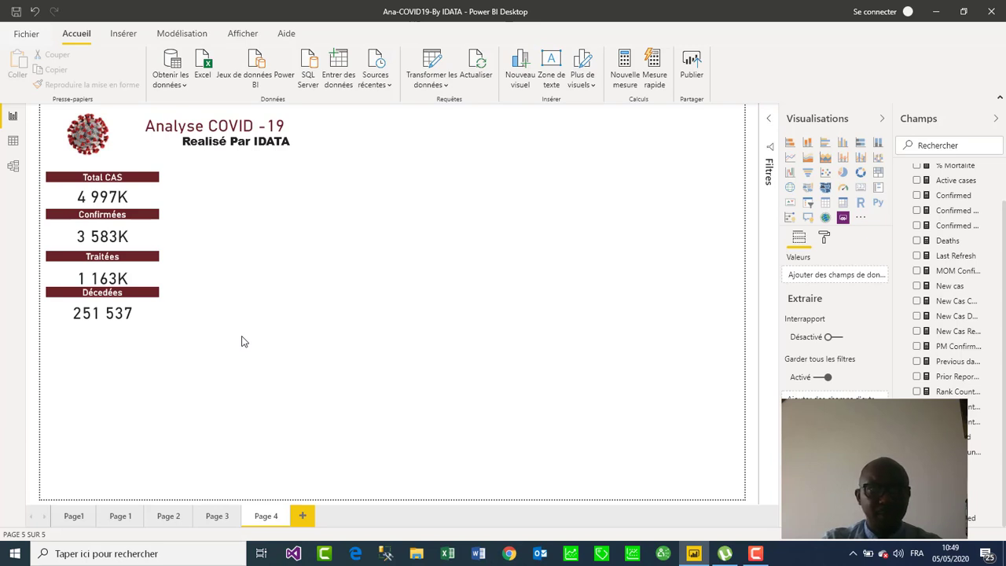
Add a map visual to the right of the KPI cards, using Idlocation from the Tbfaitconfirmed table as its location.
left_click(791, 190)
left_click_drag(128, 401, 244, 205)
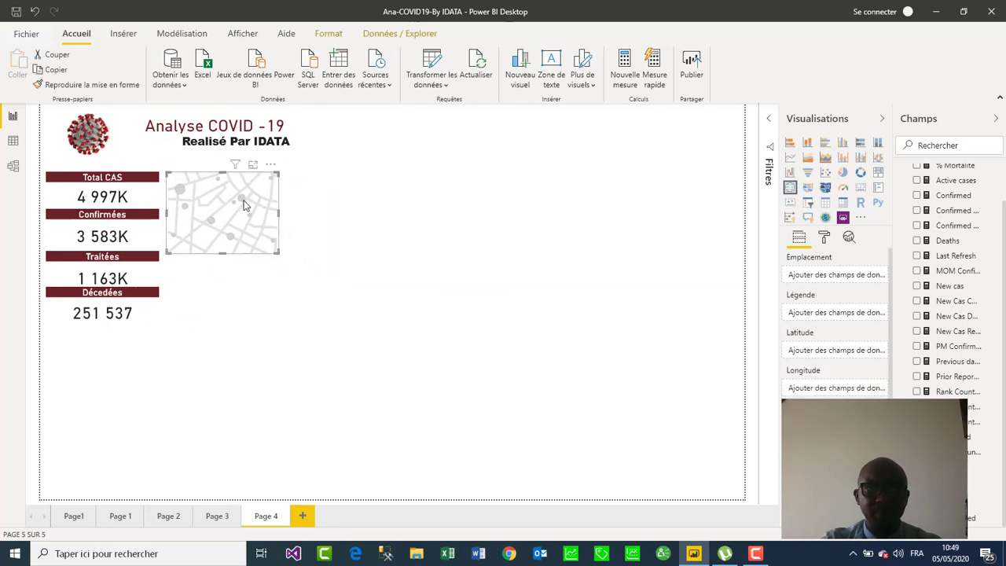
scroll(938, 360, "up", 1)
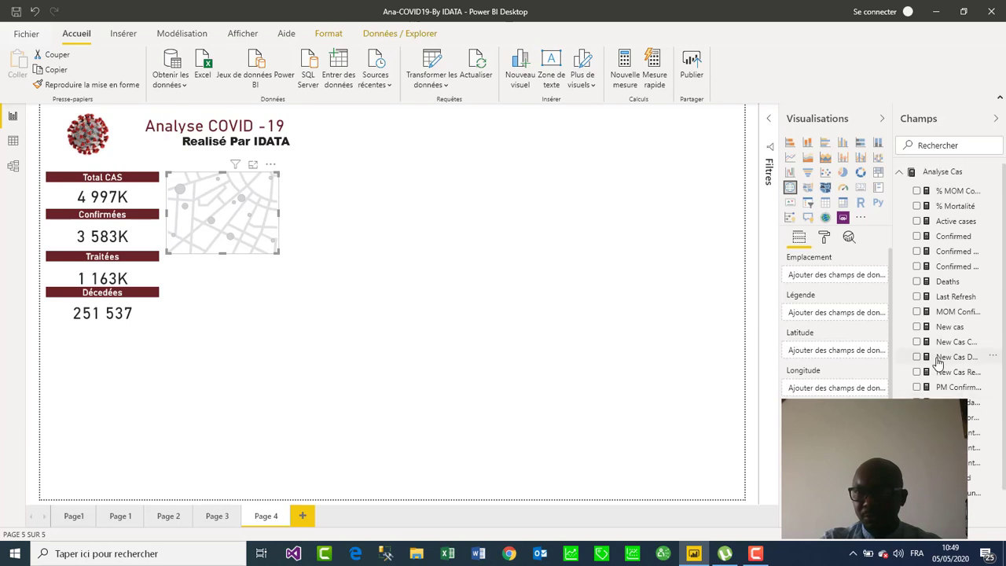
left_click(901, 173)
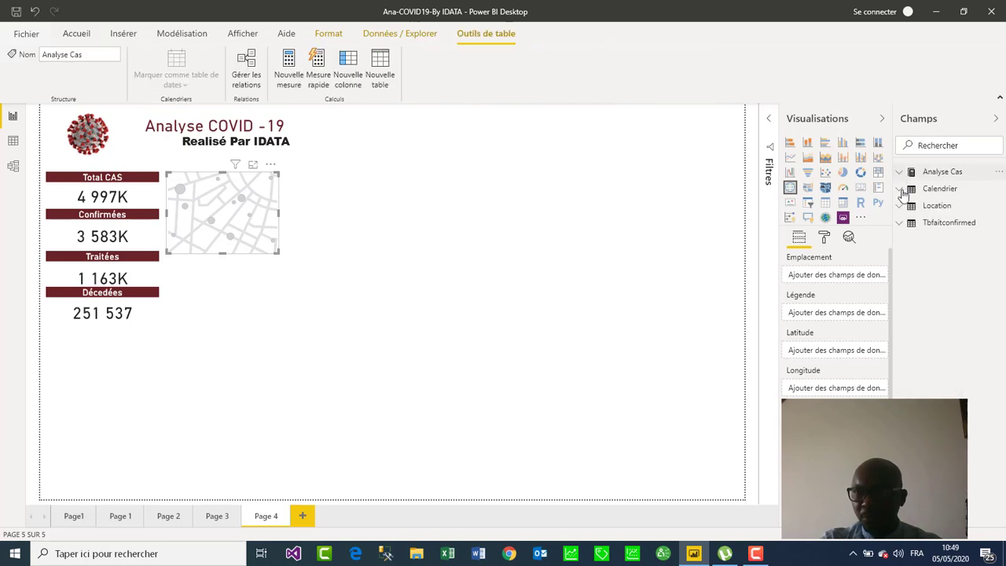
left_click(900, 224)
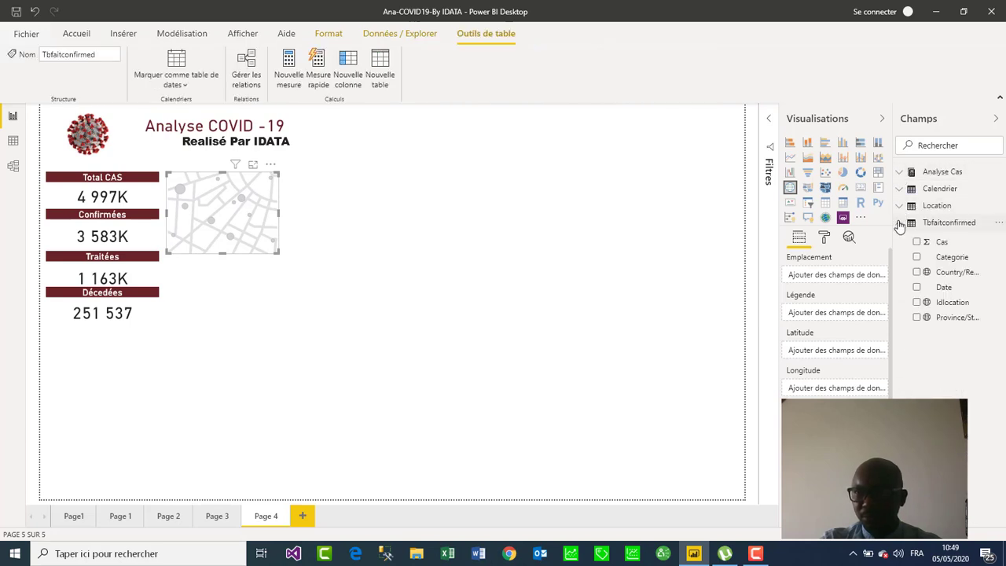
left_click(917, 302)
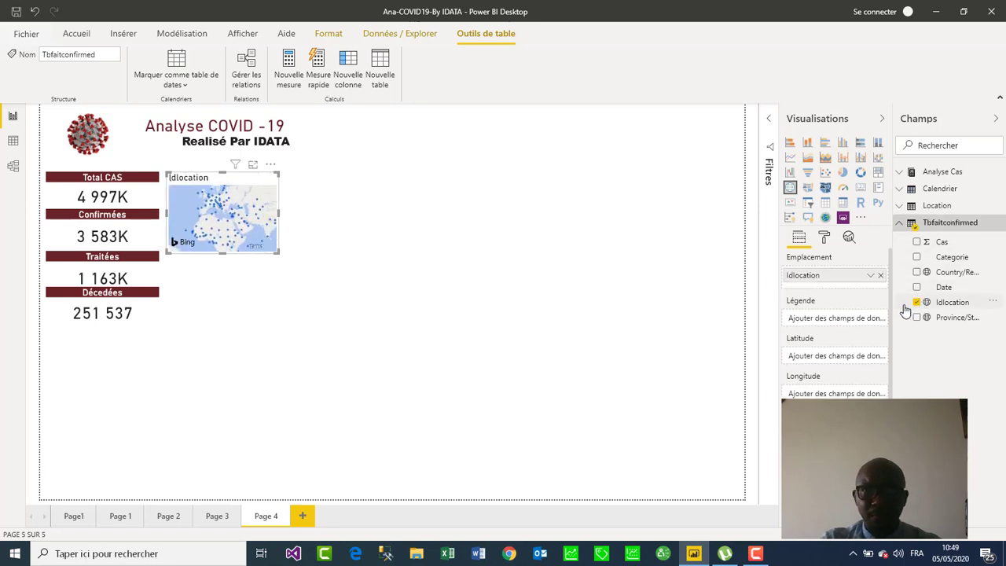
Enlarge the Idlocation map to the right and downward so it extends below the Décedées card.
left_click_drag(222, 253, 248, 315)
left_click(278, 237)
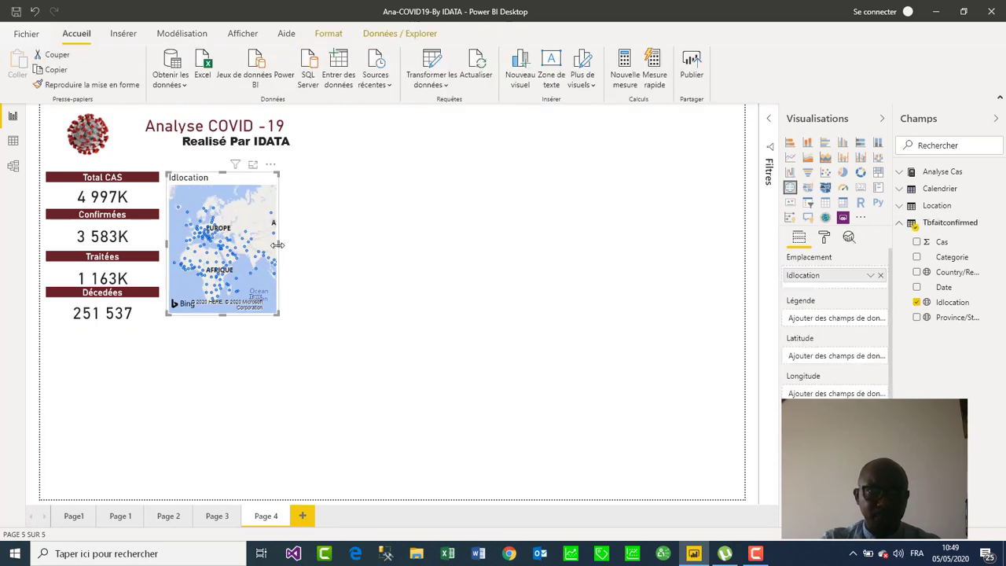
left_click_drag(278, 244, 412, 267)
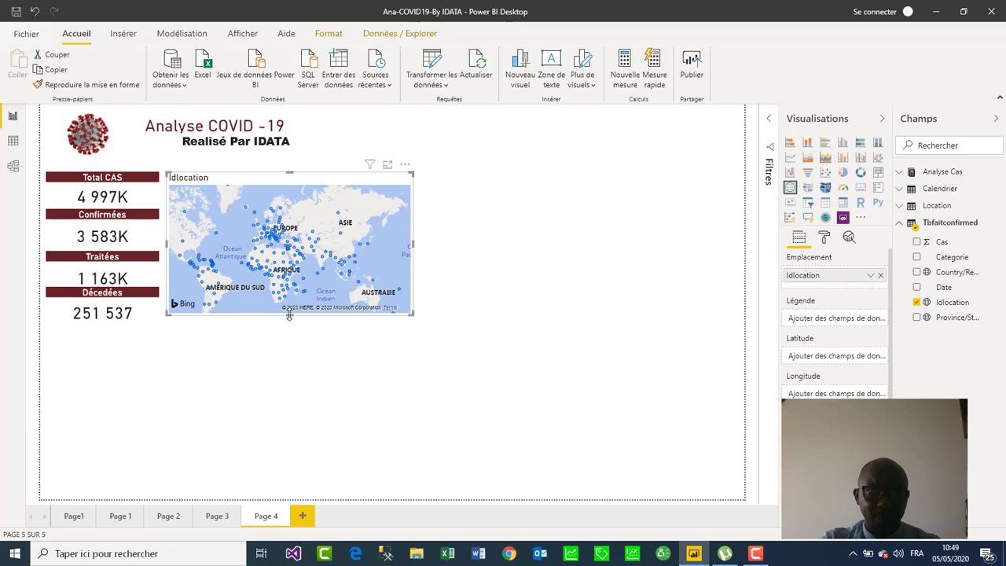
left_click_drag(289, 315, 291, 362)
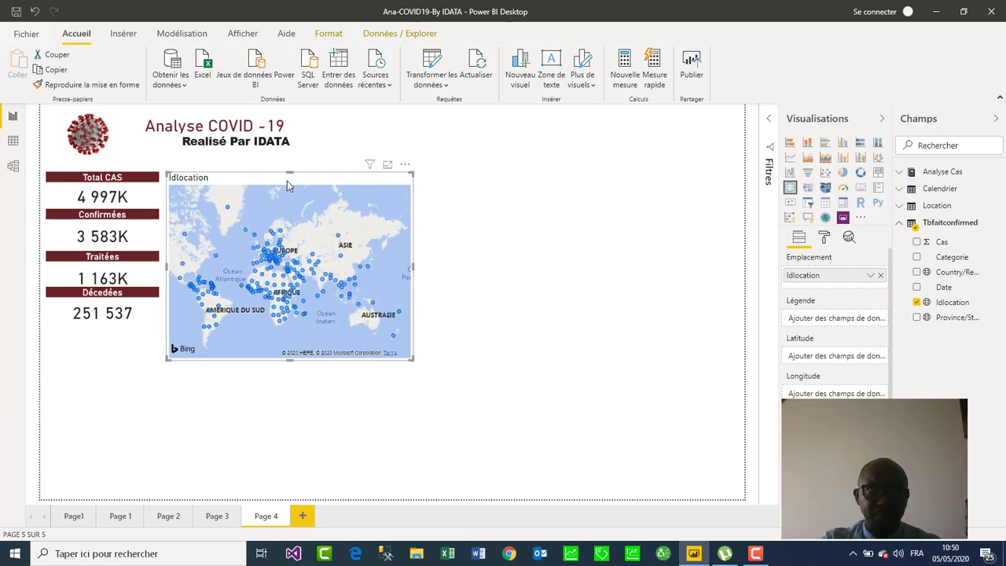
Add the Confirmed, Recovered and Deaths measures from the Analyse Cas table to the map.
left_click(901, 223)
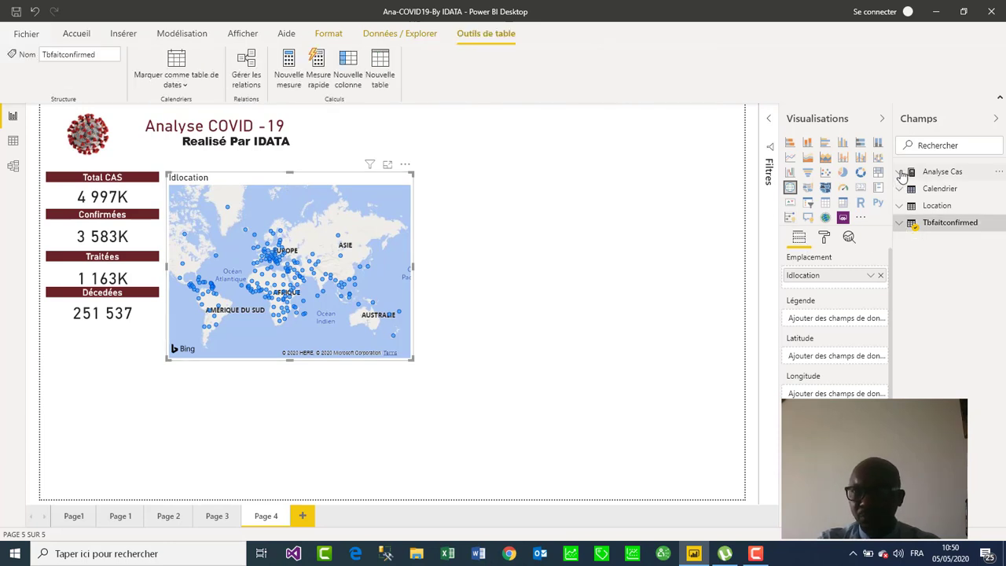
left_click(902, 173)
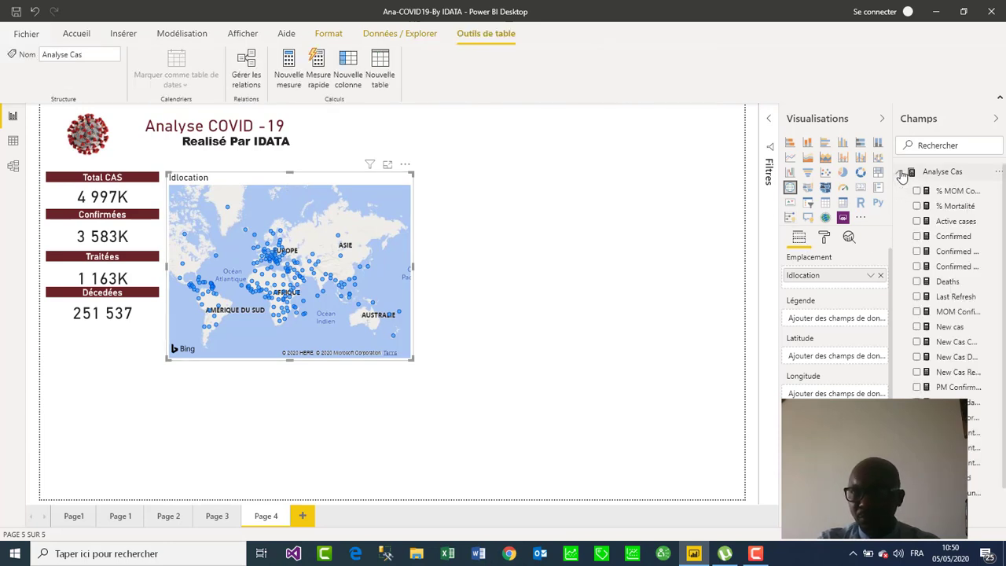
left_click(917, 237)
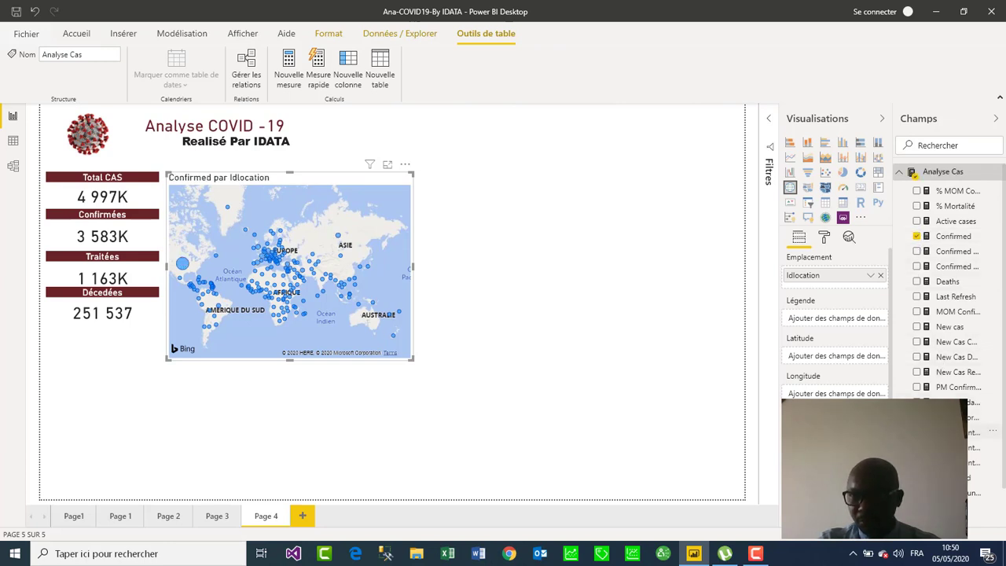
scroll(949, 330, "down", 1)
left_click(917, 434)
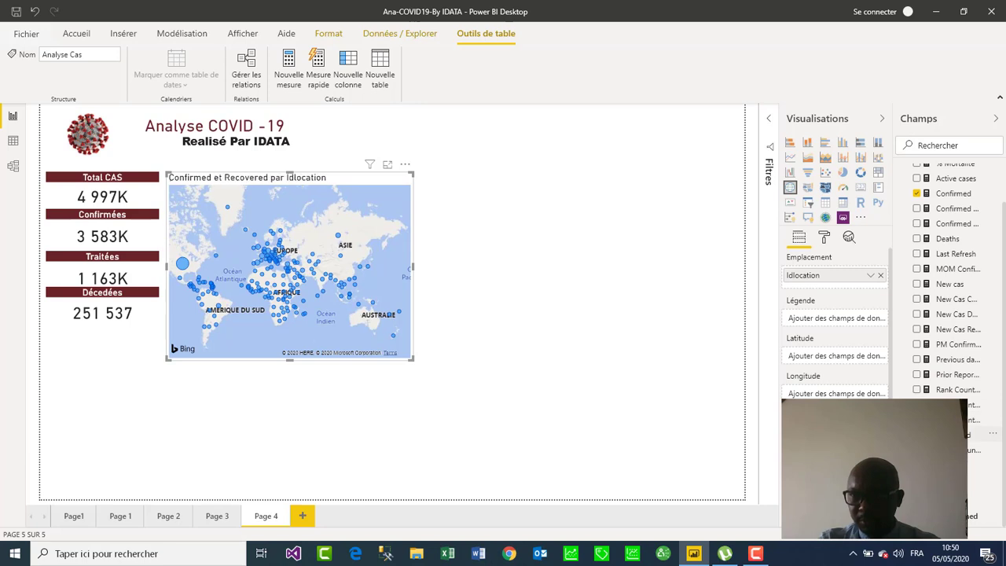
left_click(916, 239)
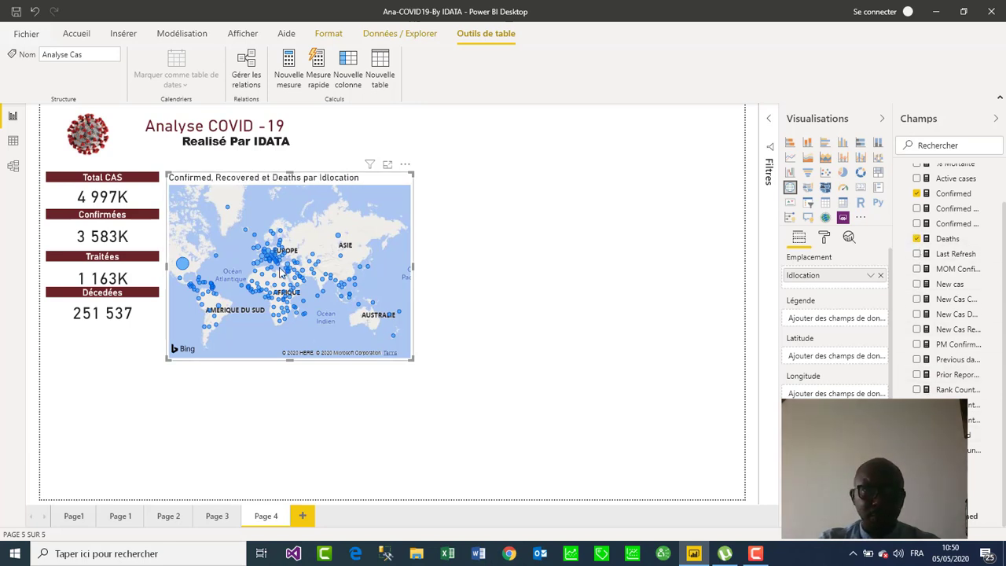
Widen and heighten the map further so it shows the whole world, from the Americas to the Pacific and down to Antarctica.
scroll(280, 271, "up", 4)
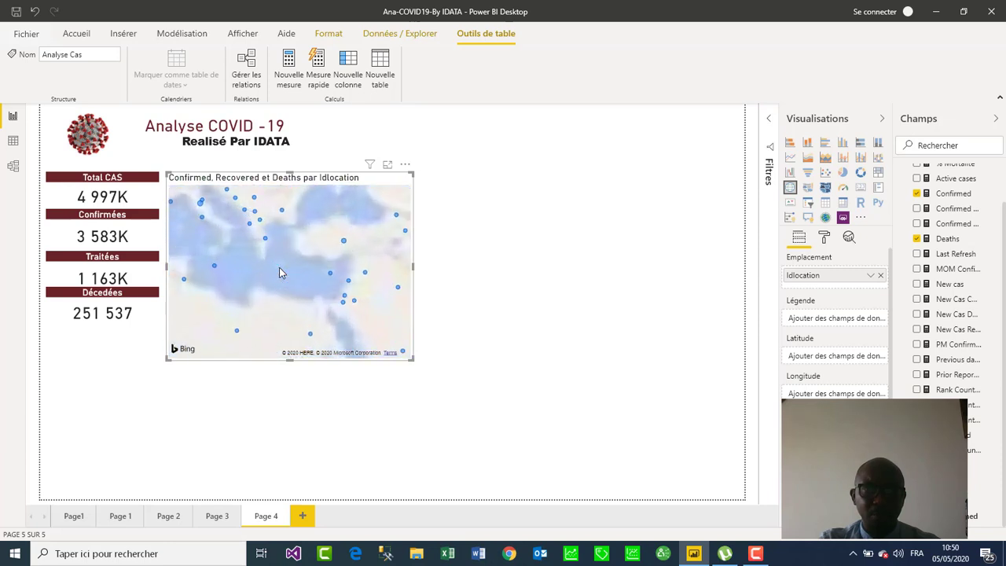
scroll(280, 272, "down", 4)
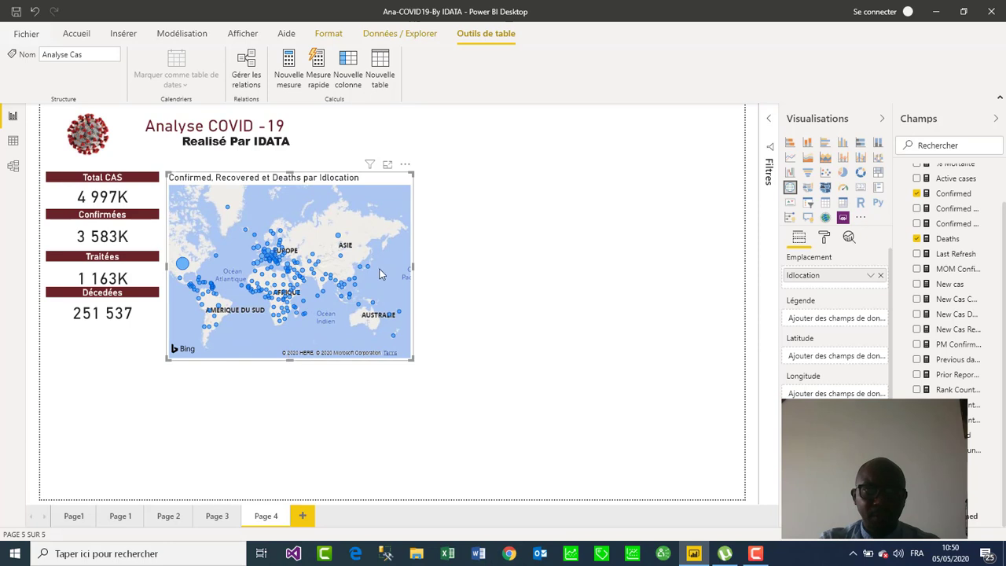
left_click_drag(413, 267, 506, 270)
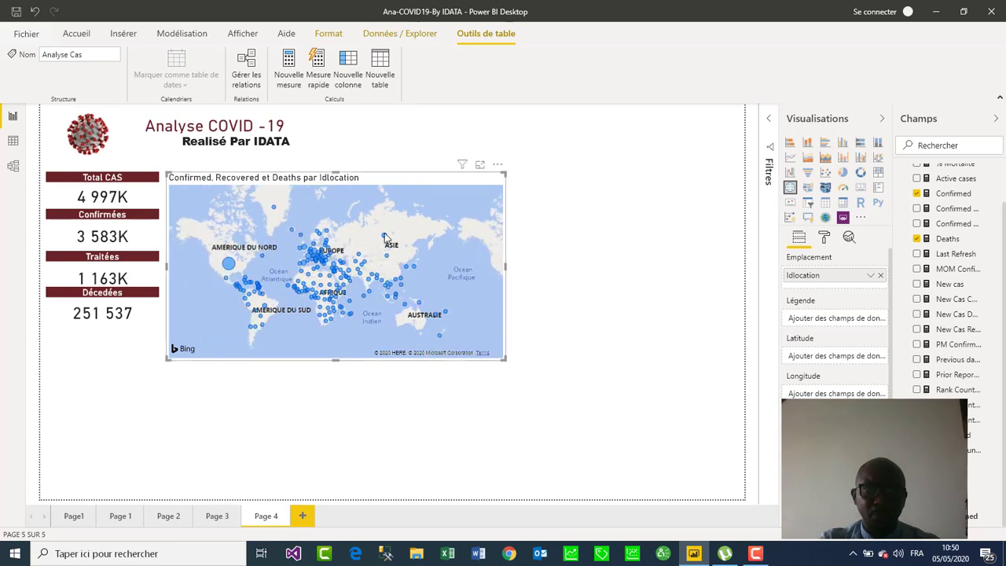
left_click_drag(338, 360, 340, 411)
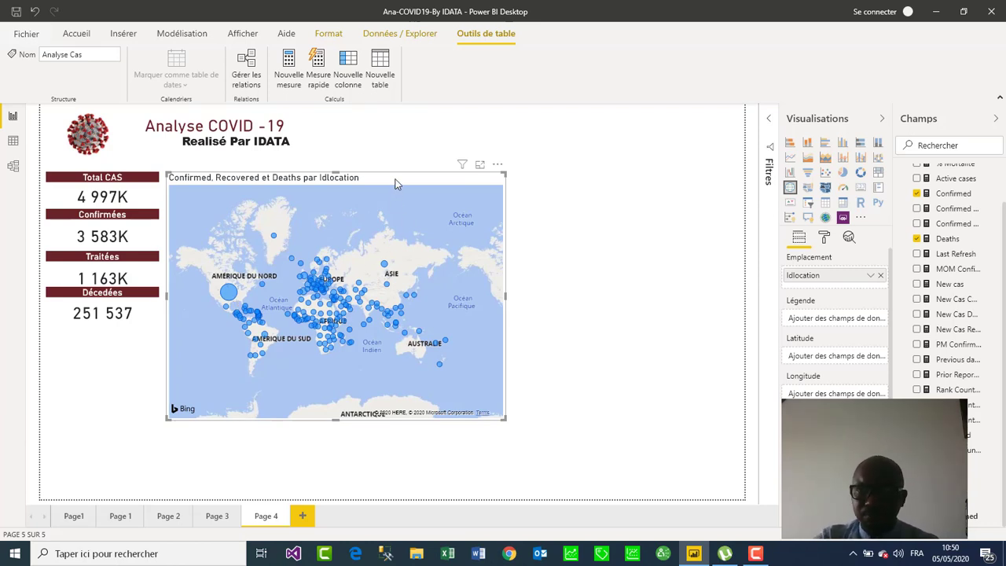
Set the default data colour of the map's bubbles to the darkest shade of the theme red.
left_click(823, 238)
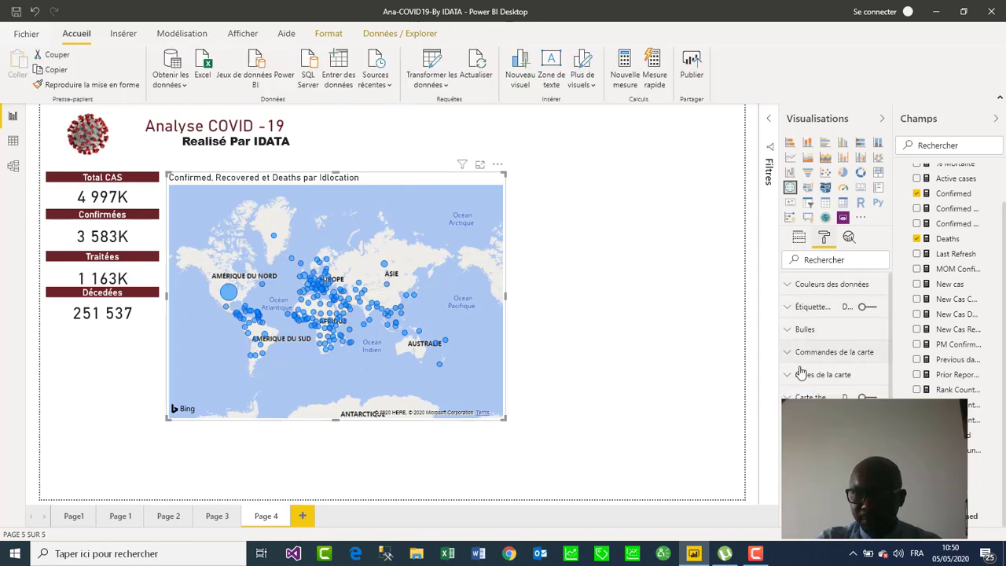
left_click(789, 286)
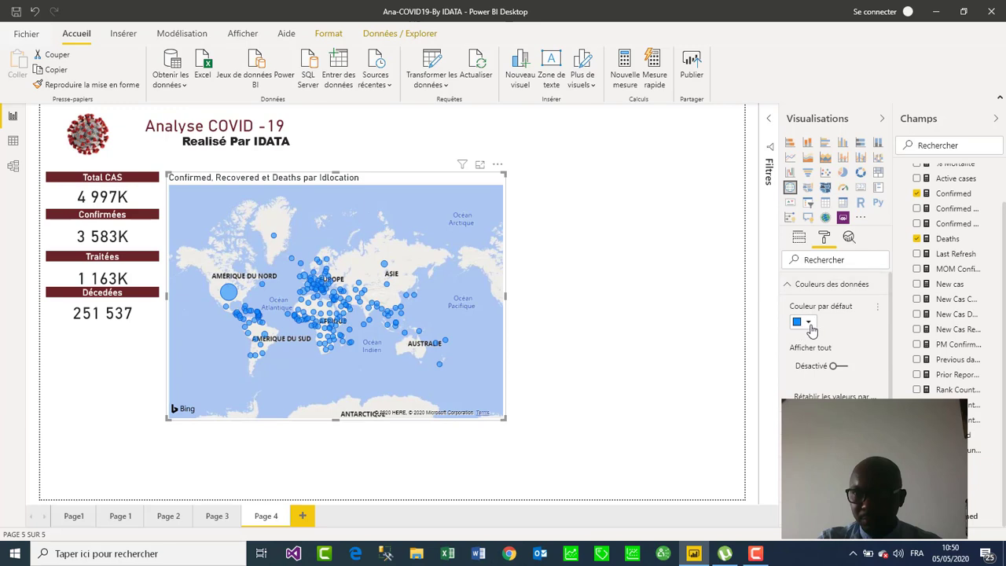
left_click(800, 324)
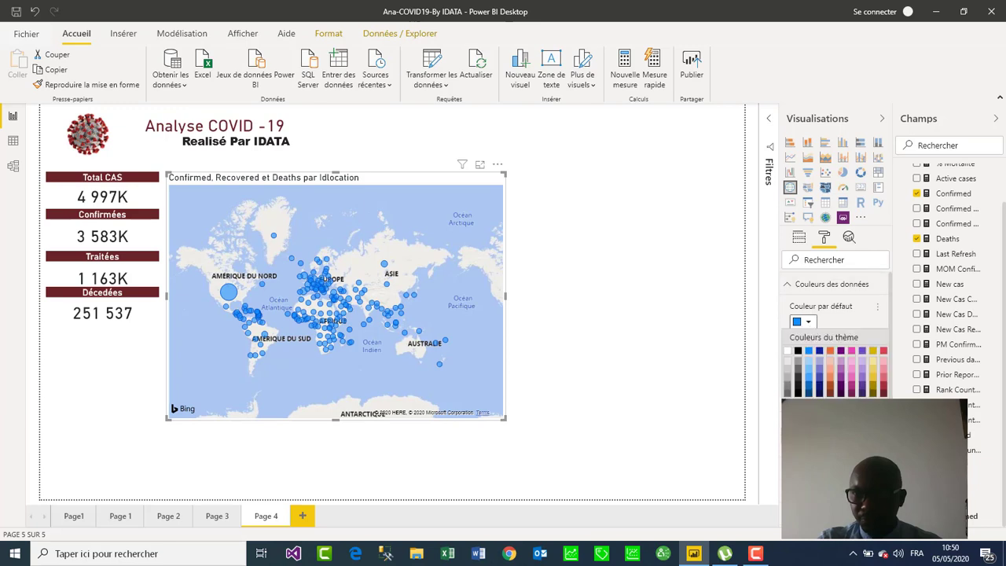
left_click(884, 392)
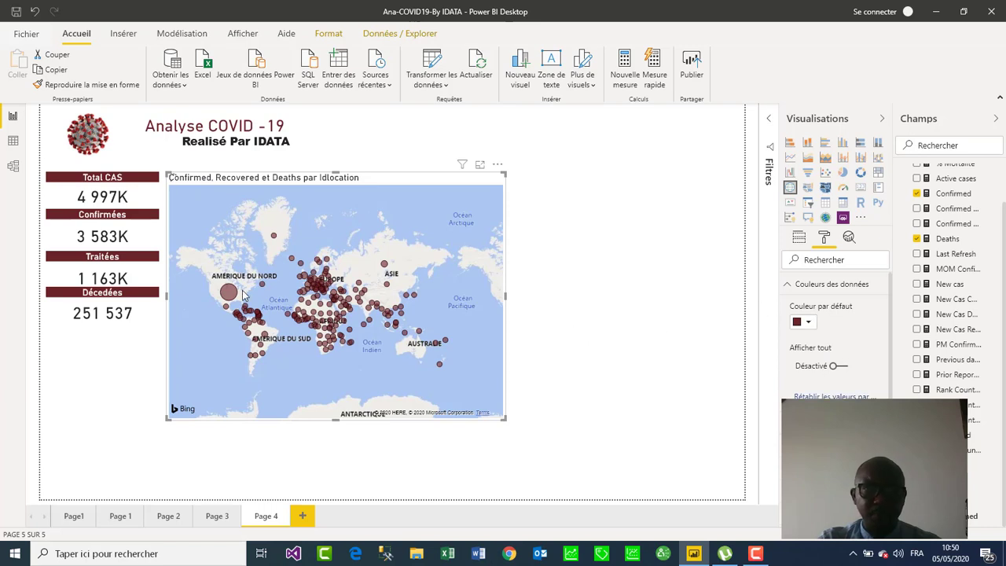
key("Escape")
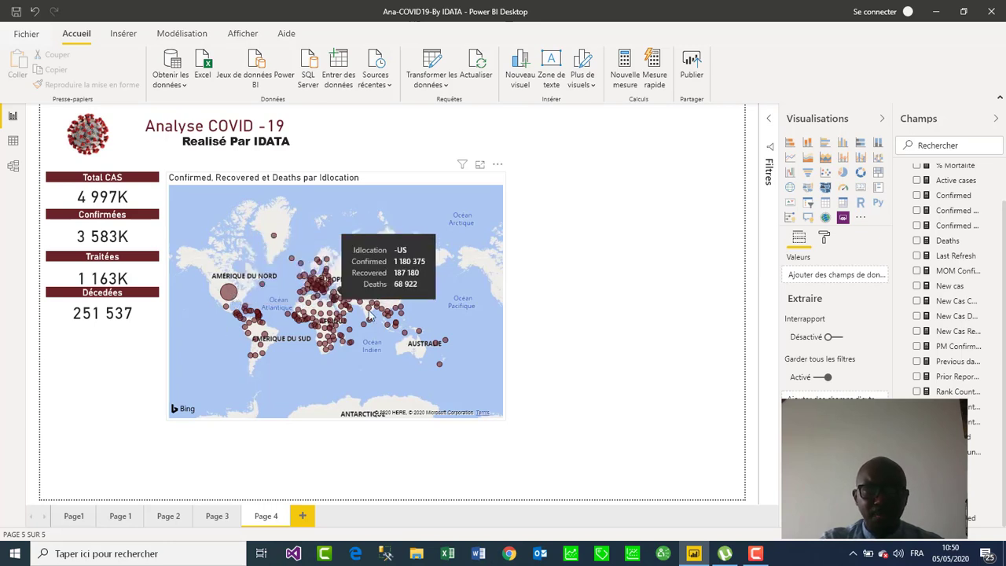
Examine the map's bubbles across Africa, including the case details shown for Cameroon.
scroll(325, 328, "up", 5)
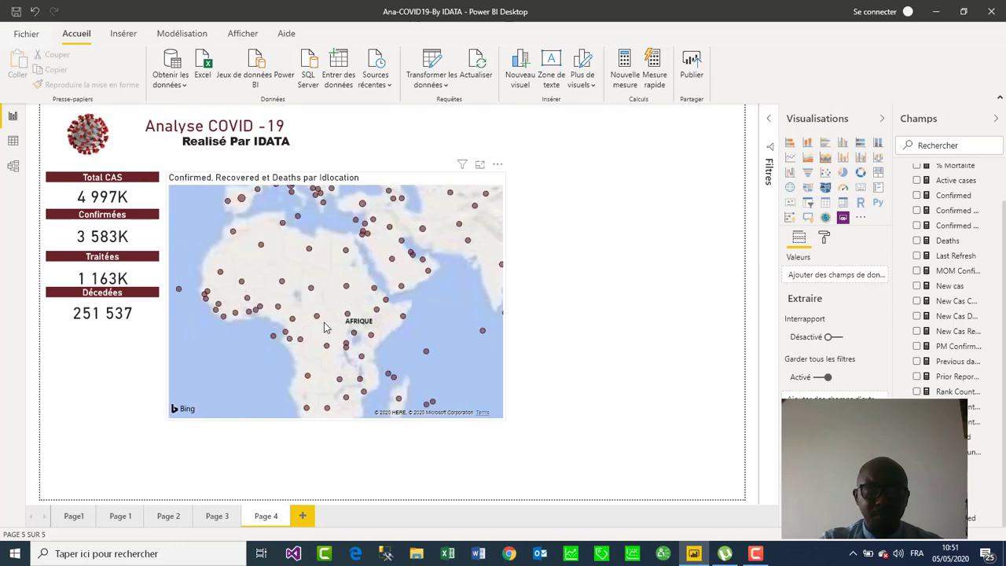
scroll(324, 327, "down", 4)
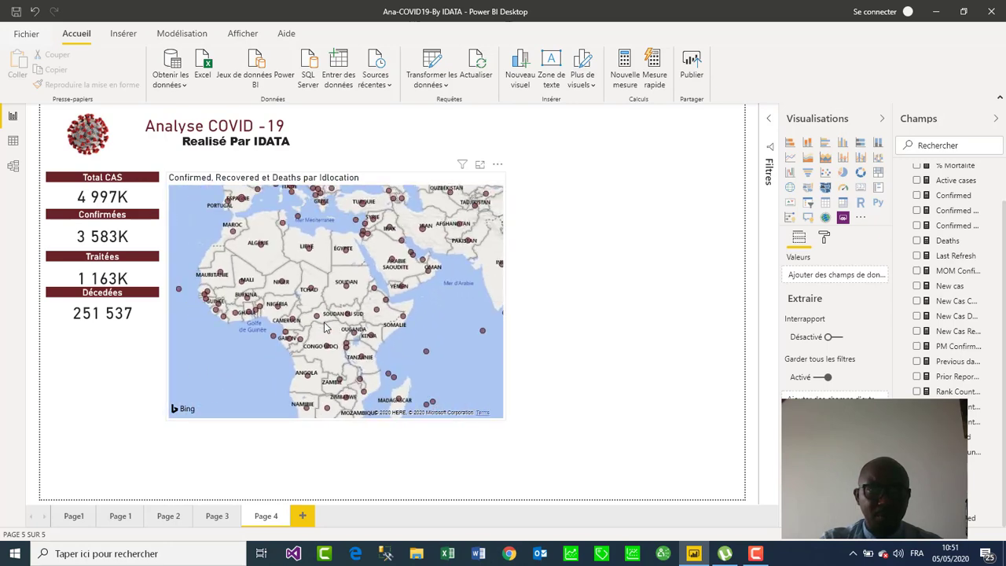
scroll(287, 327, "up", 2)
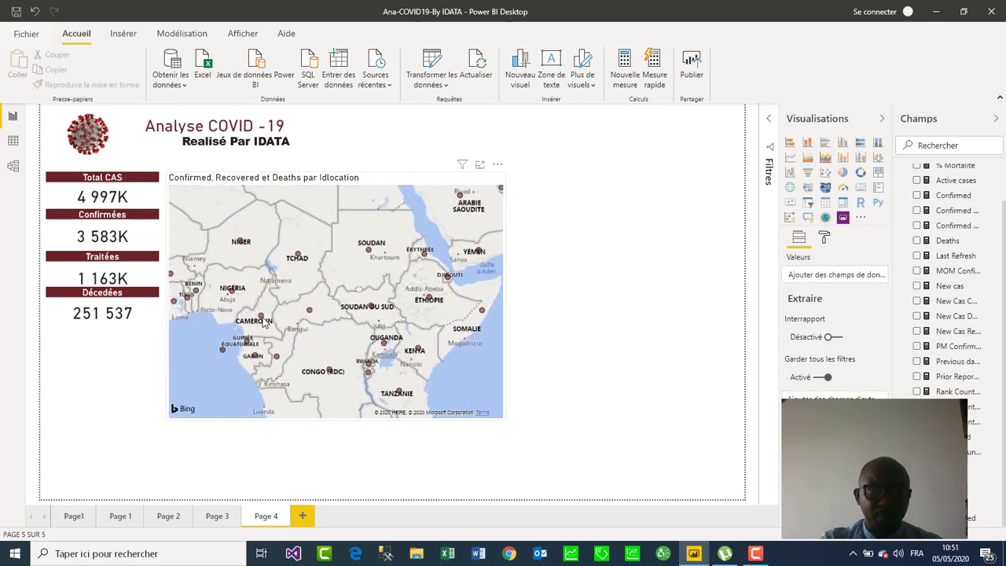
mouse_move(261, 318)
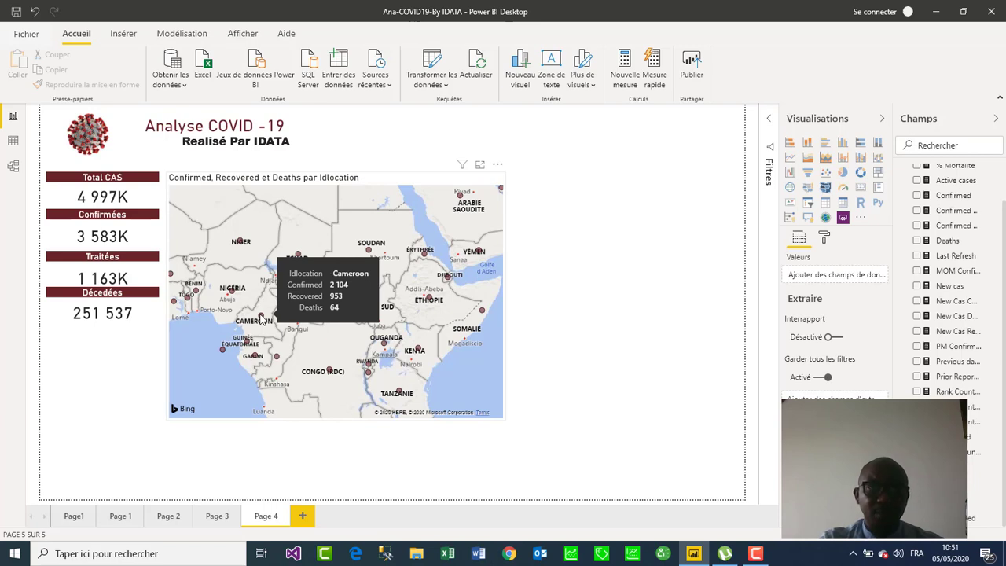
scroll(261, 319, "down", 2)
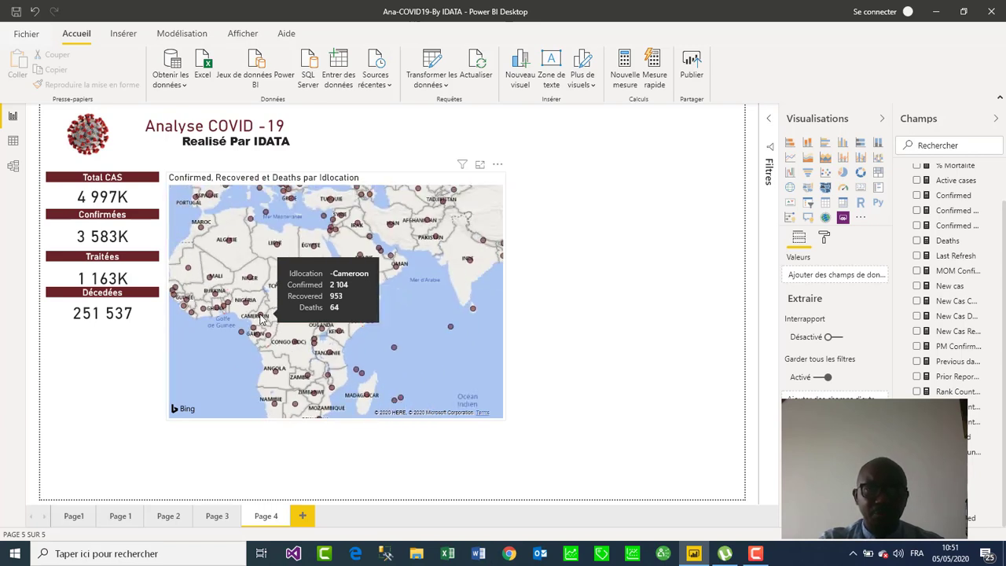
scroll(390, 326, "up", 3)
scroll(391, 327, "down", 3)
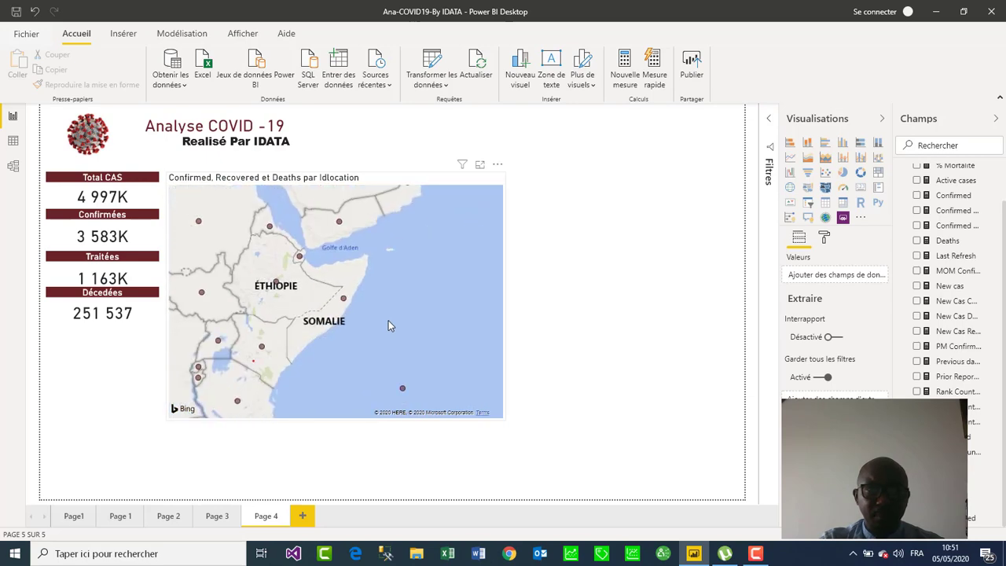
scroll(388, 320, "up", 3)
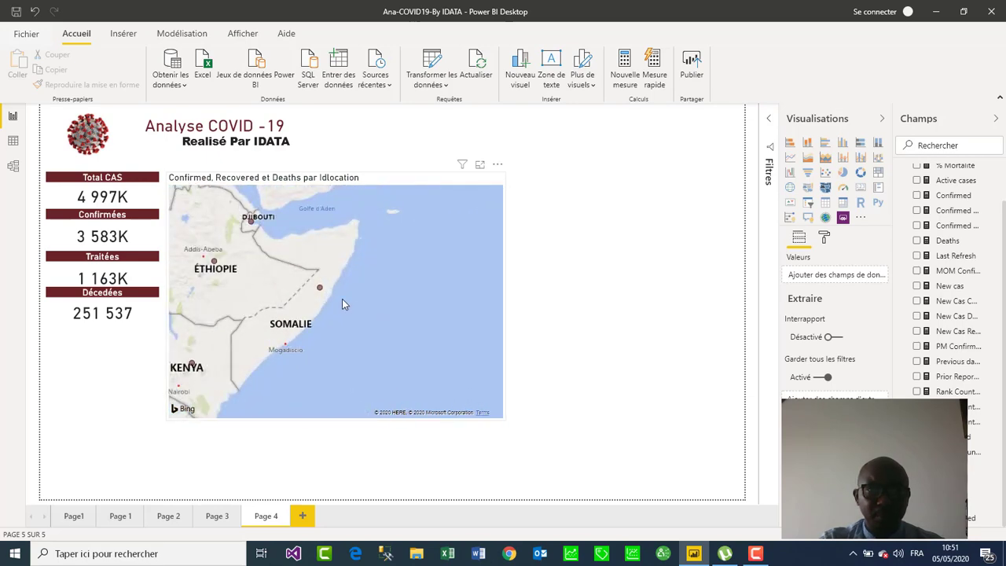
Examine the map's bubbles around East Africa and the Indian Ocean, including the case details for Somalia, Seychelles and Madagascar.
mouse_move(320, 289)
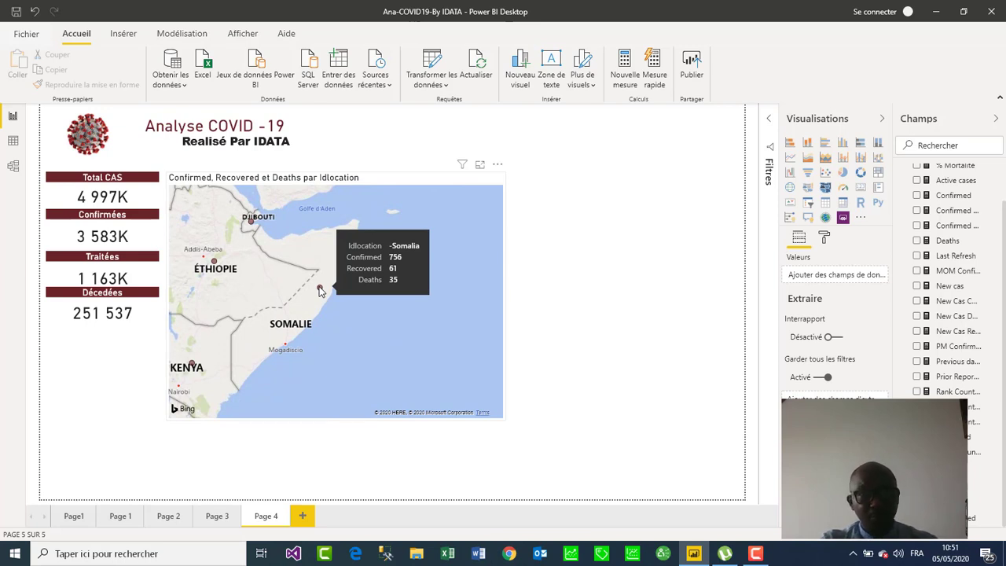
scroll(320, 291, "up", 3)
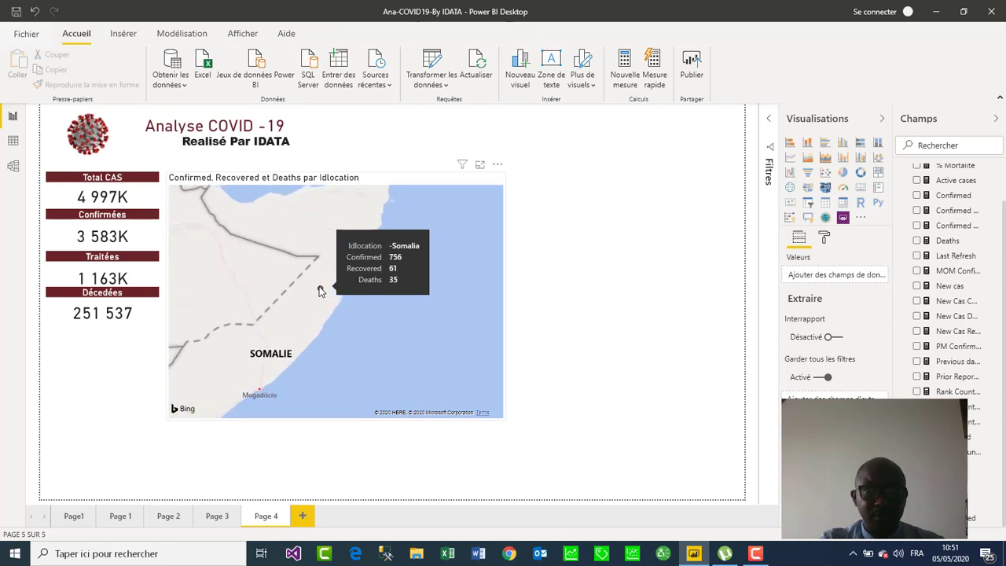
scroll(320, 291, "down", 4)
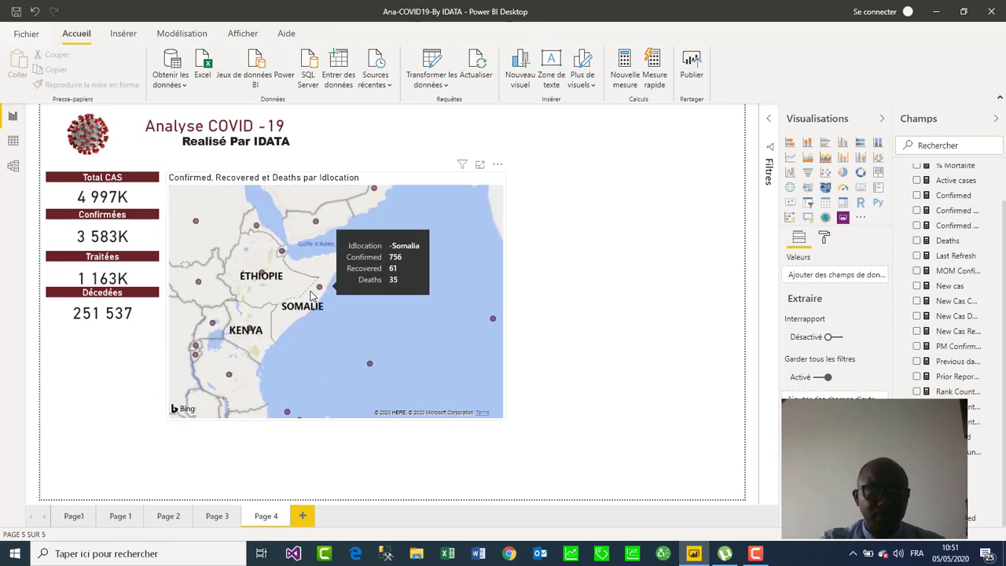
scroll(271, 301, "down", 4)
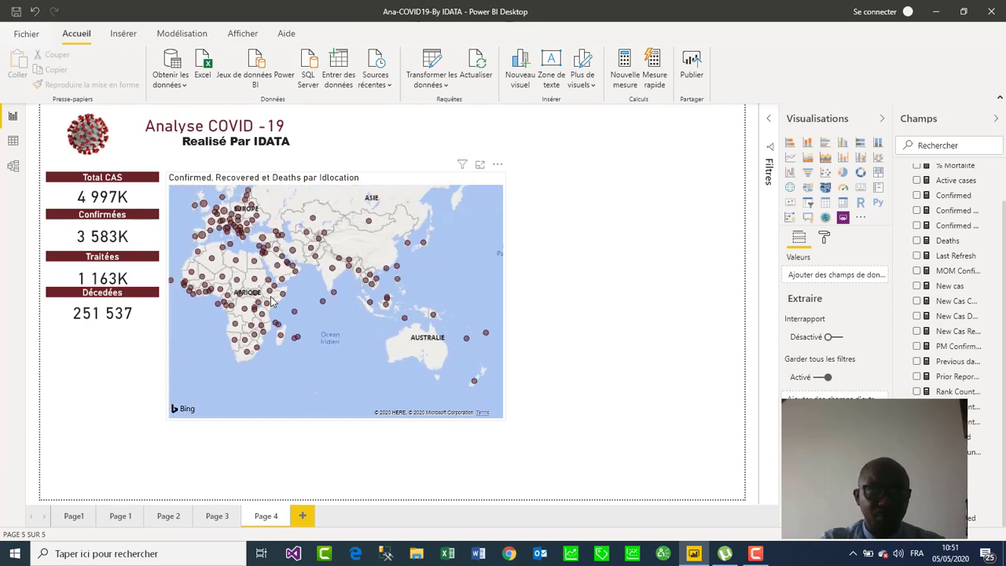
scroll(271, 301, "up", 4)
scroll(291, 328, "down", 5)
scroll(291, 329, "down", 4)
scroll(295, 323, "up", 6)
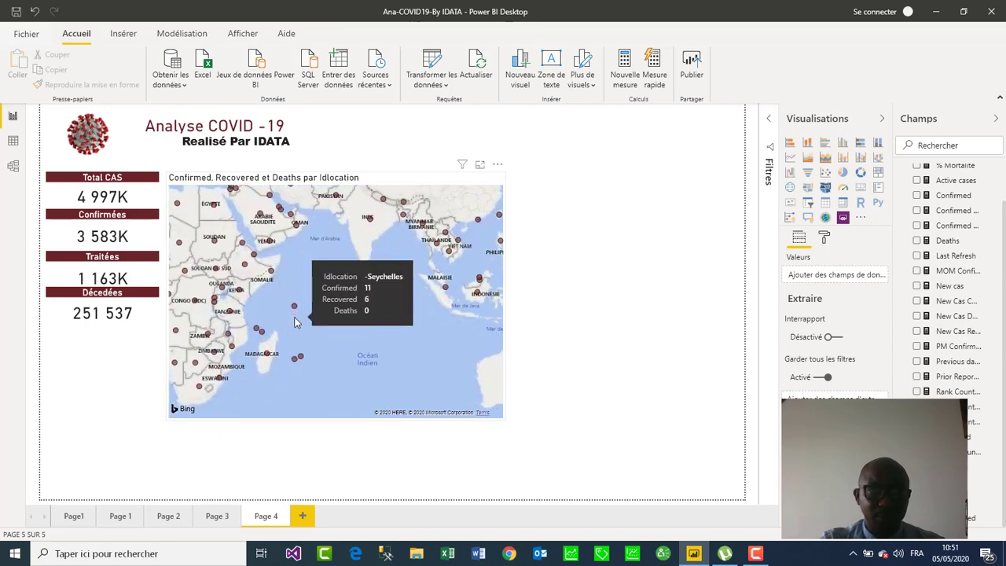
scroll(296, 321, "up", 2)
scroll(296, 321, "down", 1)
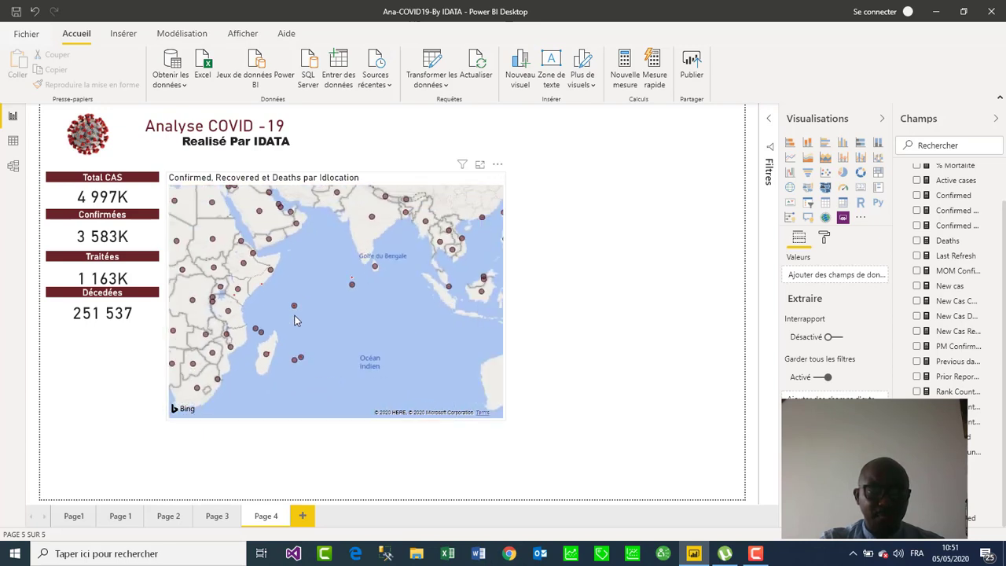
mouse_move(267, 355)
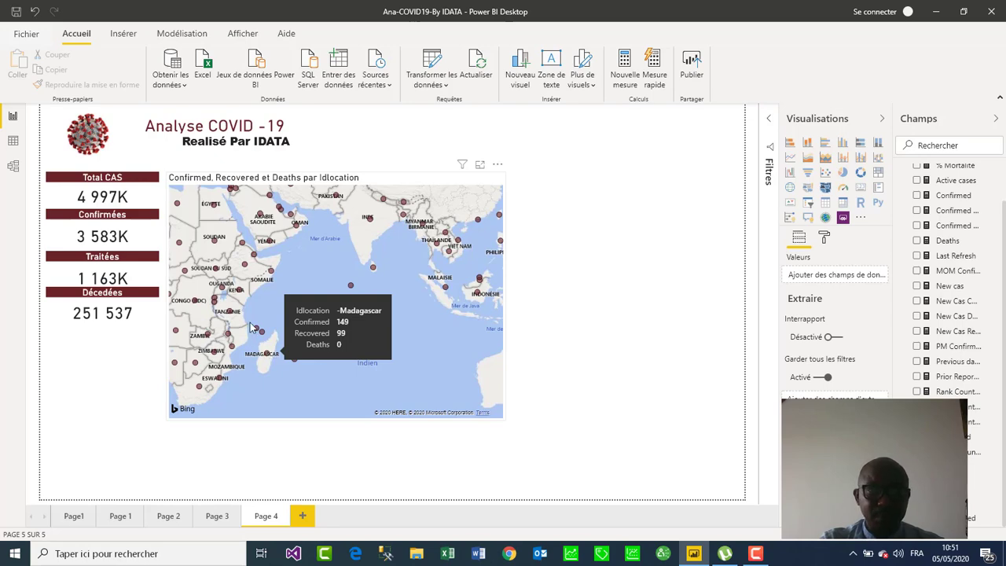
scroll(250, 323, "down", 3)
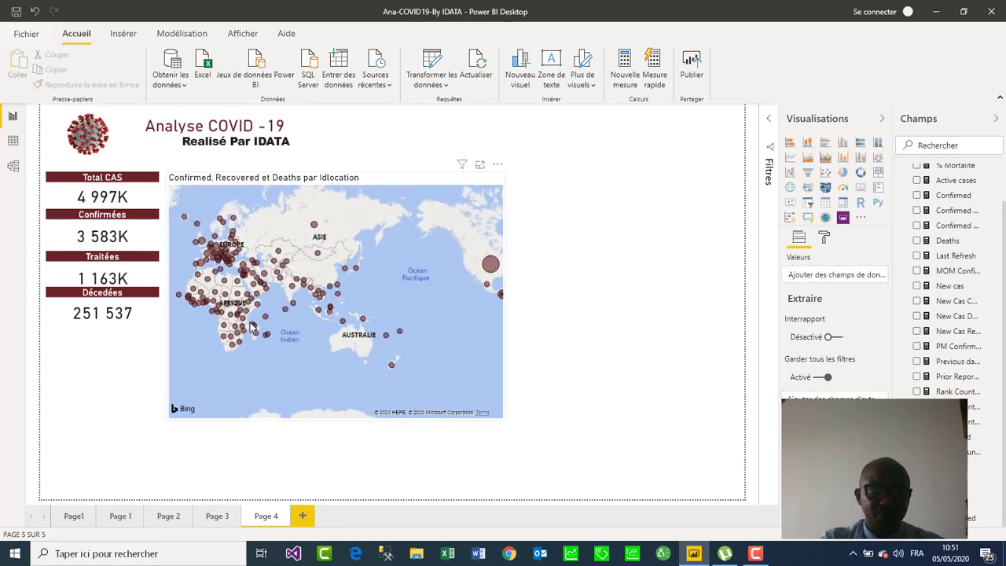
scroll(250, 324, "down", 1)
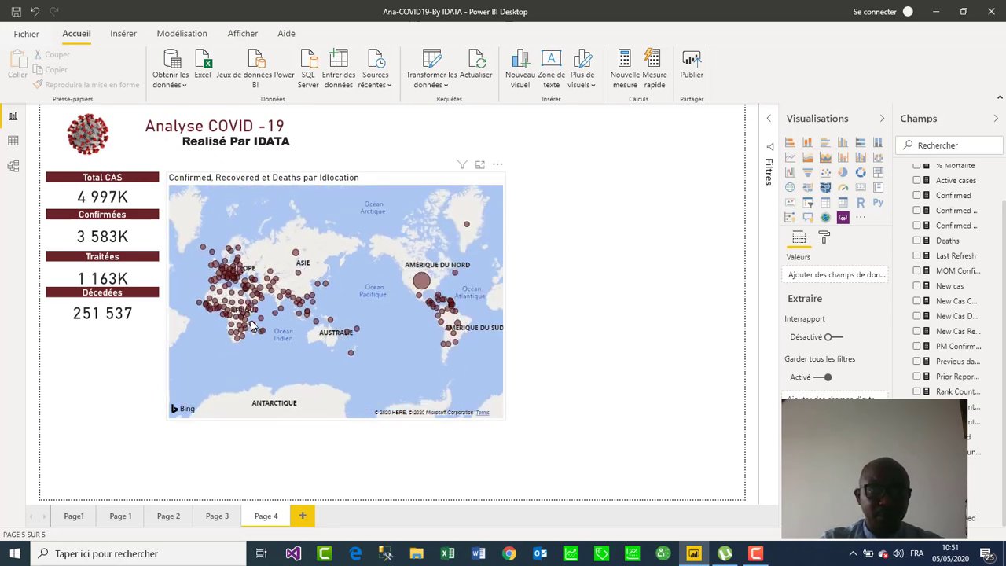
left_click(314, 304)
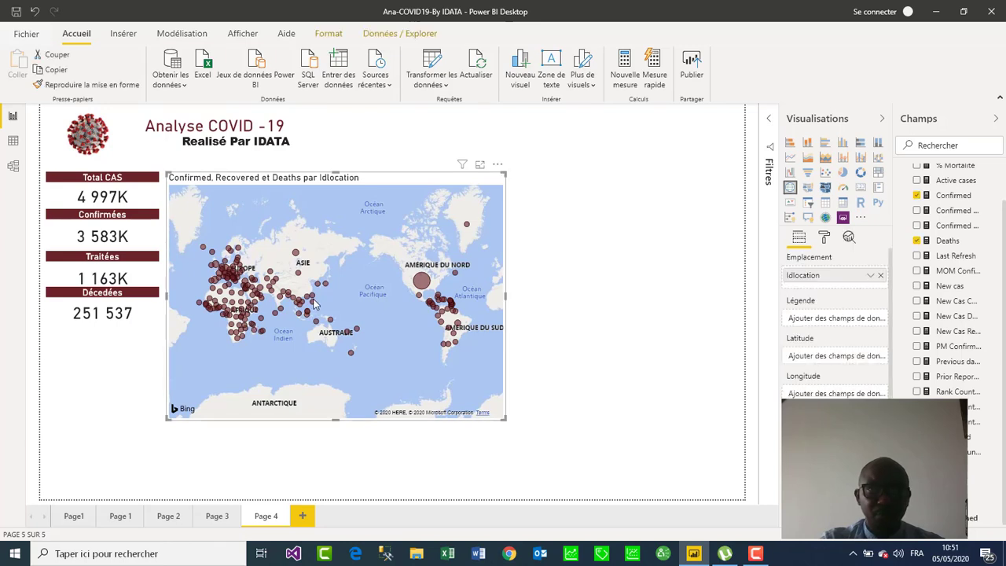
left_click(562, 267)
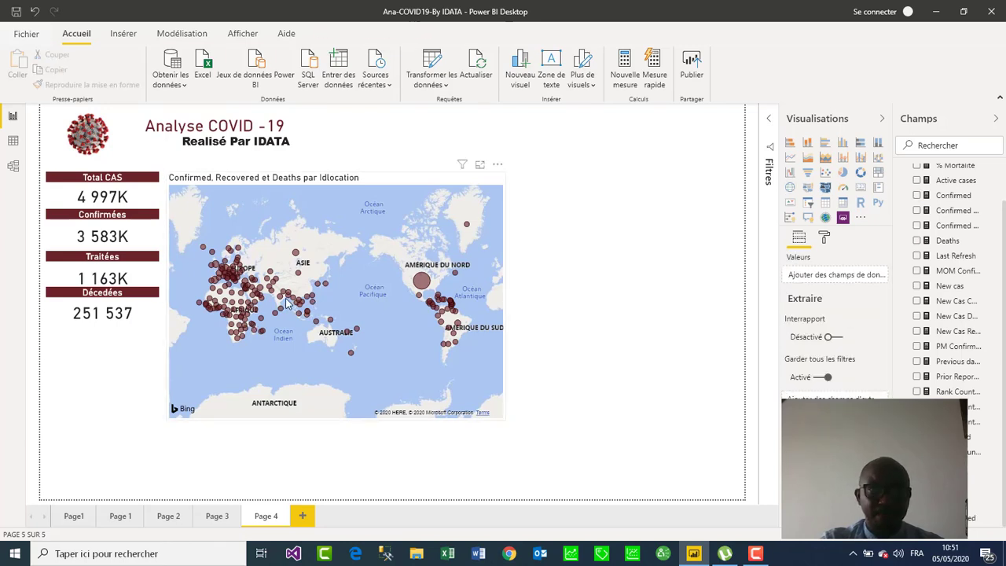
scroll(287, 305, "up", 3)
scroll(288, 304, "down", 3)
Move the world map farther away from the KPI cards.
left_click_drag(407, 179, 426, 179)
left_click_drag(230, 279, 245, 295)
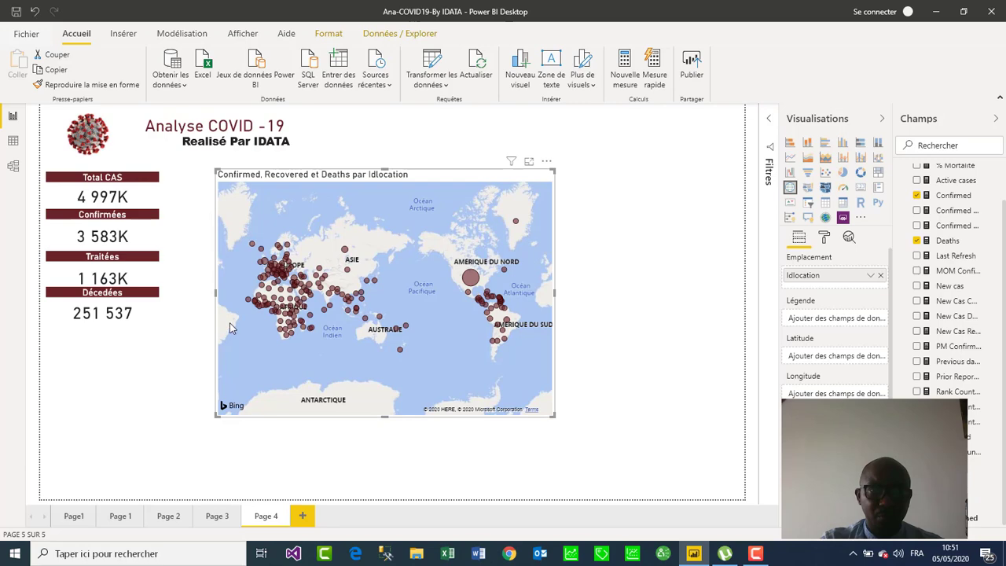
Examine the map's bubbles across the Americas, including the case details for Brazil.
scroll(229, 329, "up", 4)
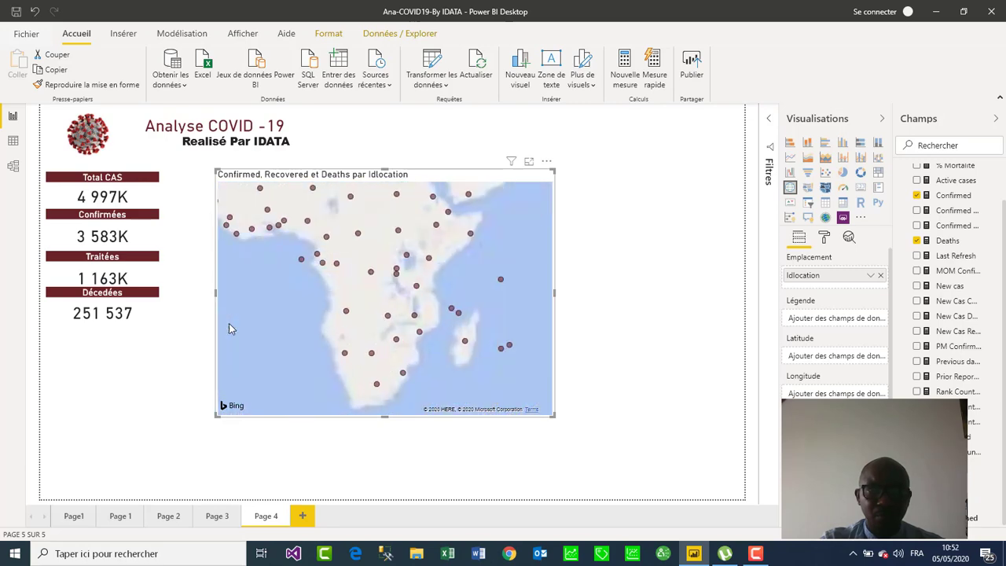
scroll(232, 330, "down", 3)
scroll(231, 329, "down", 3)
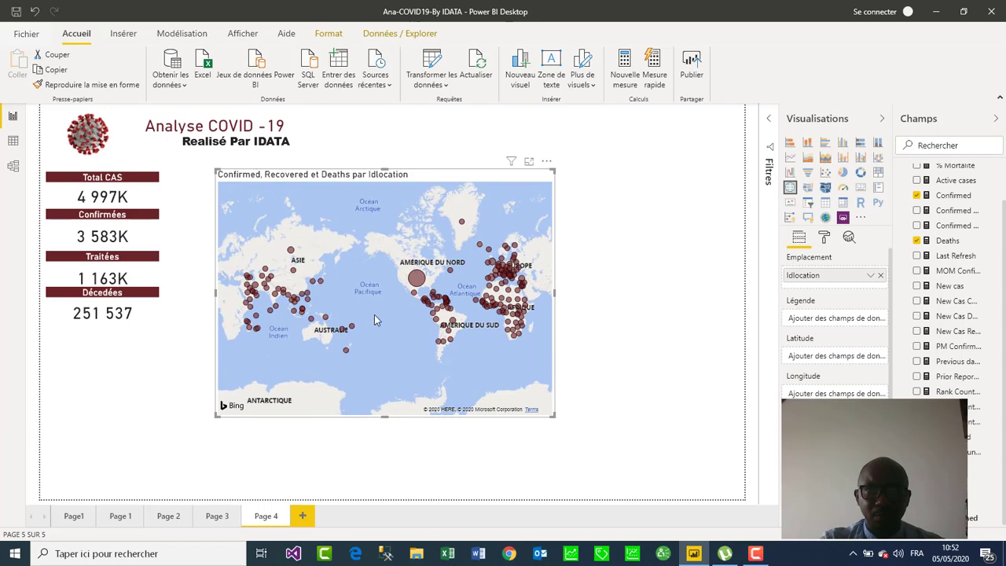
scroll(375, 314, "up", 2)
scroll(374, 315, "down", 2)
mouse_move(419, 279)
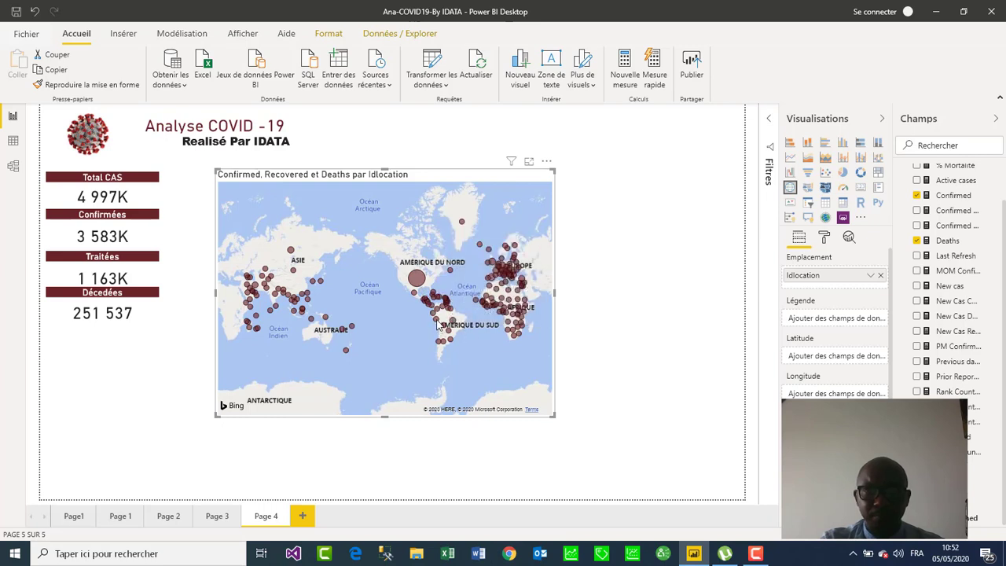
scroll(438, 324, "up", 2)
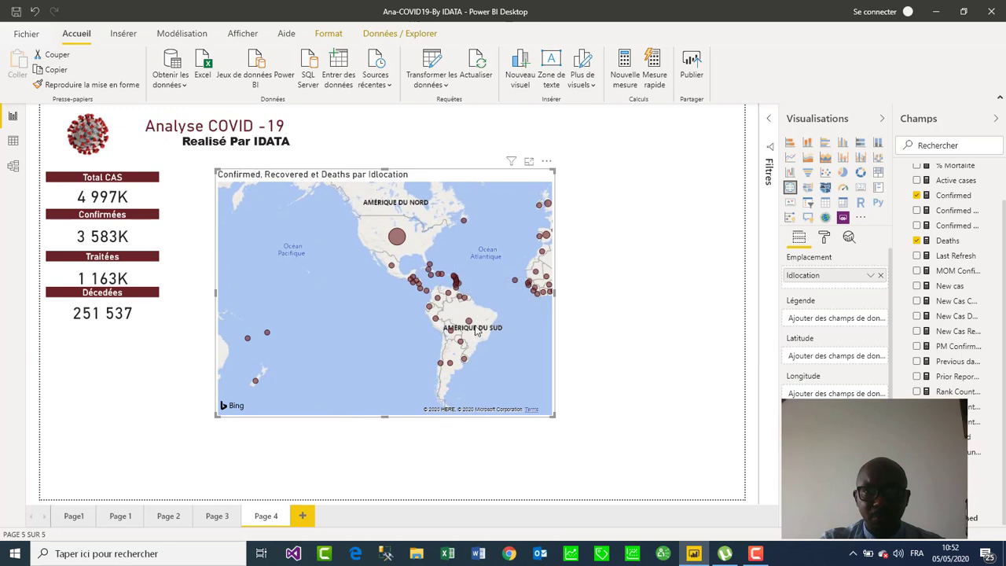
mouse_move(470, 324)
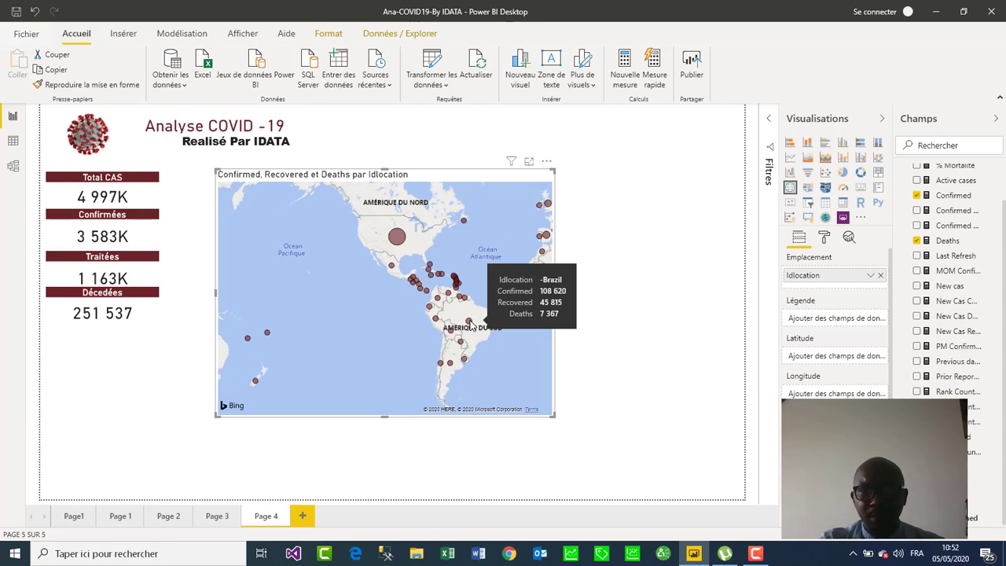
scroll(423, 305, "up", 2)
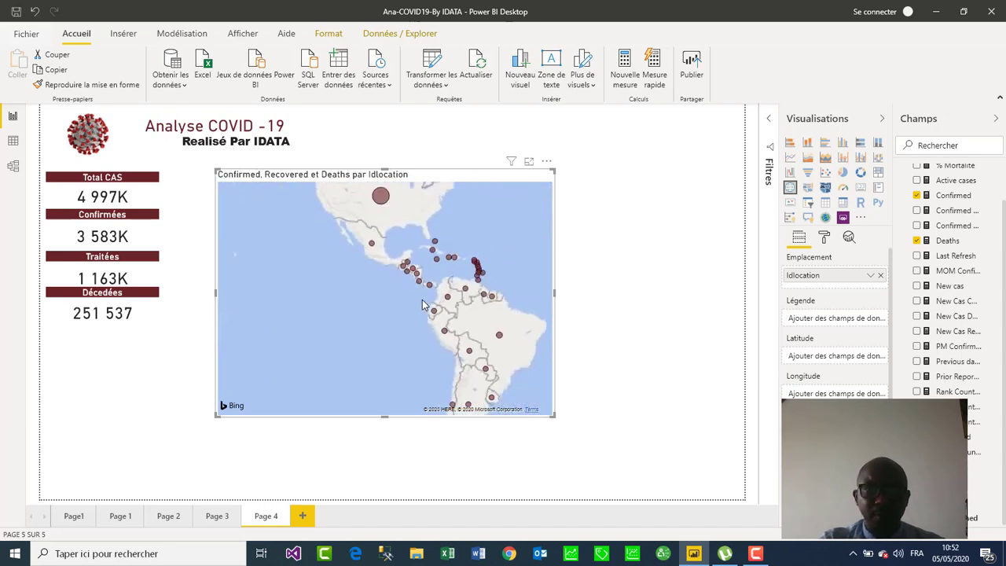
scroll(422, 305, "down", 3)
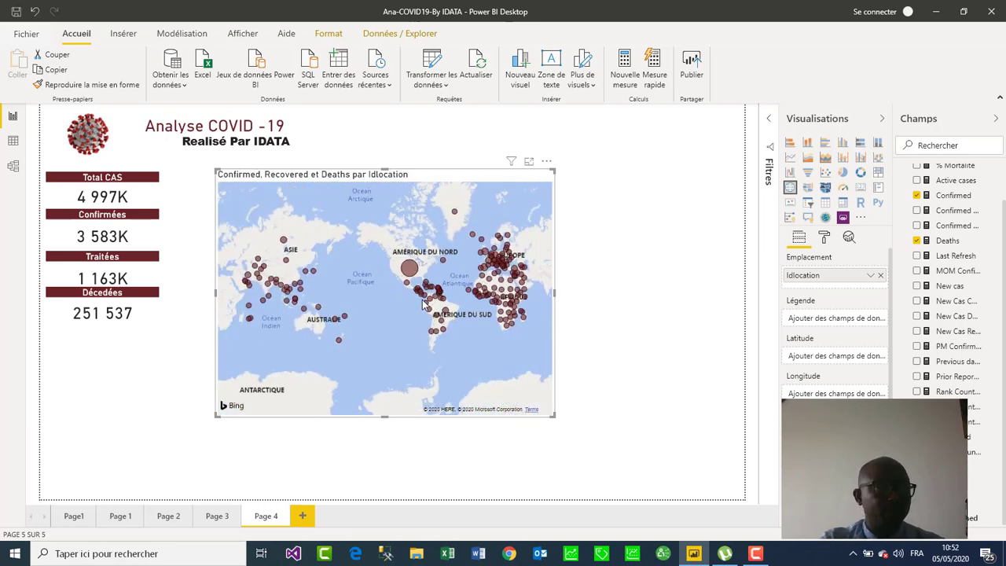
Move the world map back next to the KPI cards, just below the report header.
left_click_drag(417, 180, 385, 179)
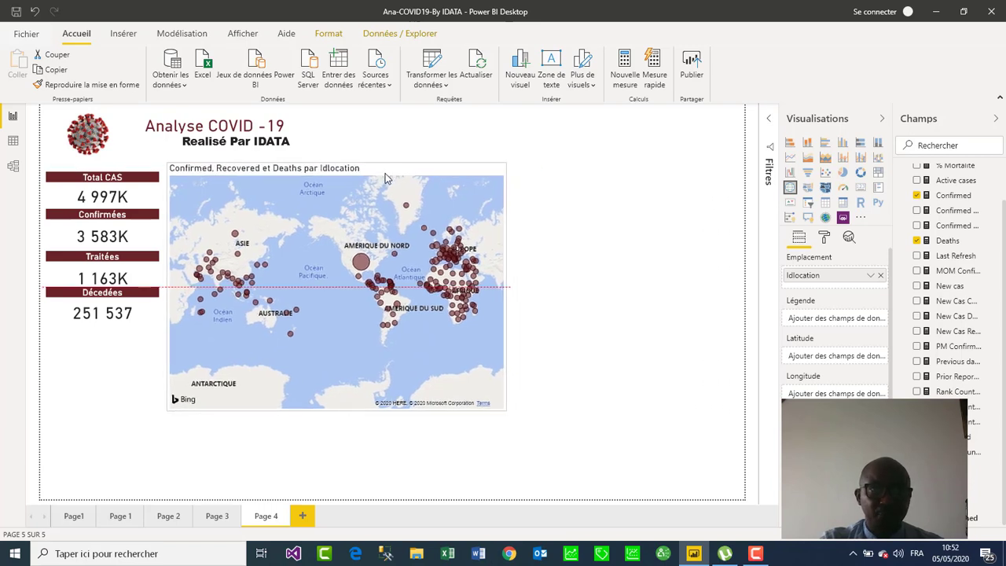
left_click(551, 259)
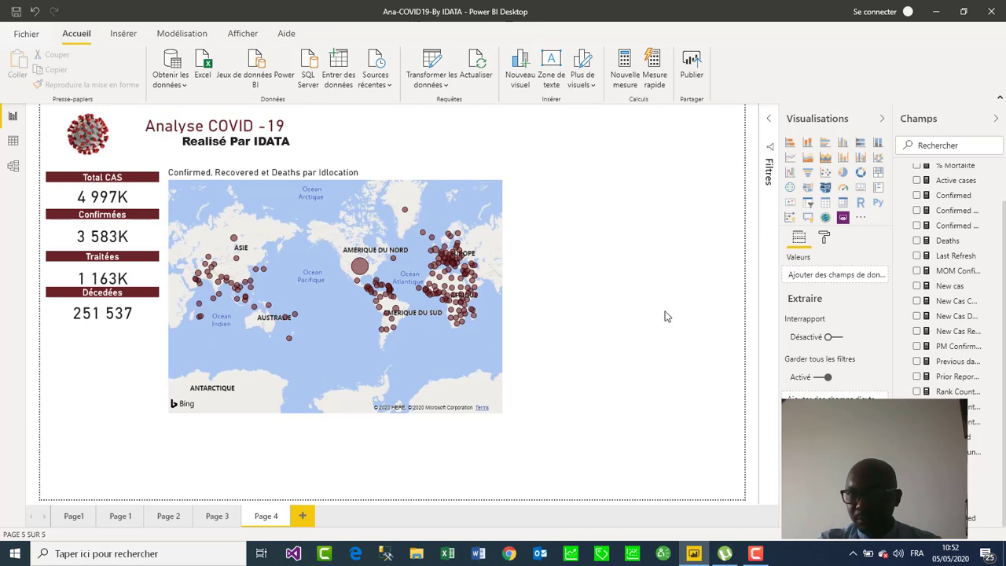
Insert a gauge visual beside the map's upper part and shrink it to a compact size.
left_click(843, 194)
left_click_drag(628, 412, 629, 313)
left_click_drag(602, 206, 595, 216)
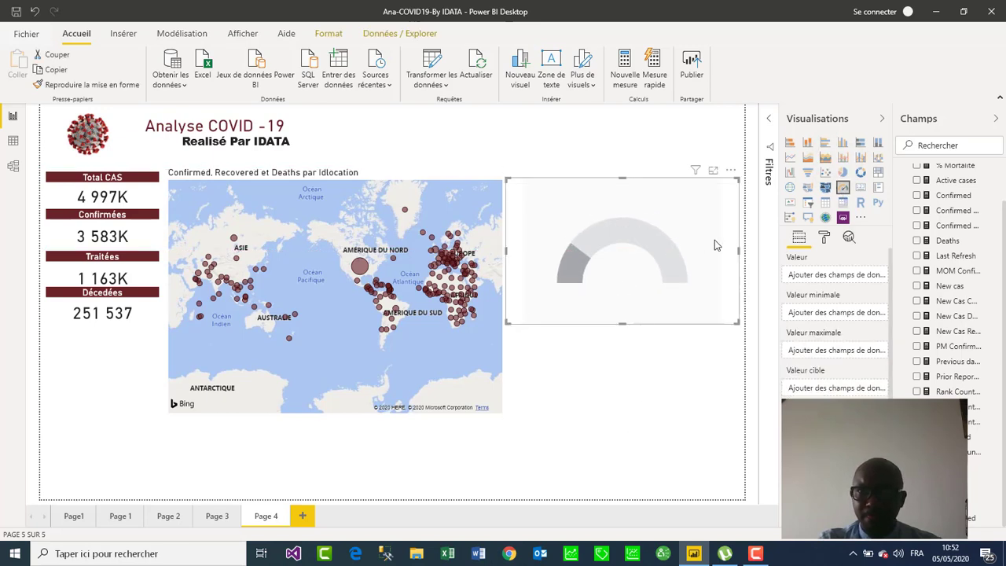
left_click_drag(739, 251, 692, 253)
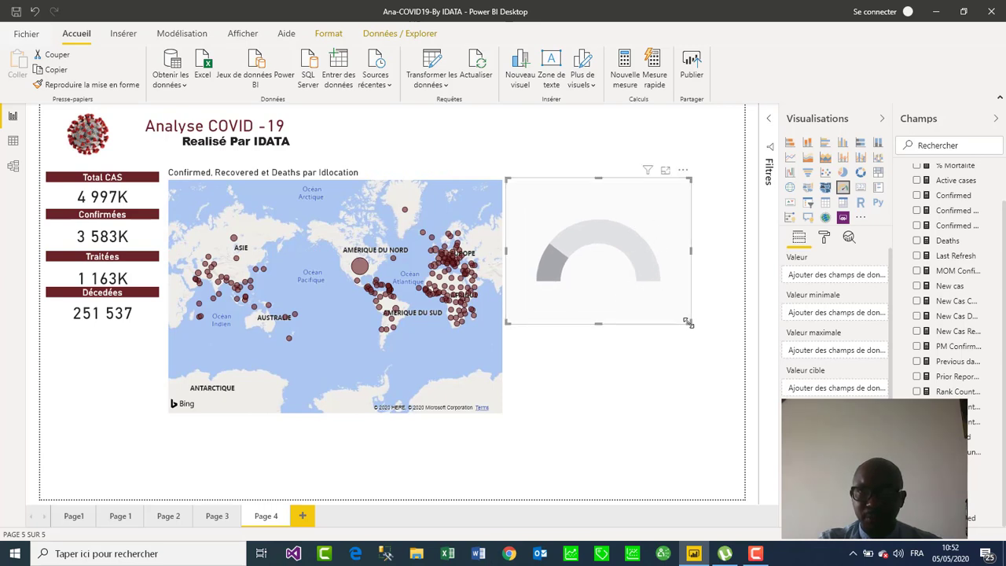
left_click_drag(688, 323, 651, 261)
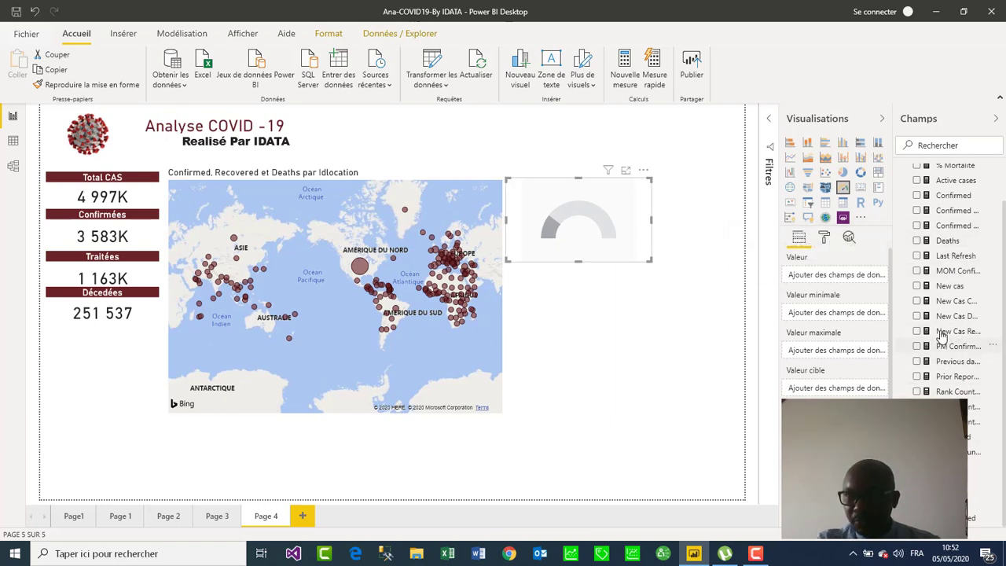
Use the New cas measure from Analyse Cas as the gauge's value and shrink the gauge to about the KPI cards' width.
scroll(944, 330, "up", 2)
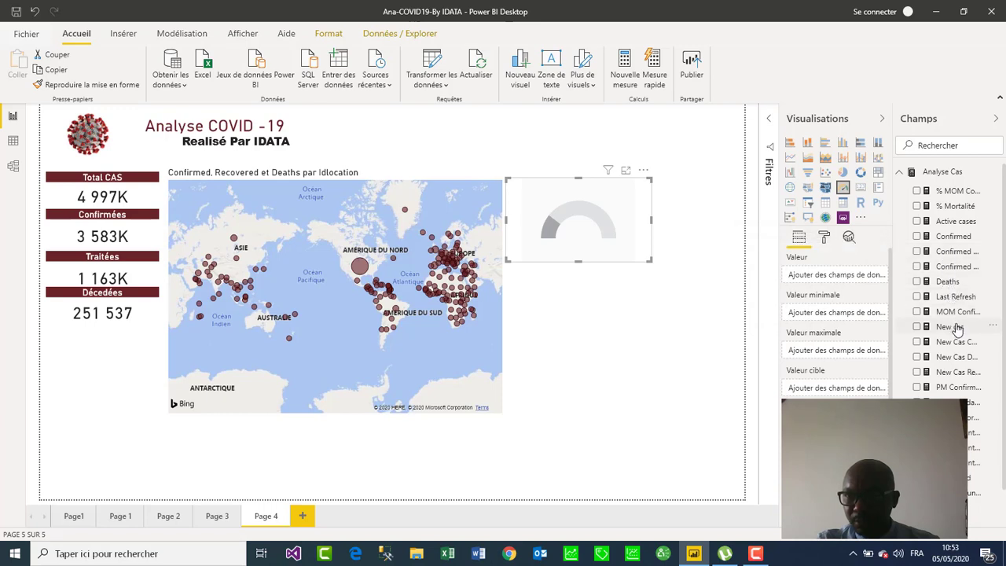
left_click(918, 327)
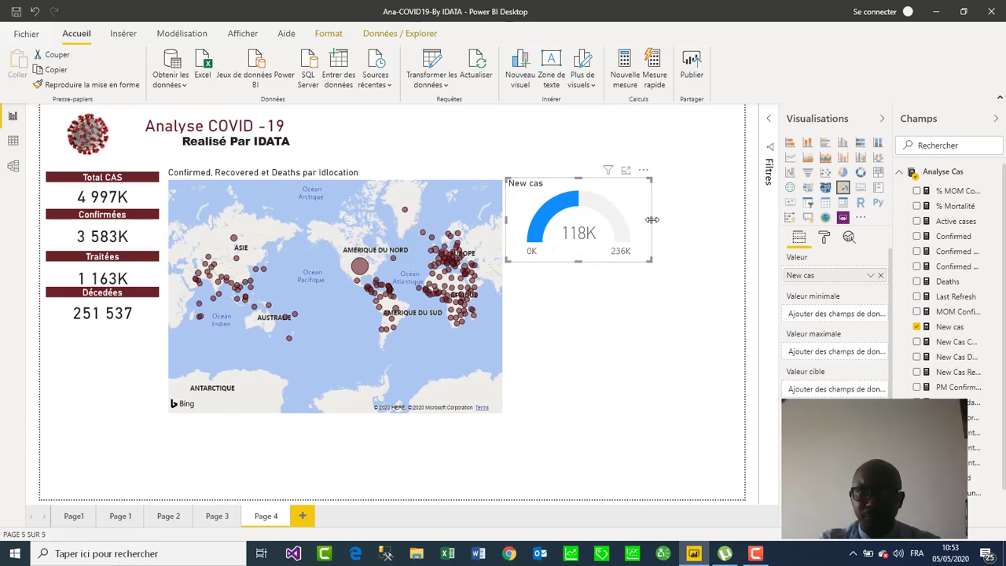
left_click_drag(652, 219, 624, 221)
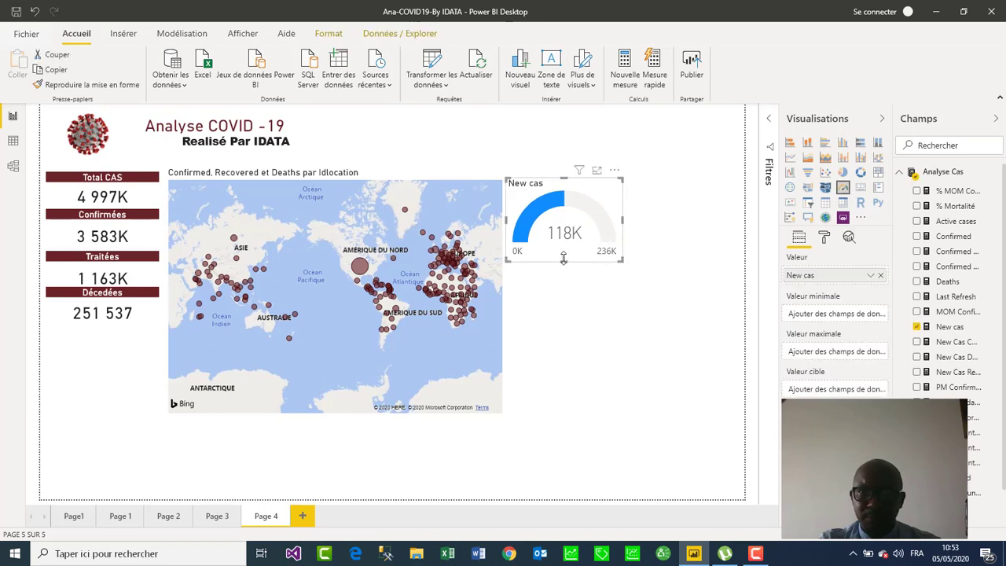
mouse_move(563, 259)
left_mouse_down()
mouse_move(564, 240)
mouse_move(564, 249)
left_mouse_up()
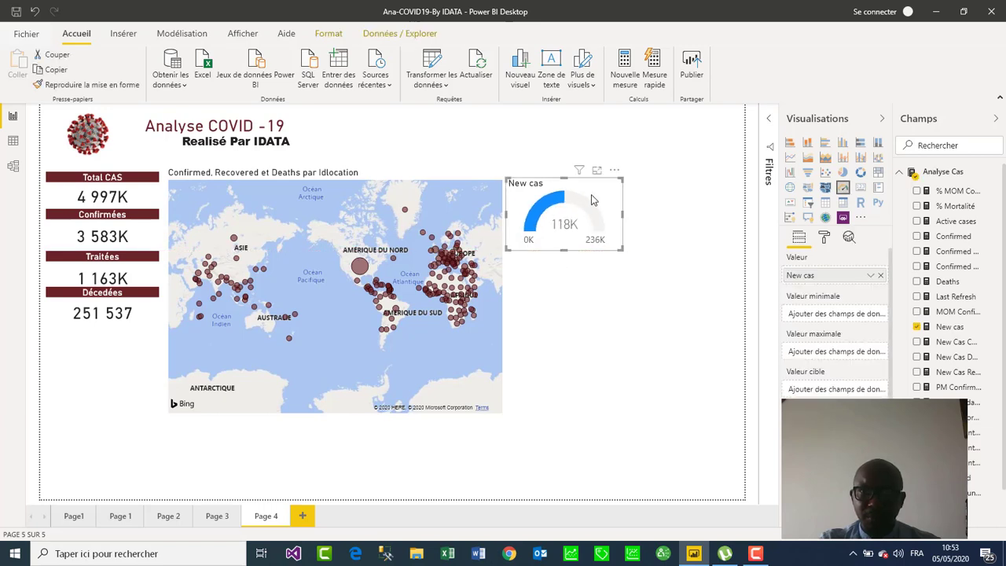
Place the New cas gauge directly below the Décedées card, aligned with the KPI cards.
left_click_drag(593, 200, 129, 358)
left_click_drag(126, 358, 131, 348)
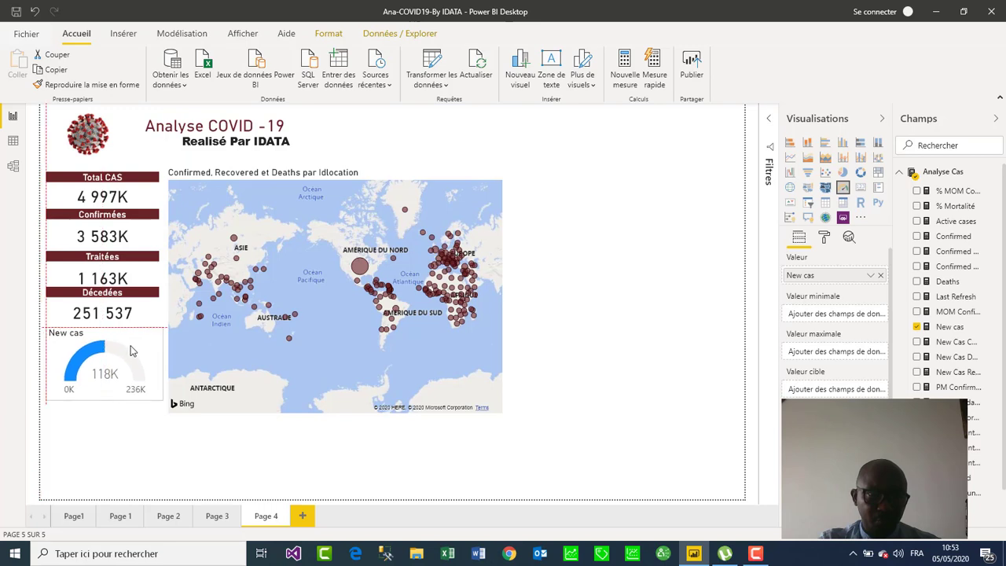
left_click(640, 258)
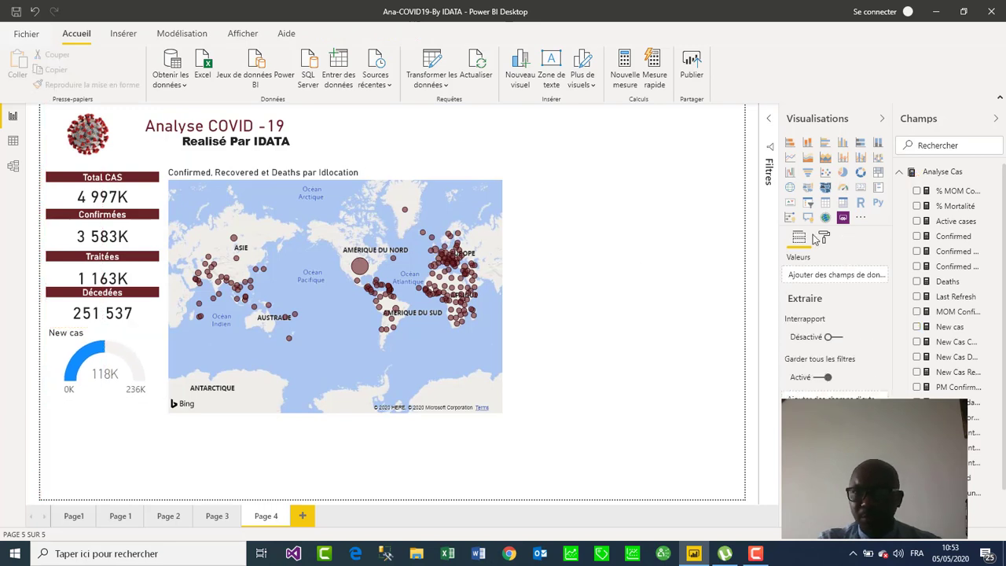
Add a gauge visual beside the world map with the New Cas Confirmed measure from Analyse Cas as its value.
left_click(861, 189)
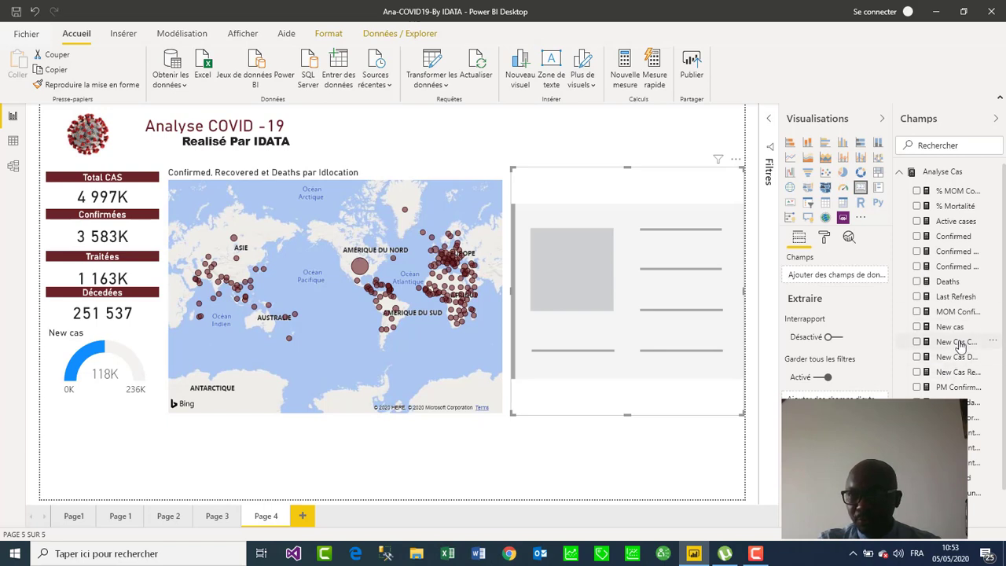
left_click(918, 343)
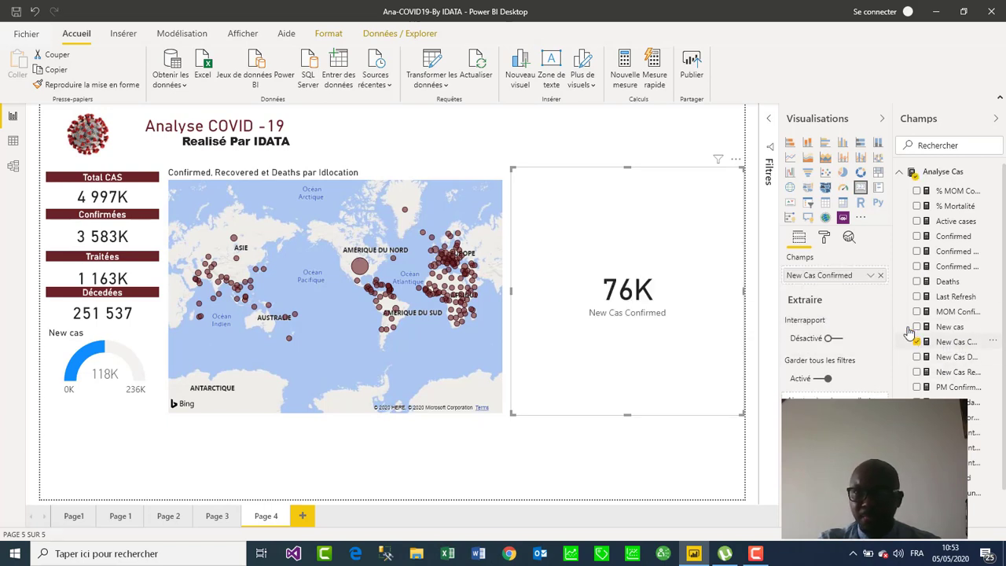
left_click(861, 173)
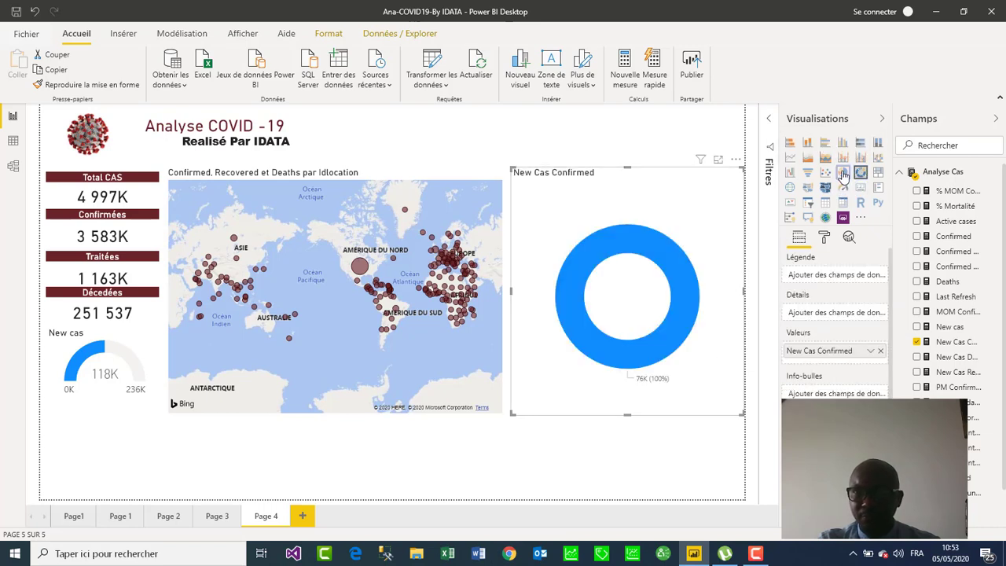
left_click(843, 173)
left_click(843, 189)
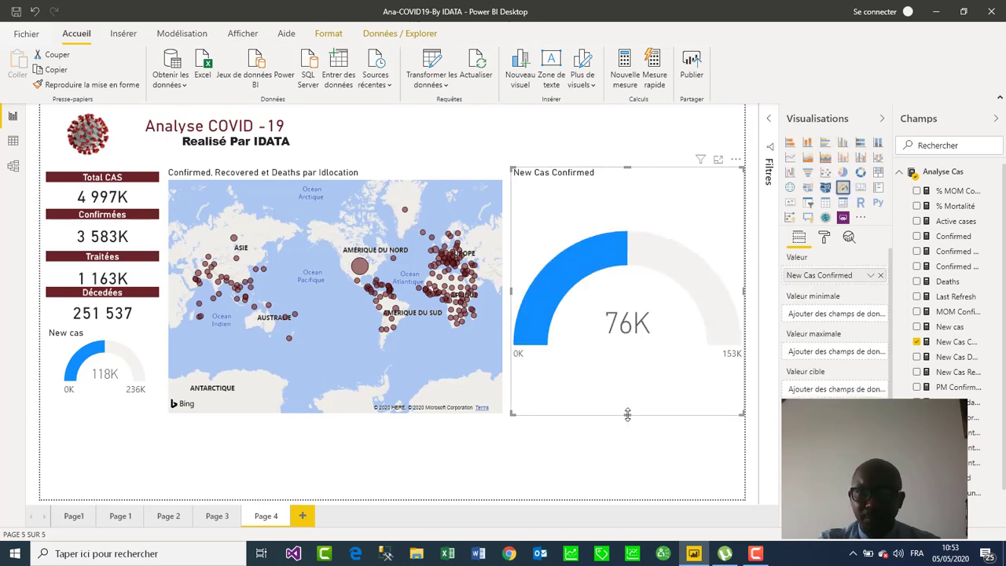
Shrink the New Cas Confirmed gauge to about the KPI cards' width and place it directly below the New cas gauge.
left_click_drag(628, 414, 627, 291)
left_click_drag(744, 228, 735, 229)
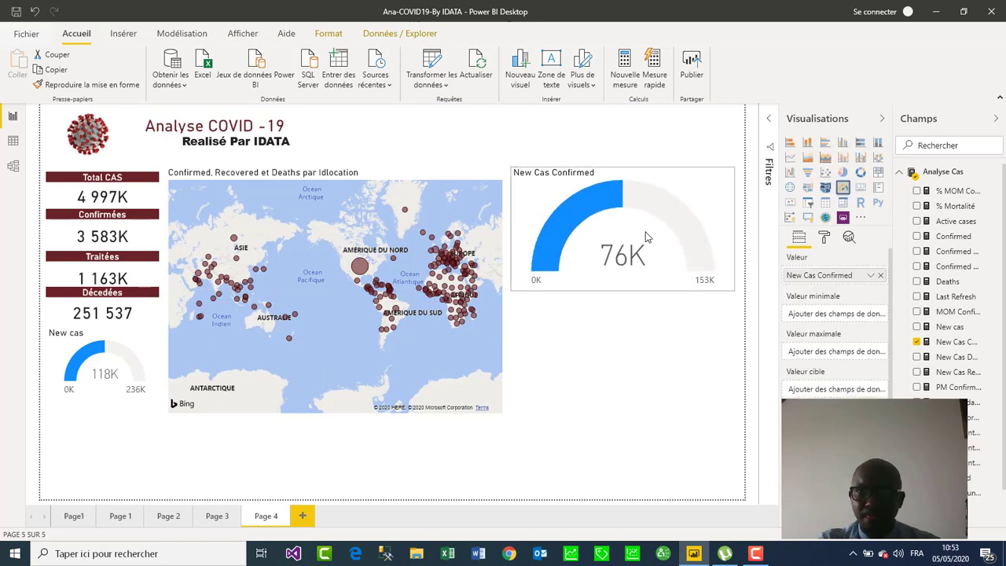
left_click_drag(646, 236, 647, 234)
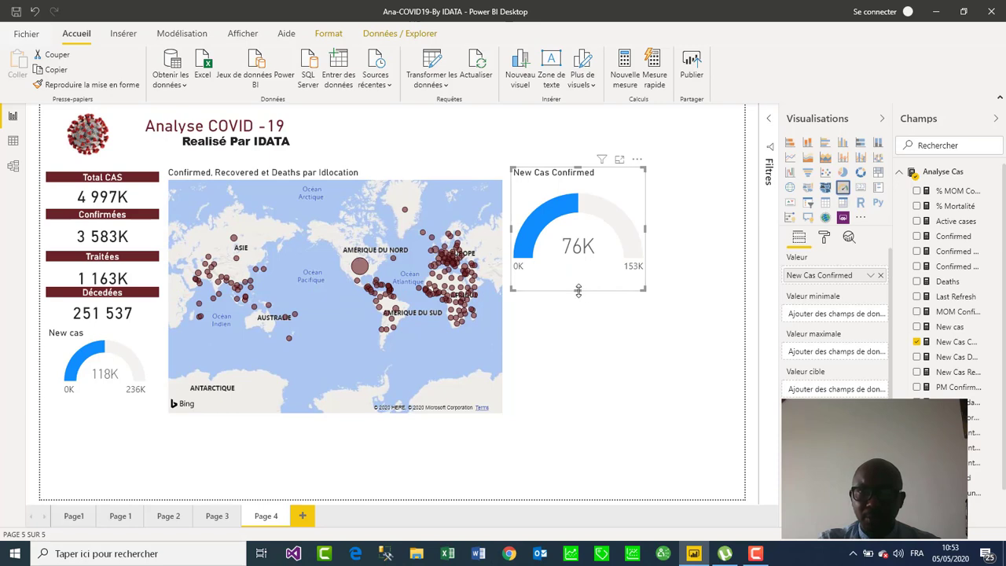
left_click_drag(578, 291, 578, 264)
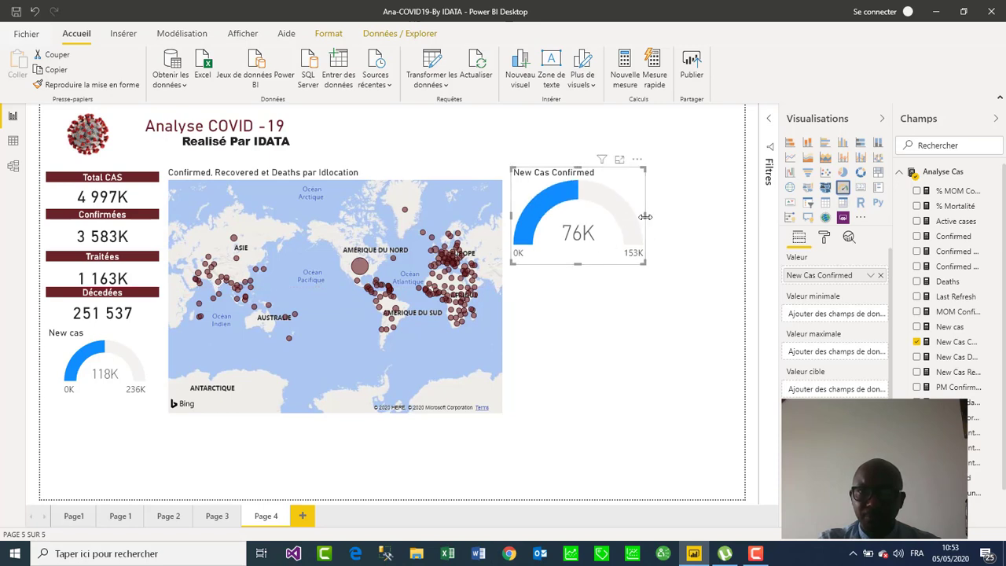
left_click_drag(613, 201, 88, 481)
key("ctrl+z")
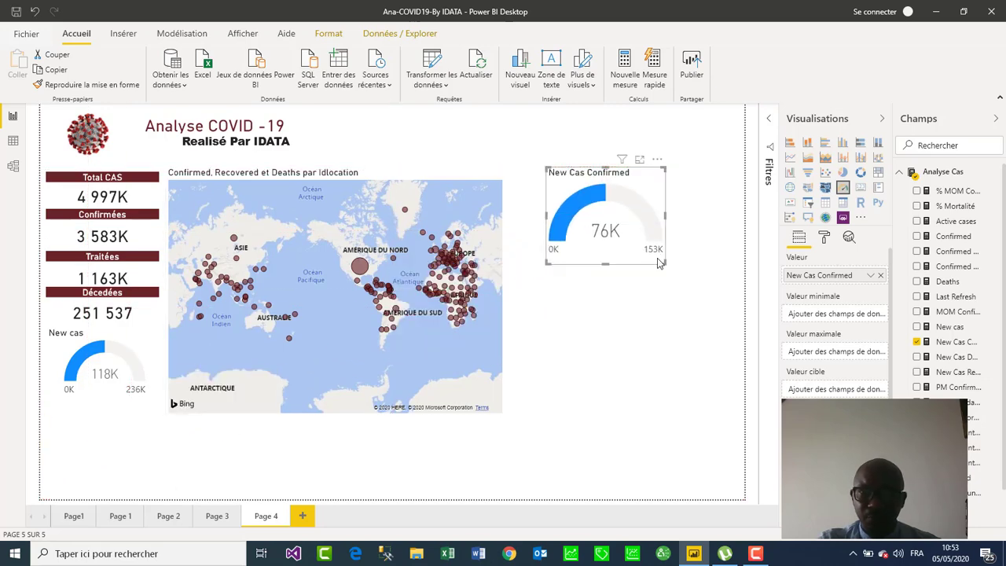
left_click_drag(659, 263, 144, 426)
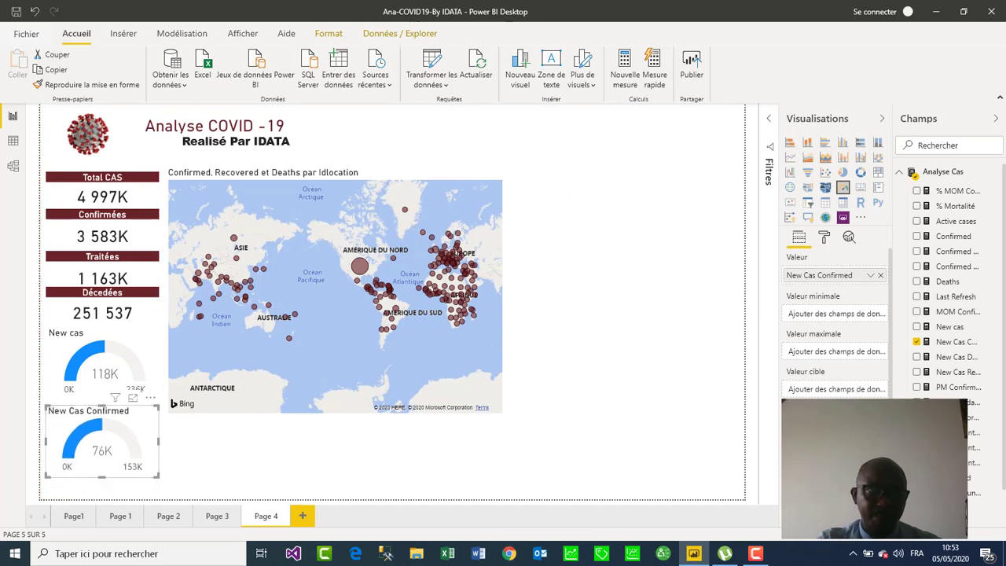
Move the Total CAS, Confirmées and Traitées cards up so the KPI cards are evenly spaced above the Décedées card.
left_click_drag(131, 170, 131, 157)
left_click_drag(135, 214, 134, 209)
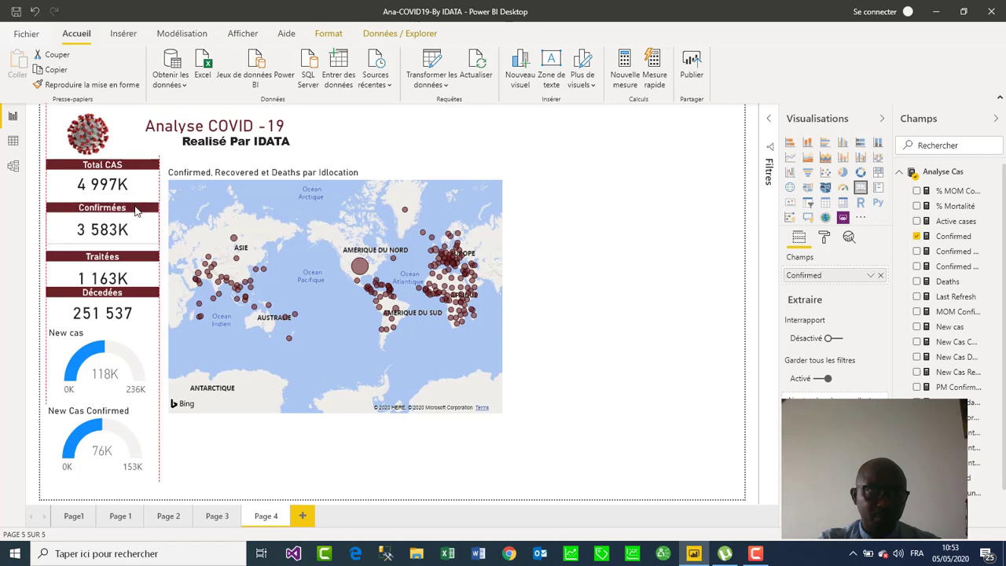
left_click_drag(135, 256, 136, 253)
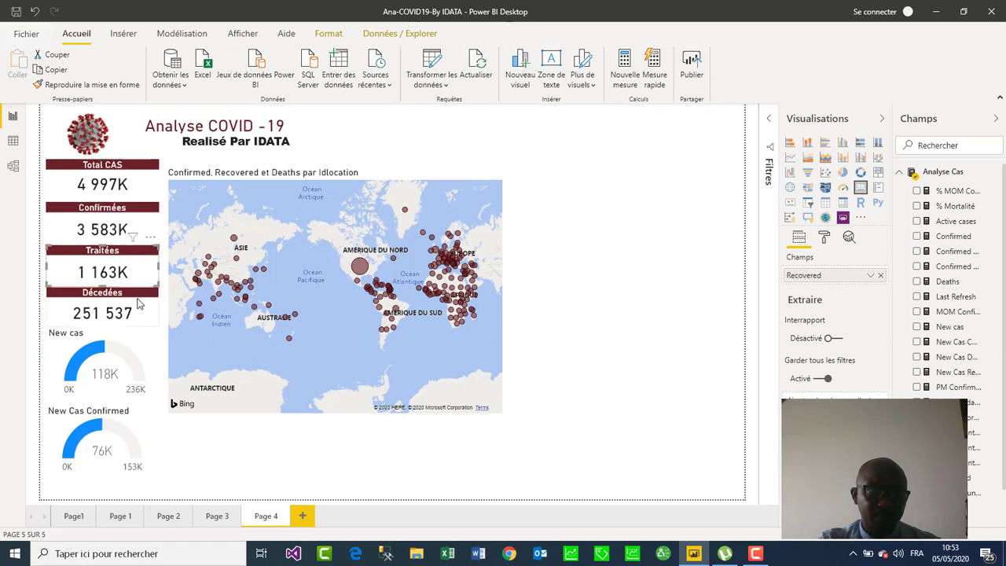
left_click(139, 313)
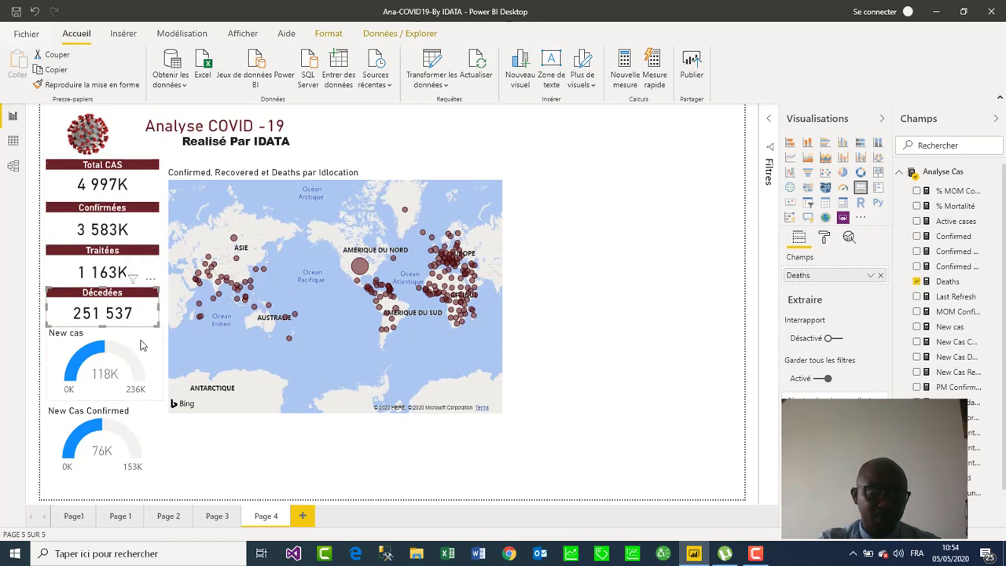
Narrow the New cas gauge to the same width as the KPI cards.
left_click(149, 353)
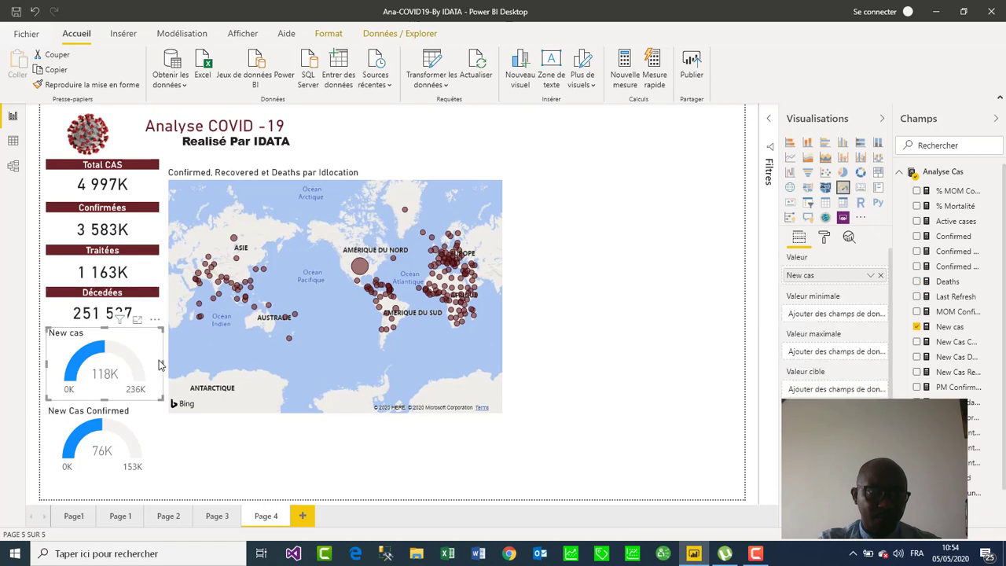
left_click_drag(159, 365, 154, 364)
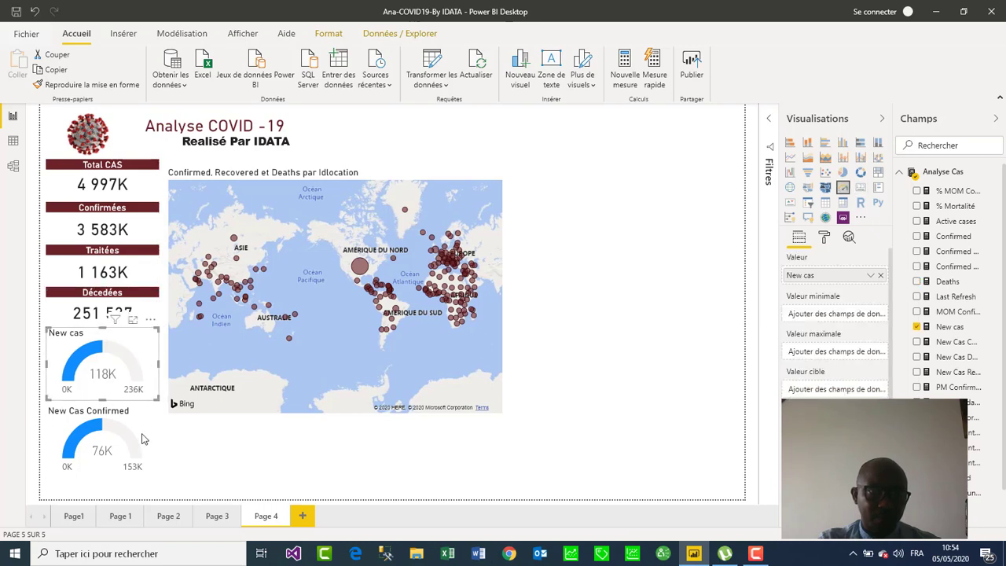
key("Escape")
left_click(138, 407)
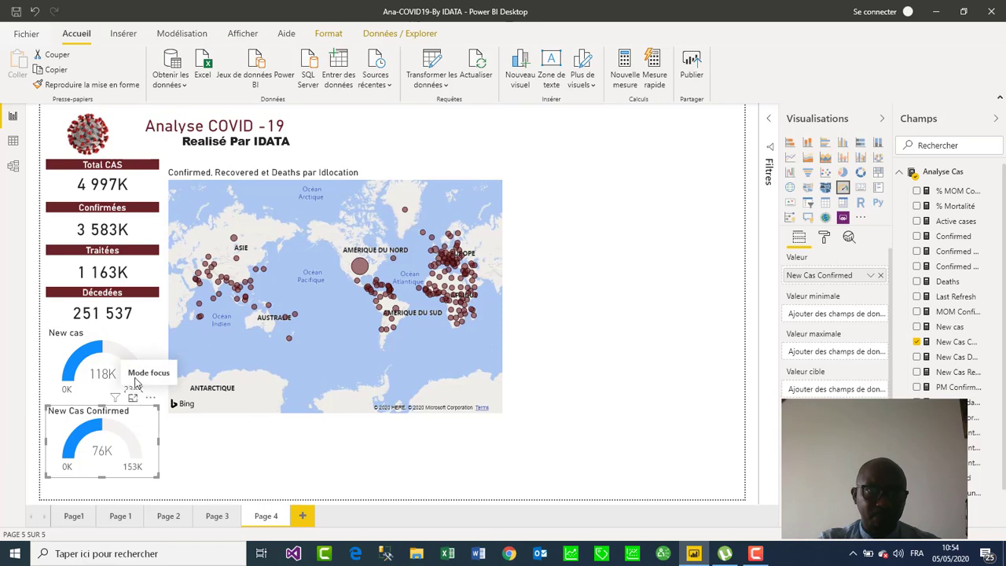
Delete the New cas gauge and move the New Cas Confirmed gauge up directly below the Décedées card.
left_click_drag(71, 315, 412, 132)
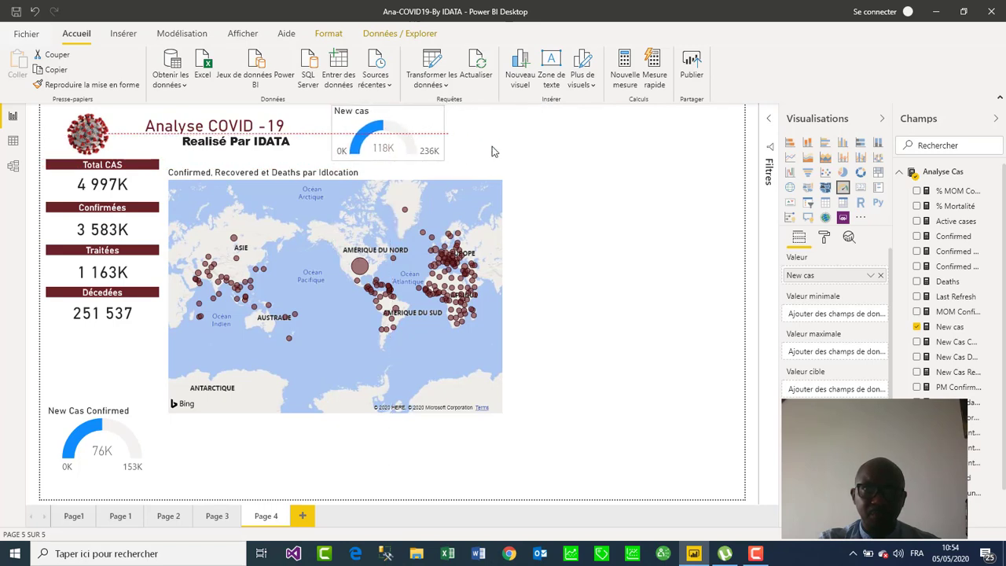
left_click(527, 159)
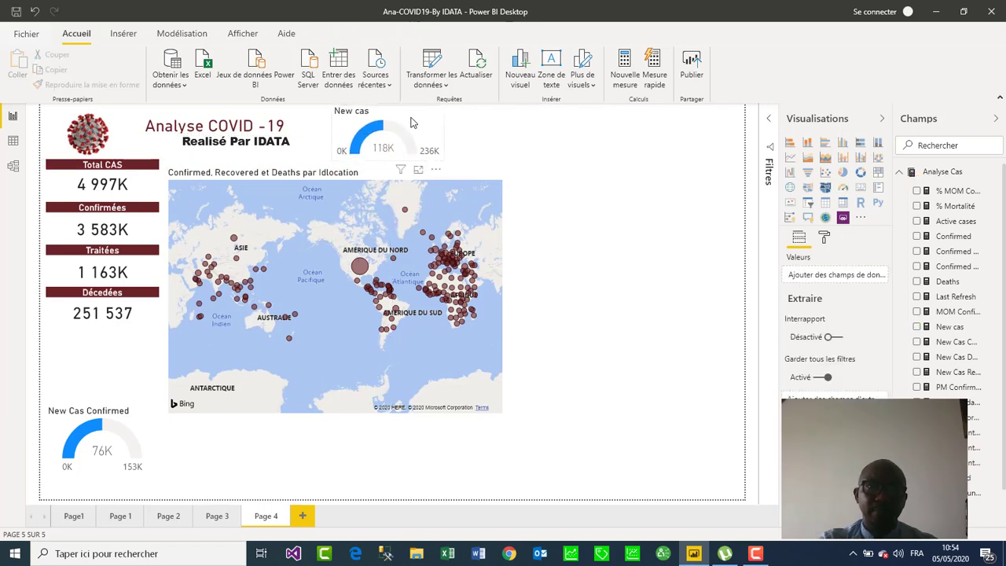
left_click_drag(438, 126, 647, 266)
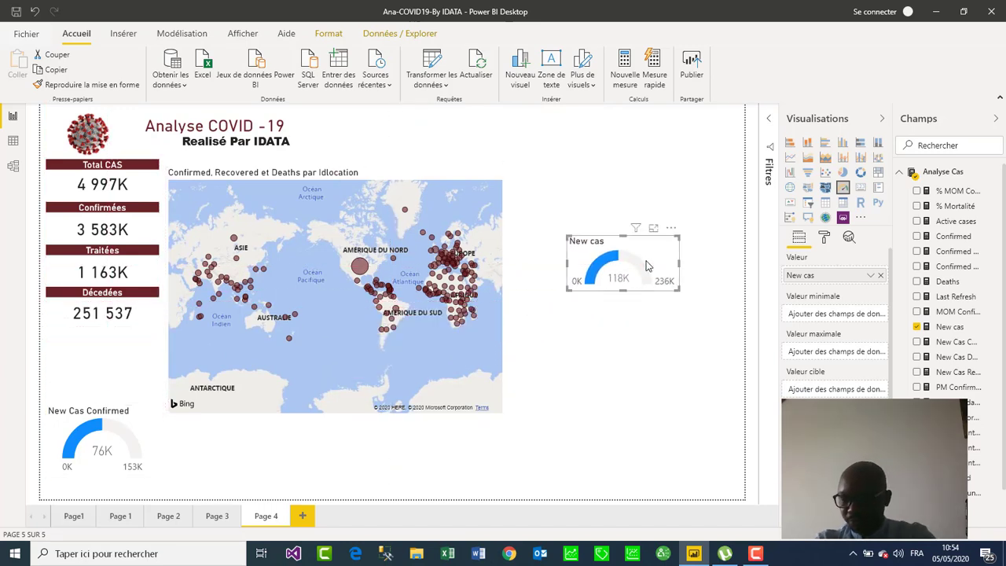
key("Delete")
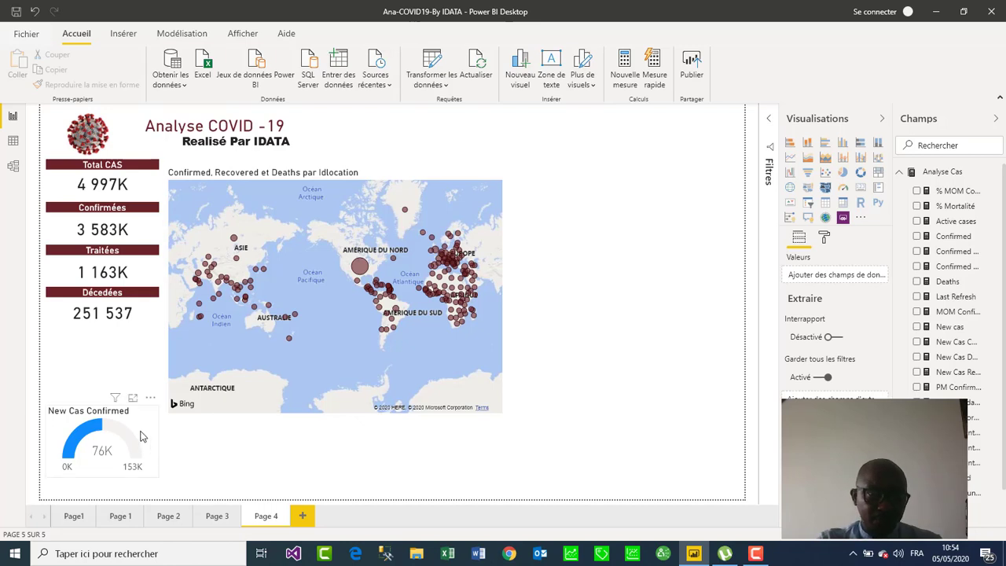
left_click_drag(144, 434, 144, 360)
left_click(548, 328)
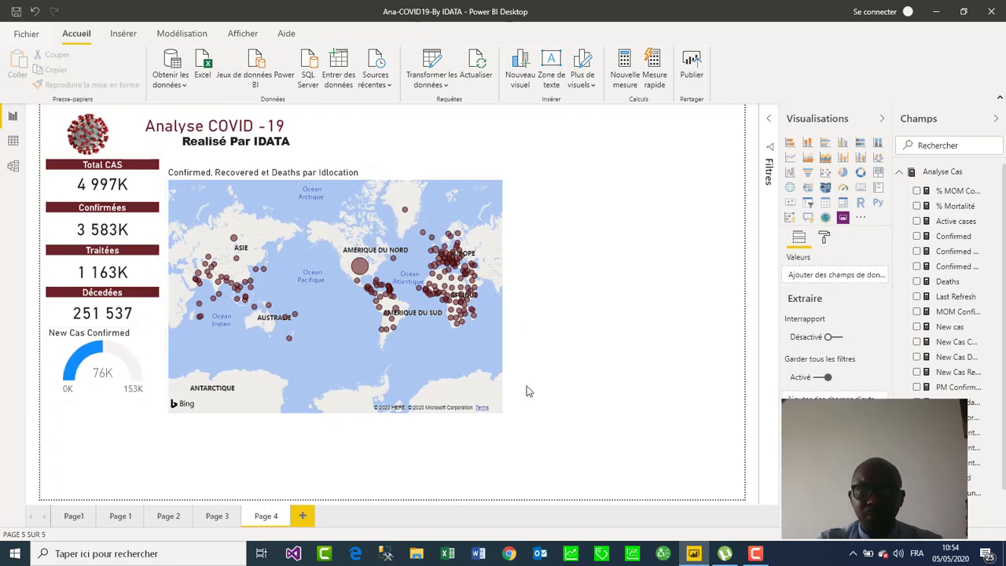
Insert a gauge beside the map with the New Cas Deaths measure as its value and shrink it to a compact size.
left_click(844, 189)
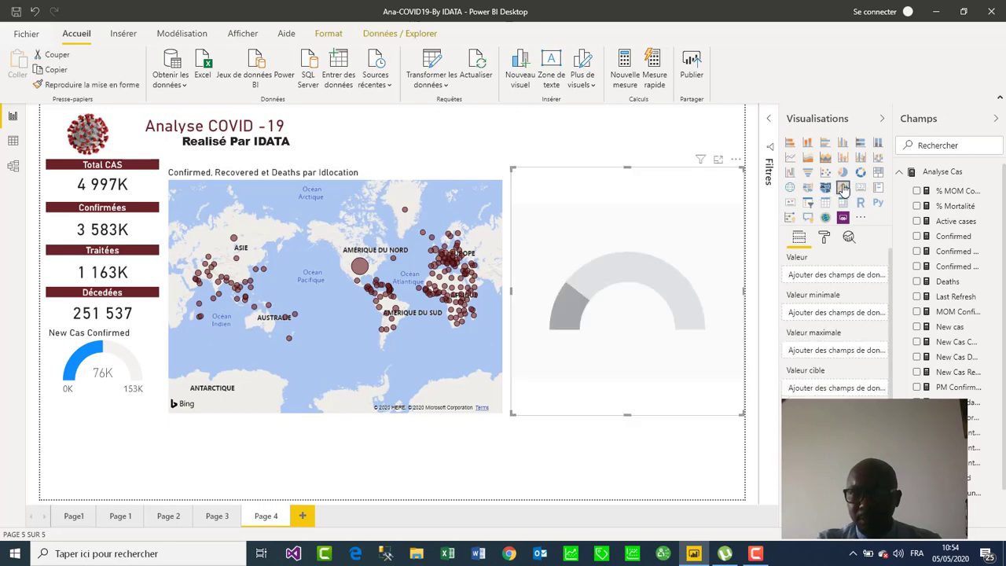
left_click(918, 358)
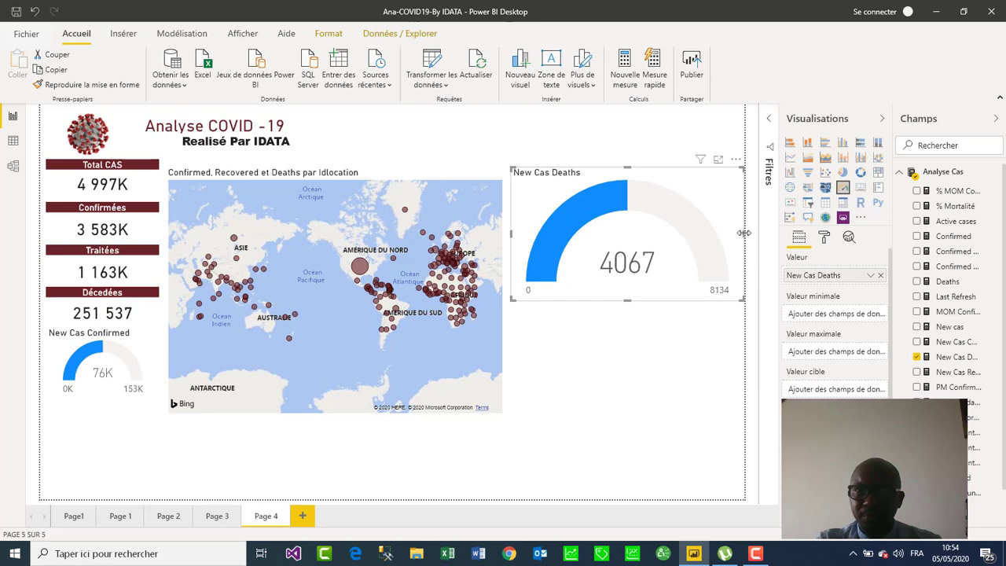
left_click_drag(744, 232, 667, 233)
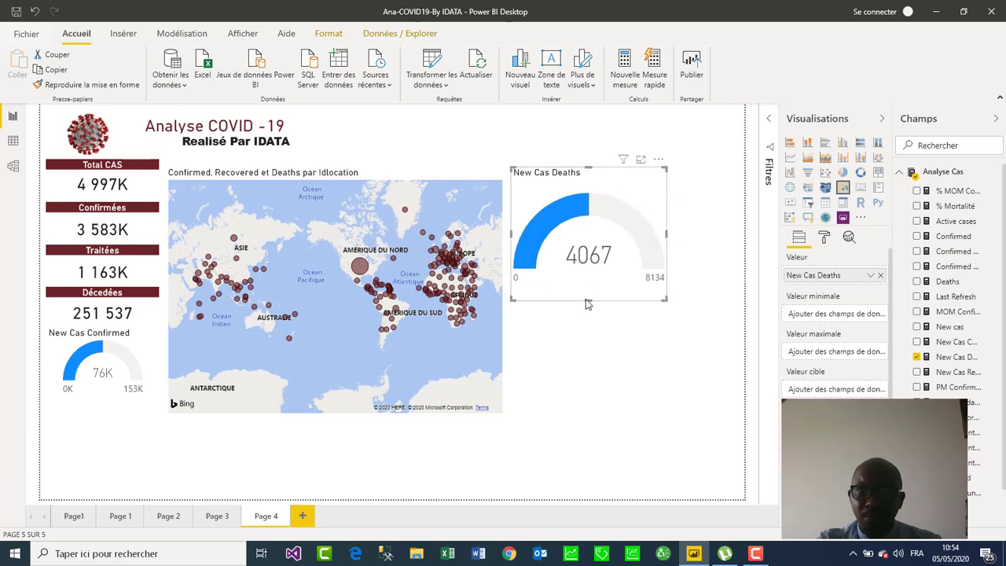
left_click_drag(587, 304, 603, 258)
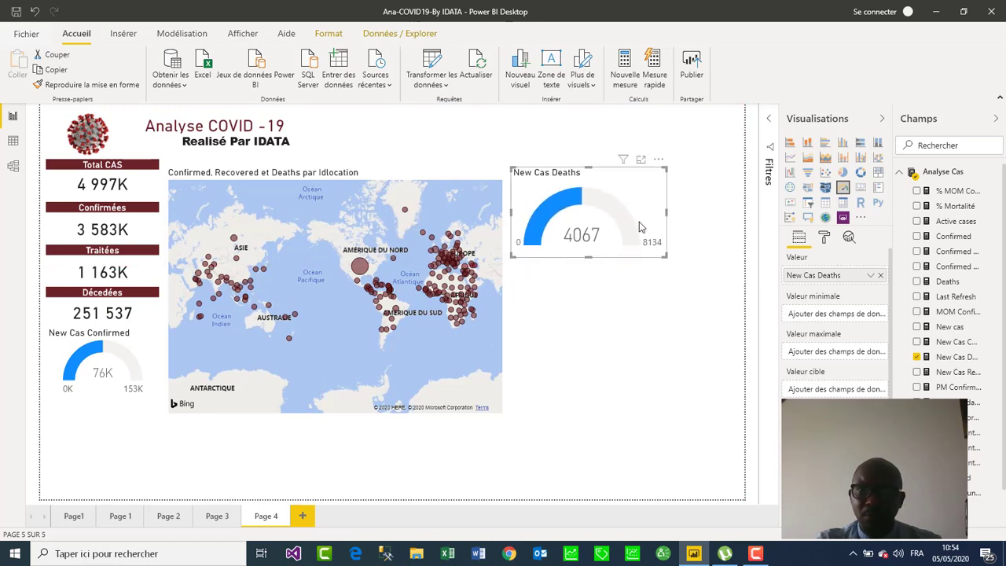
Place the New Cas Deaths gauge below the New Cas Confirmed gauge, near the page's lower edge.
left_click_drag(666, 228, 168, 462)
left_click(550, 315)
left_click(168, 464)
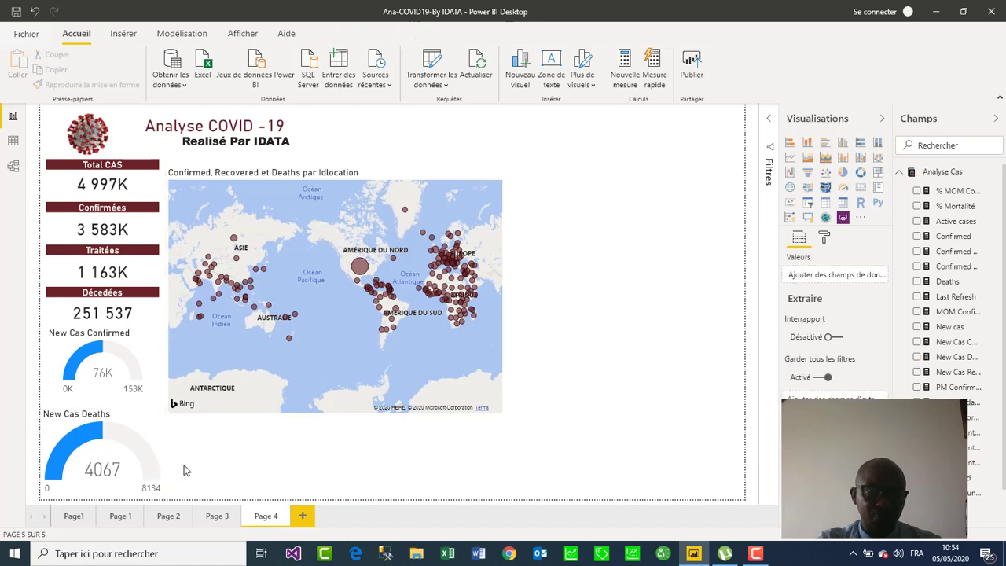
Recentre the world map's content on Asia and the Pacific and raise the visual slightly to line up with the Total CAS card.
left_click_drag(302, 383, 353, 353)
left_click_drag(394, 181, 401, 265)
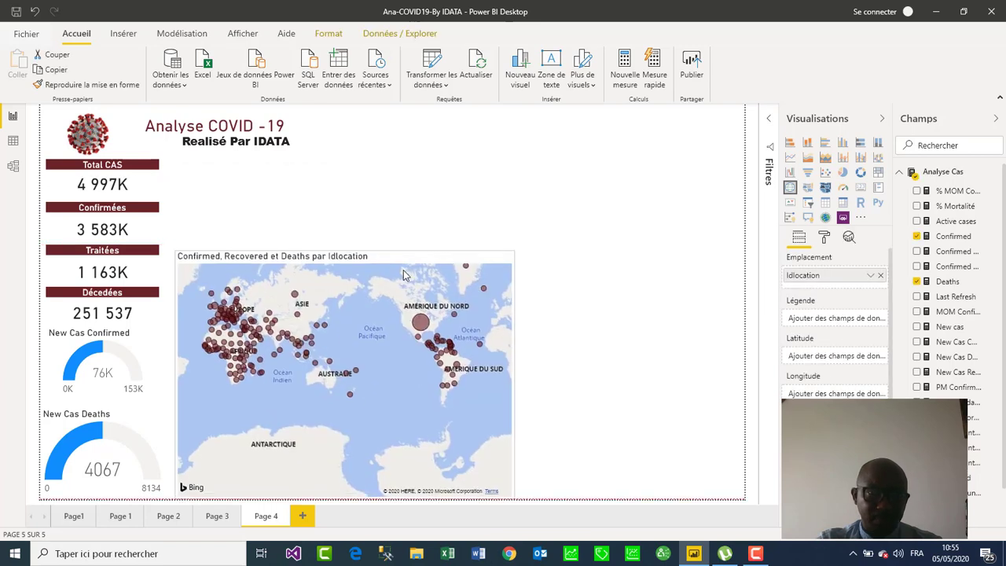
left_click(580, 252)
left_click_drag(418, 258, 408, 168)
left_click(548, 268)
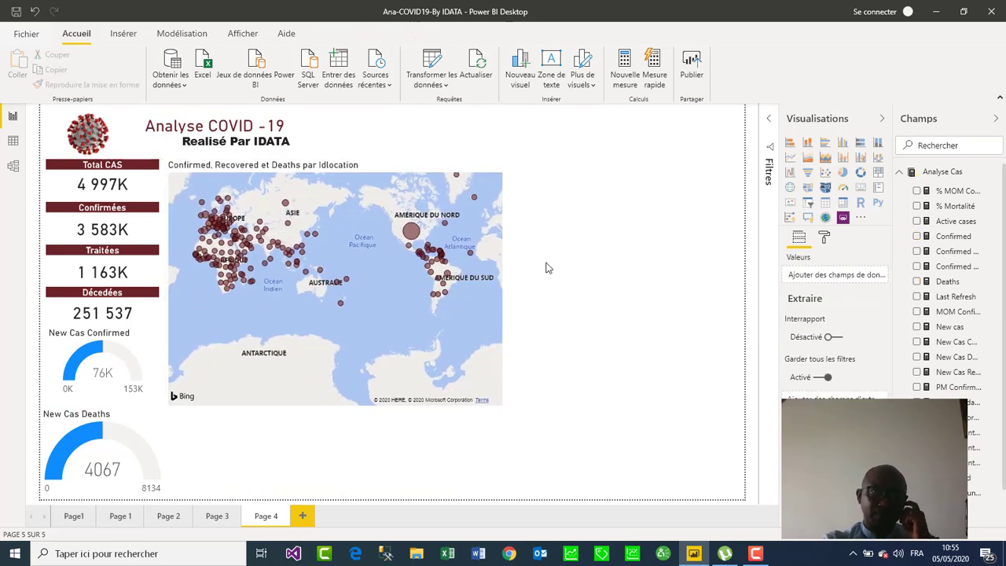
Reduce the New Cas Deaths gauge's width and height to end at the KPI cards' outer edge and clear the page's lower edge.
left_click(155, 444)
left_click_drag(161, 454, 157, 456)
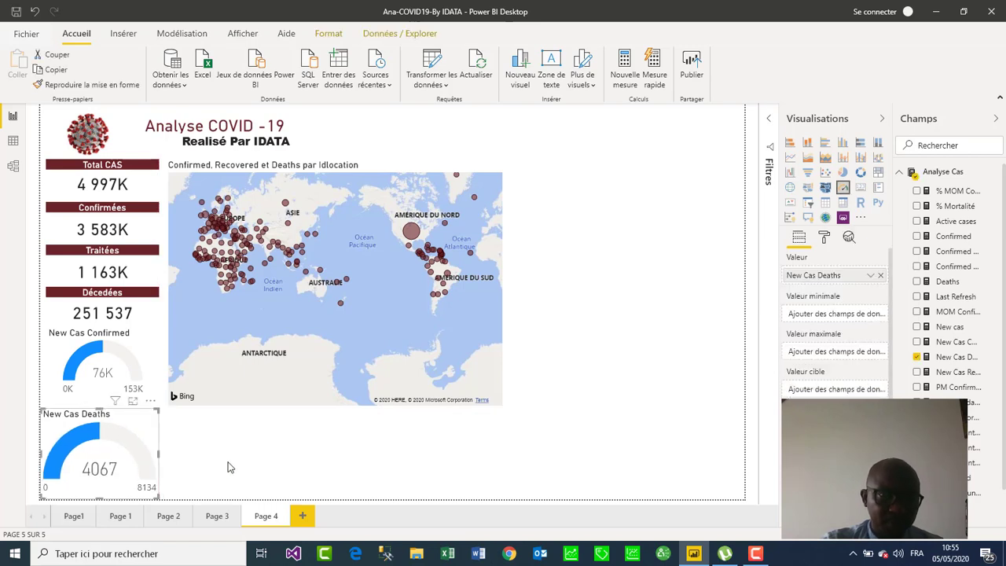
left_click_drag(99, 498, 105, 489)
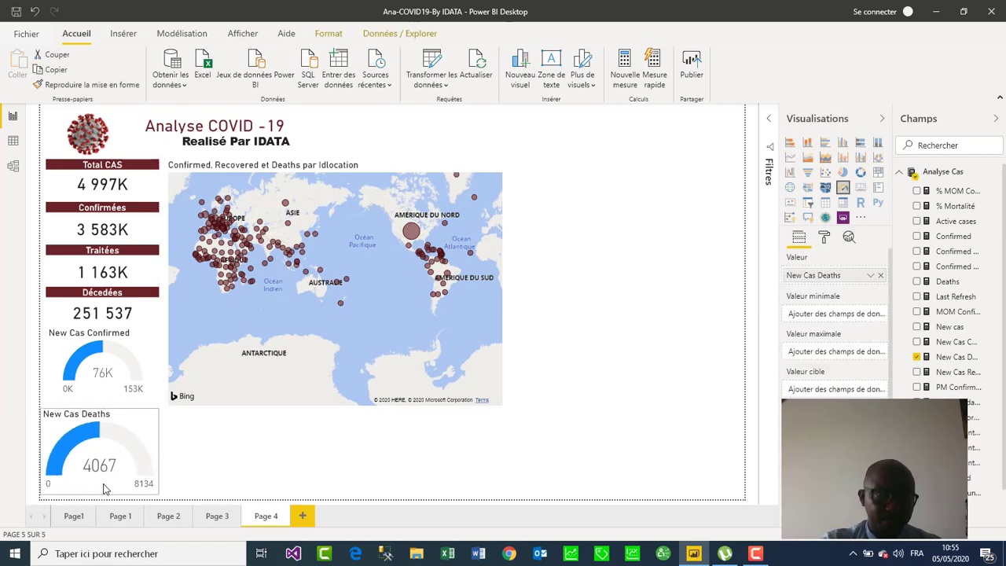
left_click(281, 462)
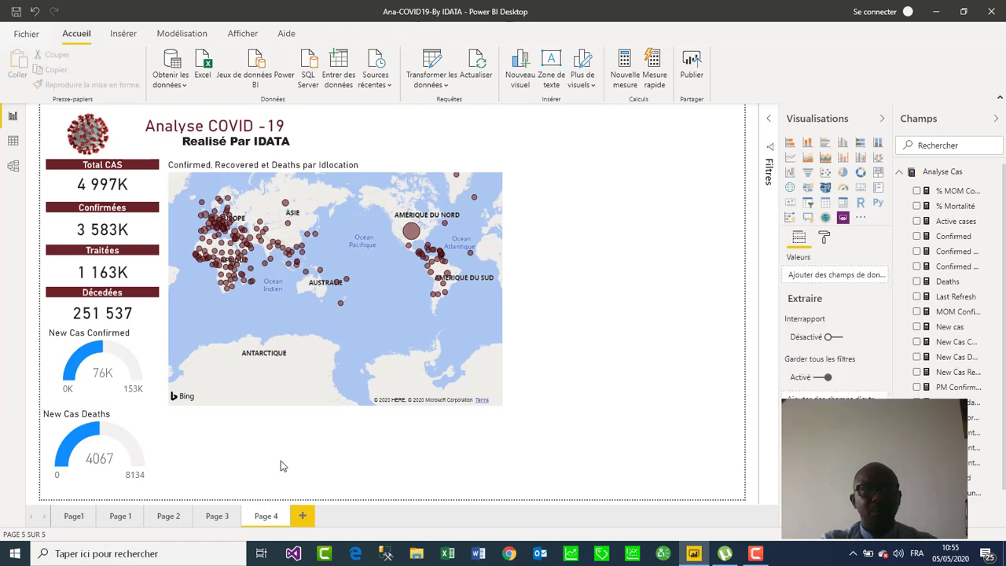
Set the New Cas Confirmed gauge's data fill colour to dark gold.
left_click(133, 338)
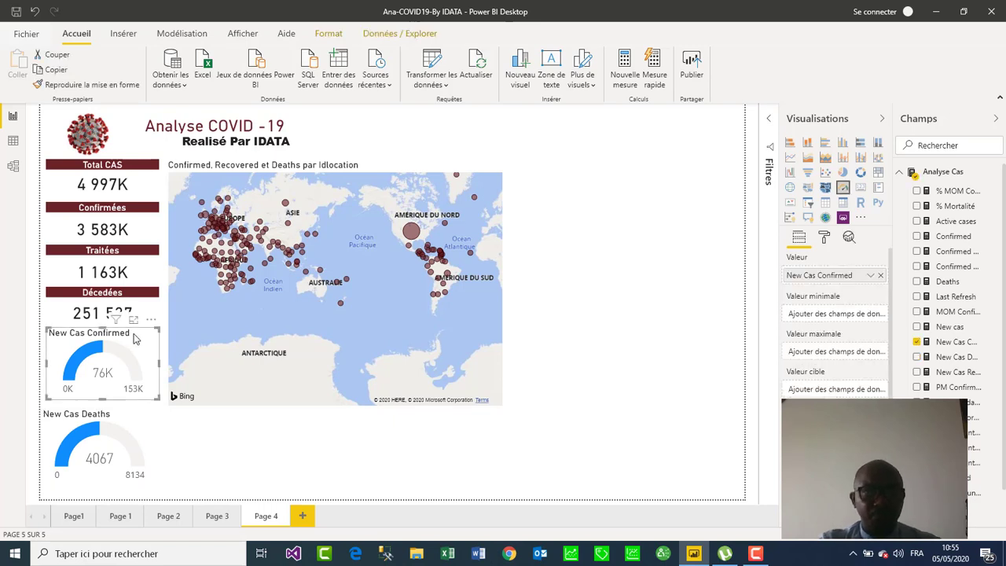
left_click(825, 240)
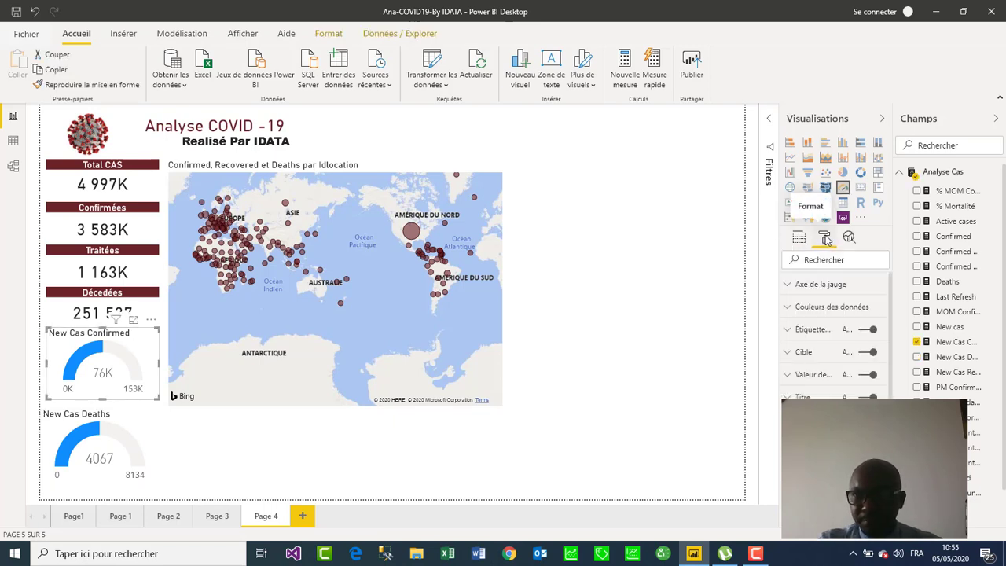
left_click(789, 307)
left_click(809, 345)
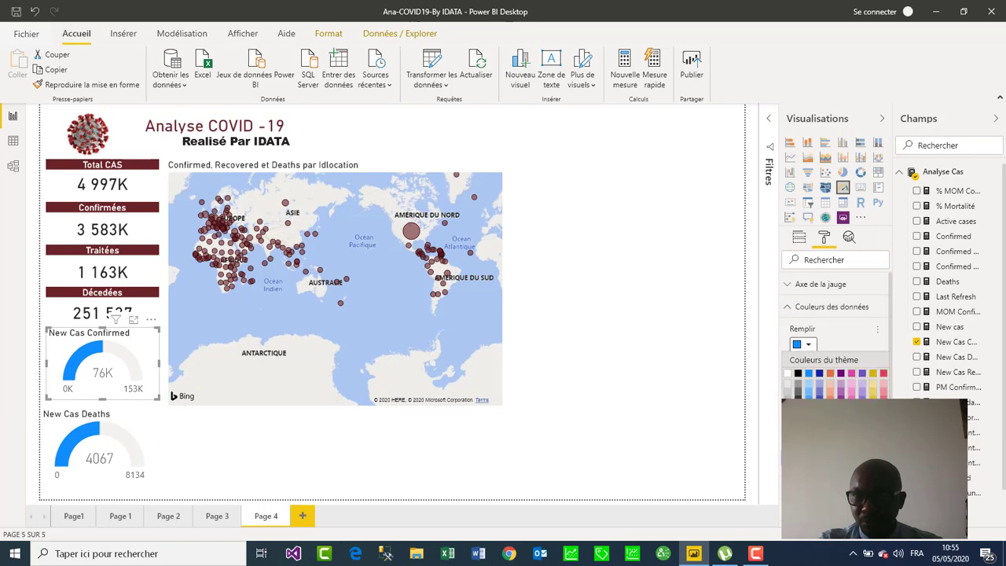
left_click(873, 393)
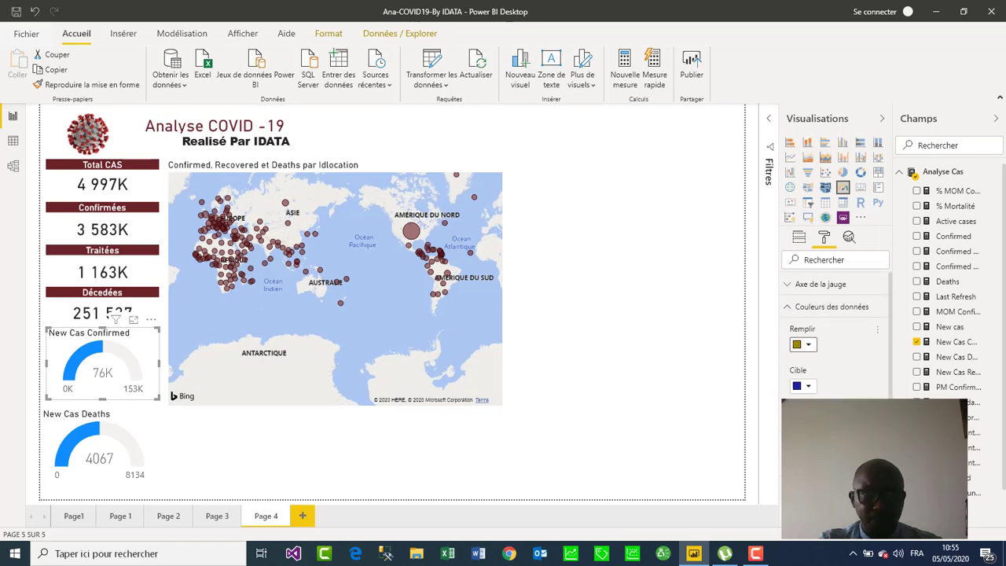
Set the New Cas Deaths gauge's data fill colour to dark red.
left_click(137, 433)
left_click(809, 347)
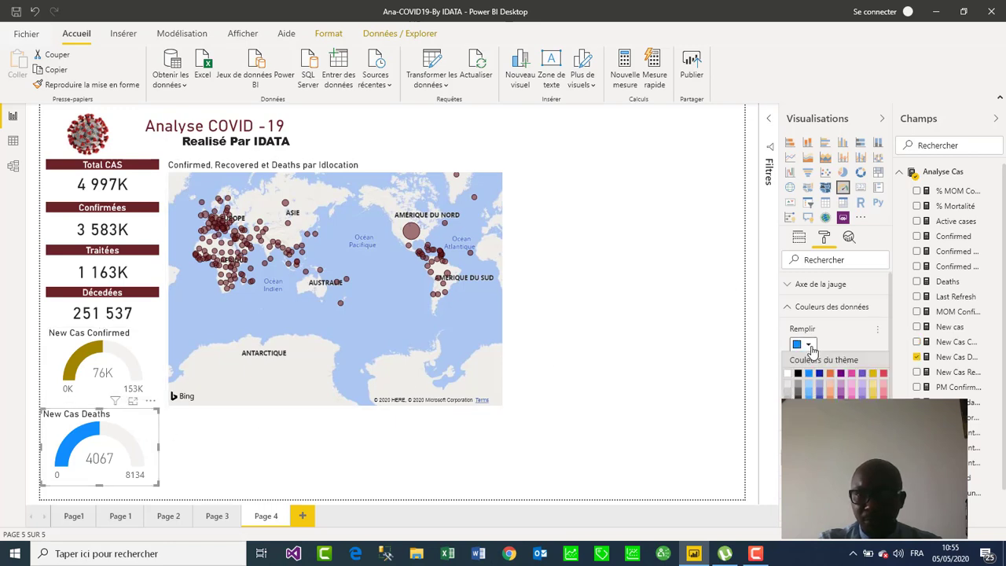
left_click(884, 393)
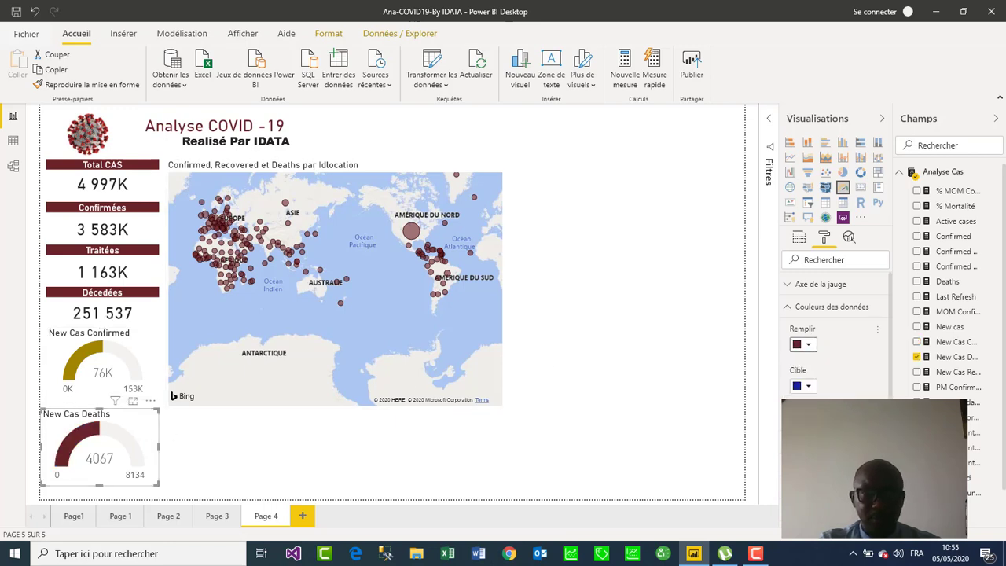
left_click(691, 410)
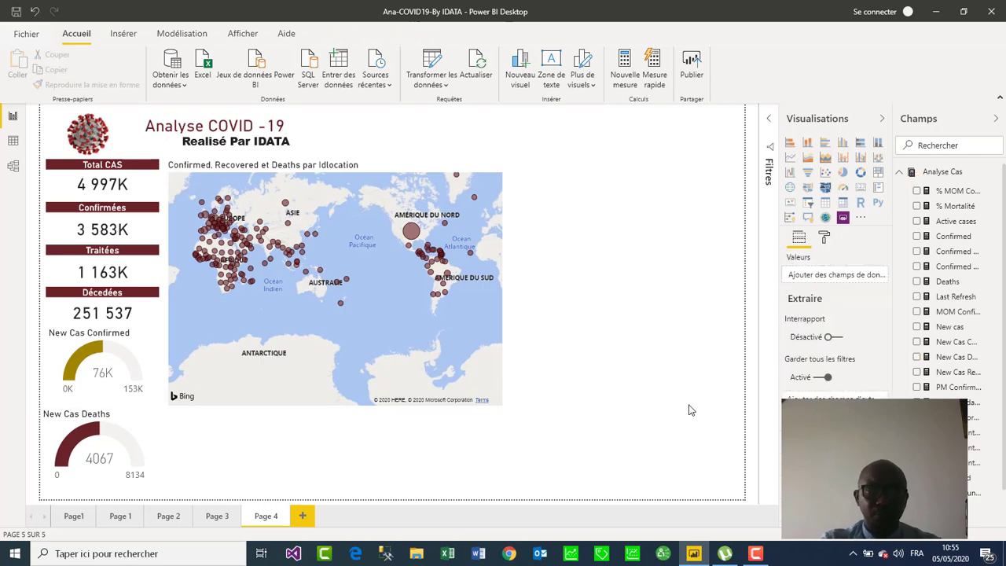
Add a line chart with Tbfaitconfirmed's Date on the axis and the Confirmed measure as values.
left_click(791, 158)
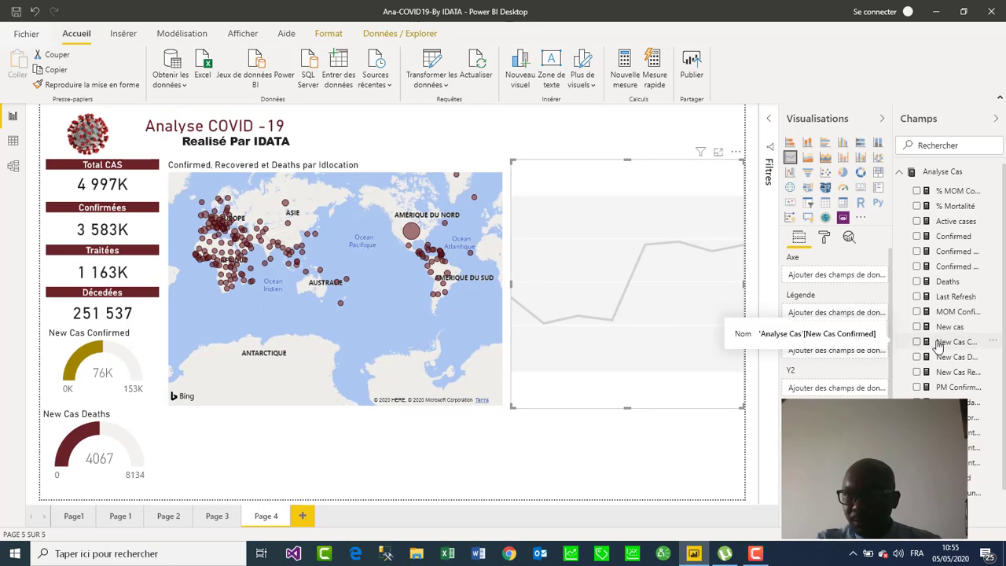
left_click(901, 173)
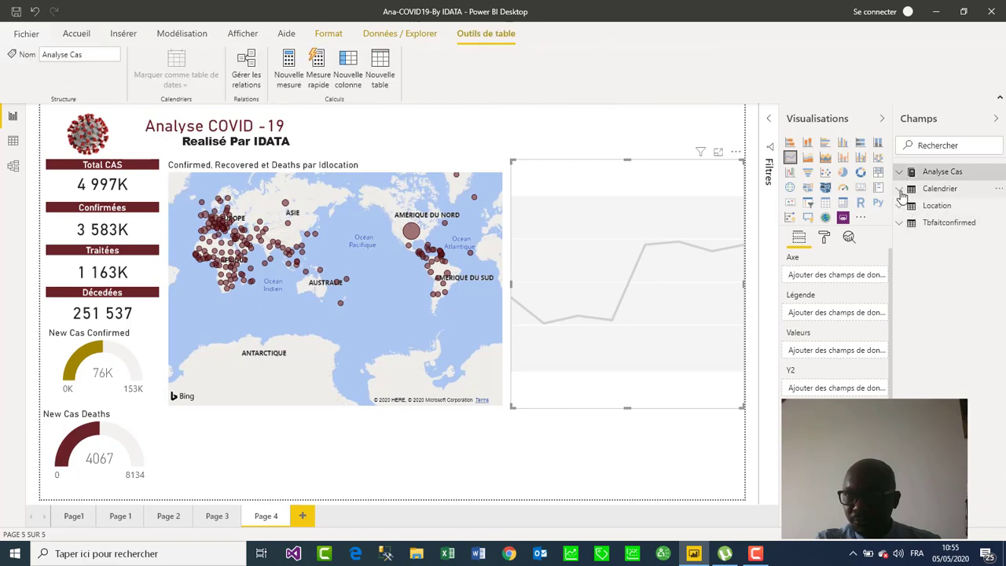
left_click(901, 190)
left_click(901, 190)
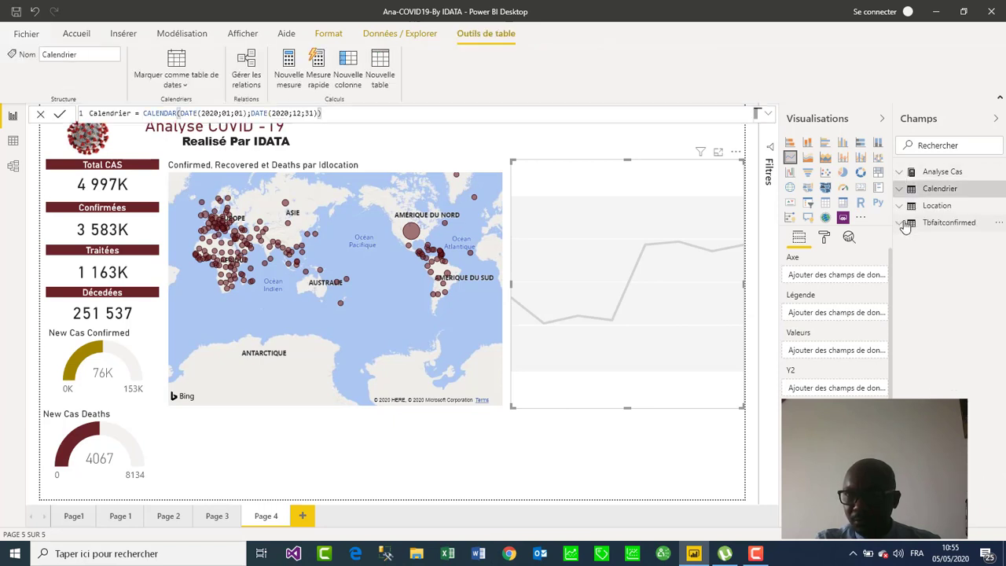
left_click(901, 224)
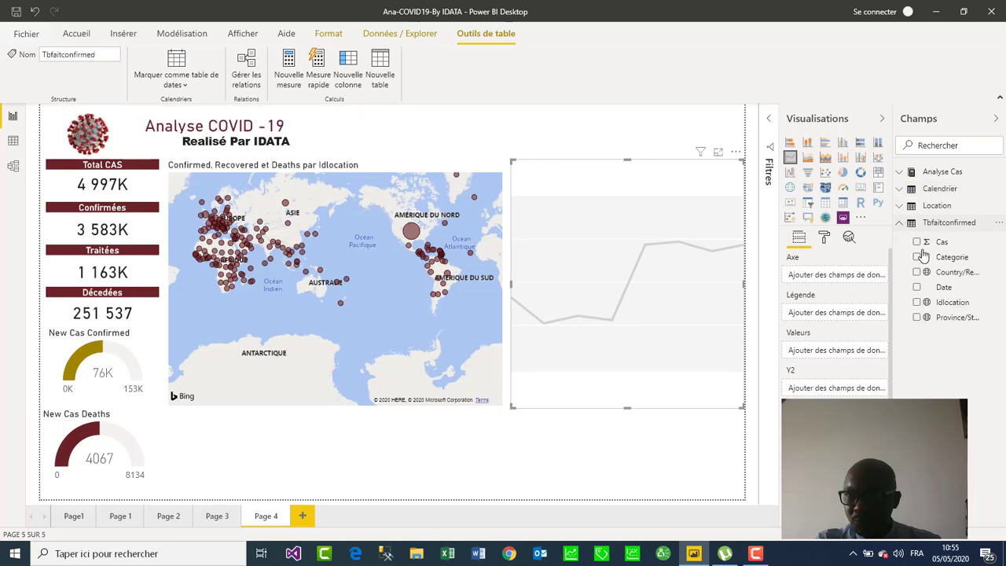
left_click(918, 288)
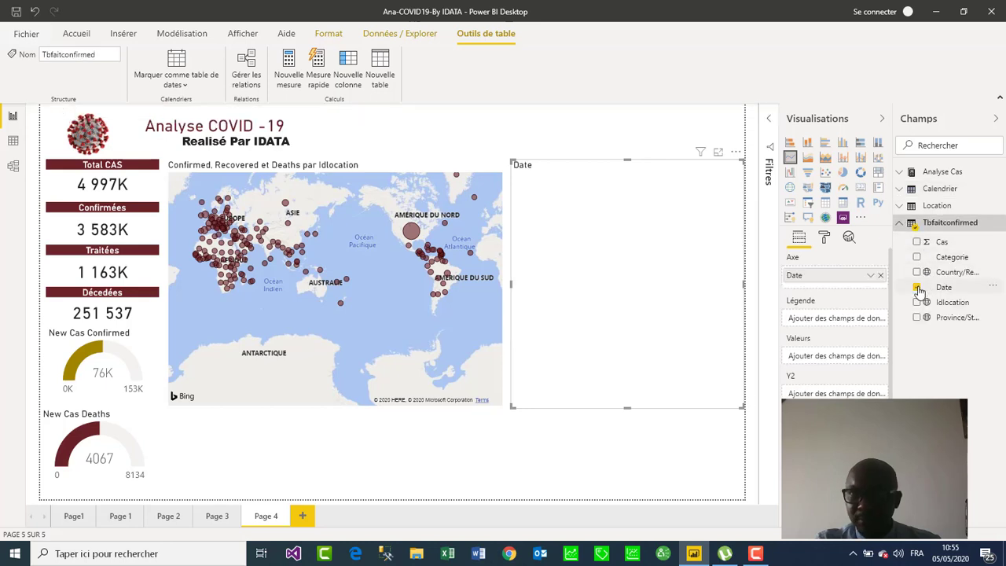
left_click(900, 205)
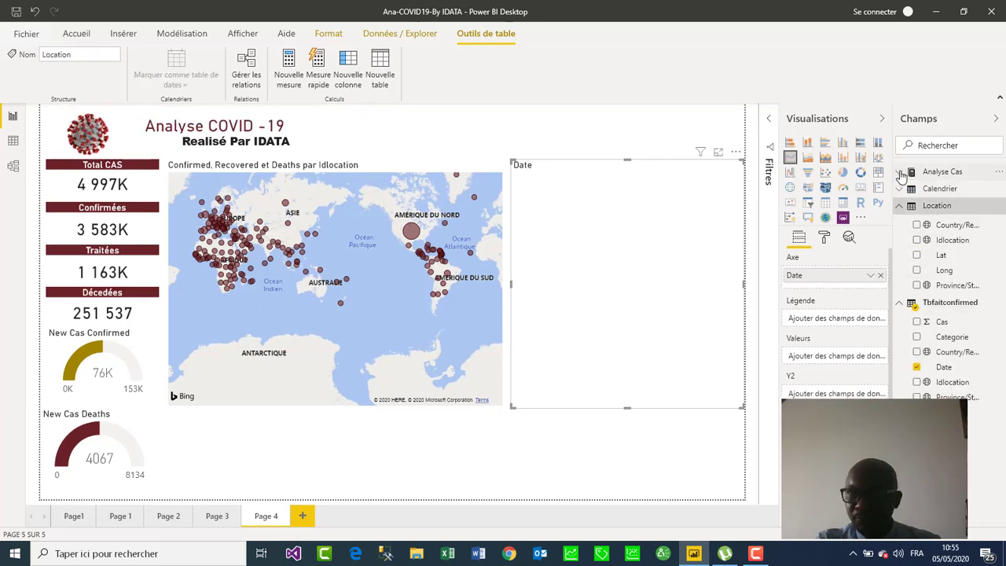
left_click(901, 171)
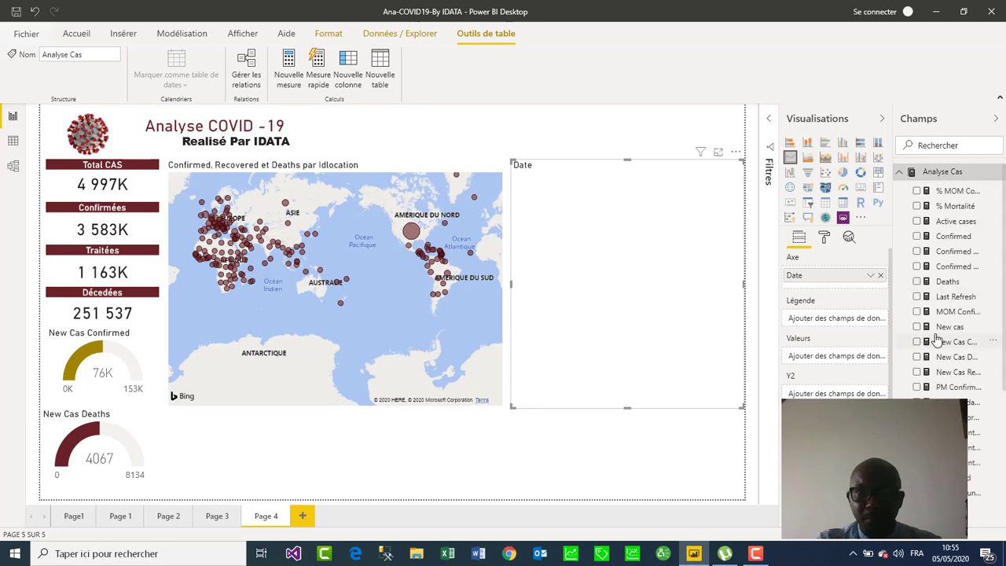
left_click(918, 237)
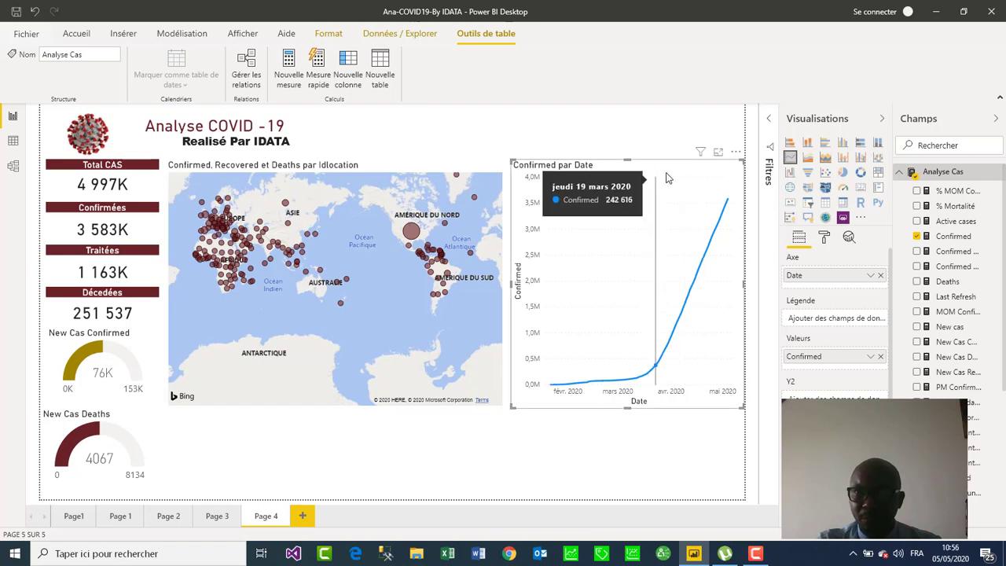
Try the clustered bar and clustered column types on the Confirmed par Date chart, shrink it slightly and return it to a line chart.
left_click(826, 144)
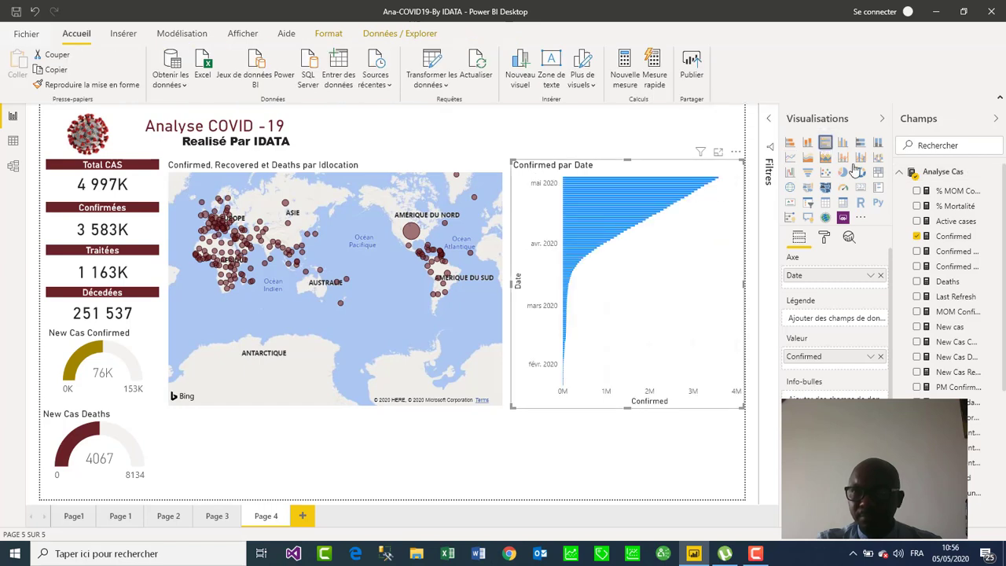
left_click(844, 145)
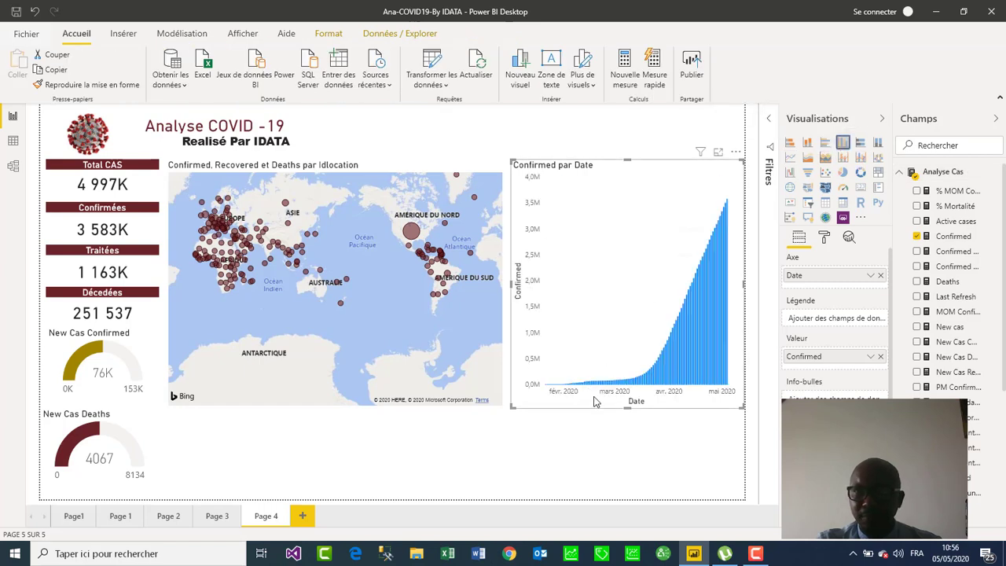
left_click_drag(738, 411, 729, 350)
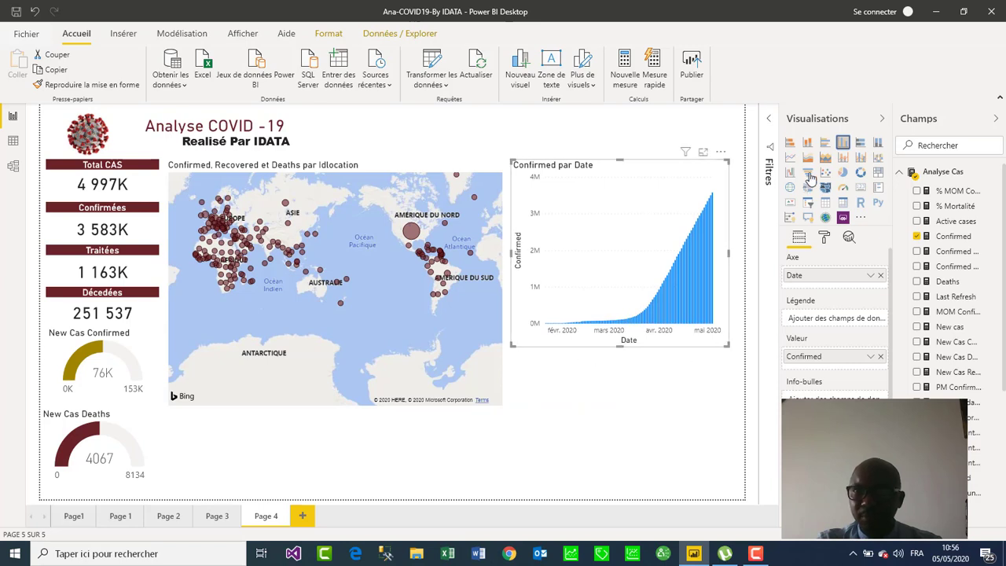
left_click(790, 157)
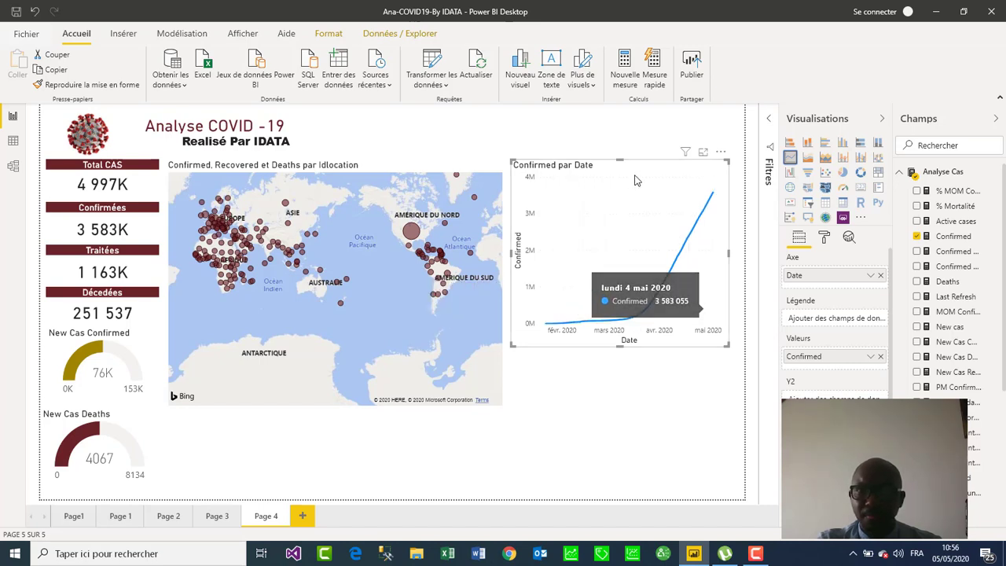
Reduce the Confirmed par Date line chart's width and height to a small visual that fits the space below the map.
left_click_drag(620, 162, 621, 175)
left_click_drag(728, 262, 677, 266)
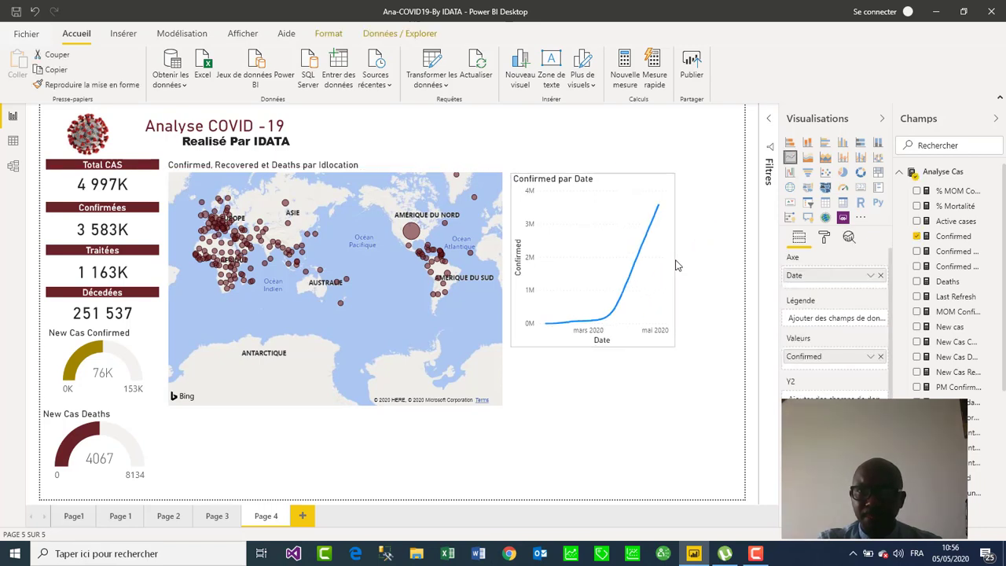
left_click(594, 351)
left_click(590, 350)
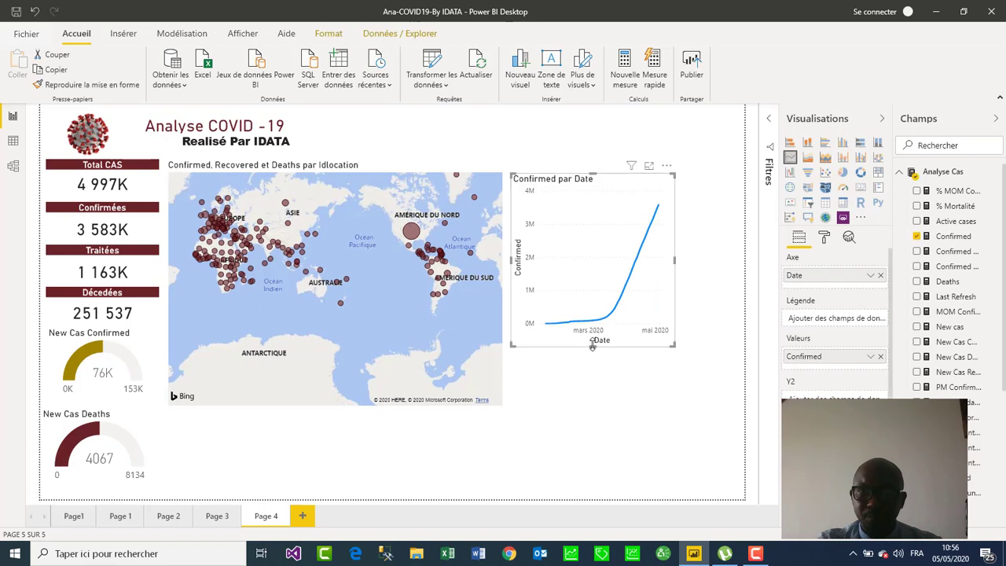
left_click_drag(593, 352, 597, 281)
Place the Confirmed par Date chart directly below the map, trim its upper edge to clear the map and align it with the map's outer edge.
left_click_drag(629, 203, 278, 438)
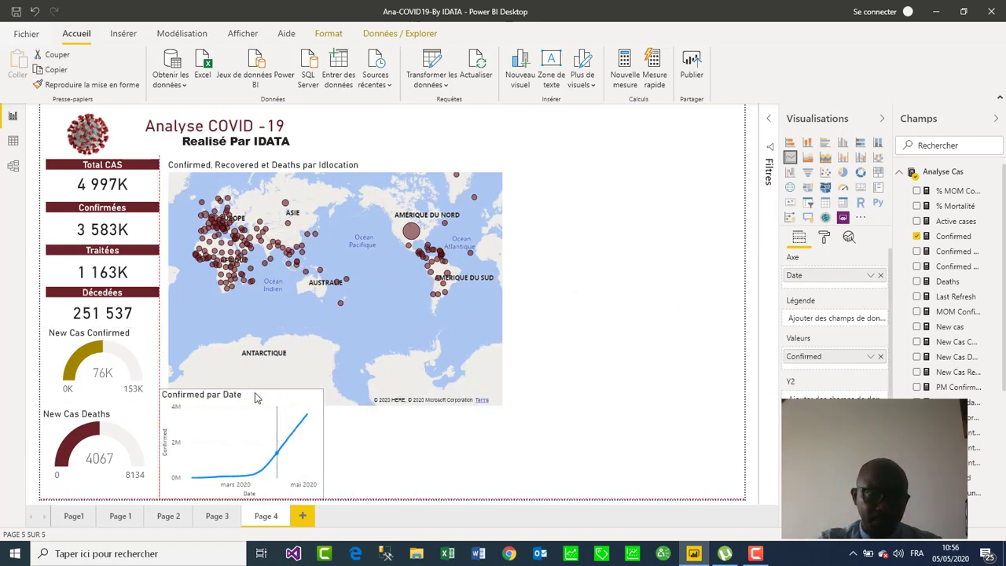
left_click_drag(248, 397, 245, 413)
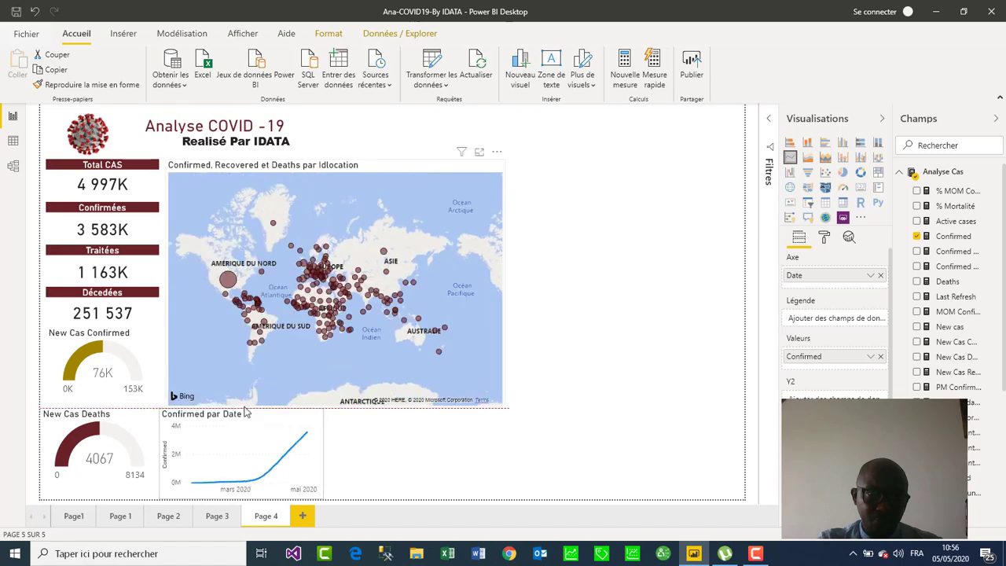
key("Escape")
left_click_drag(264, 429, 263, 429)
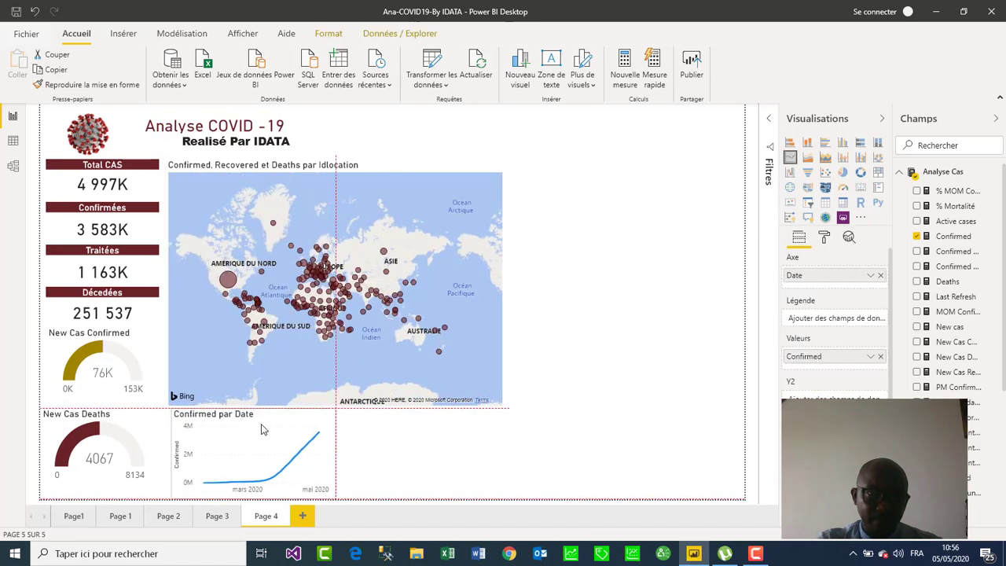
key("Left")
key("Left")
key("Left")
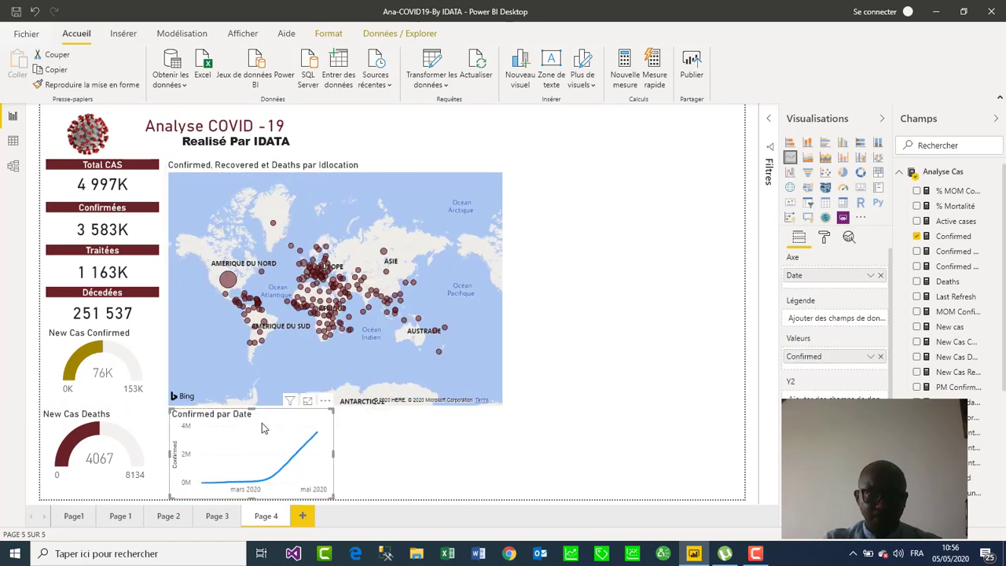
Add a second line chart with Tbfaitconfirmed's Date on the axis and the Deaths measure as values.
left_click(418, 453)
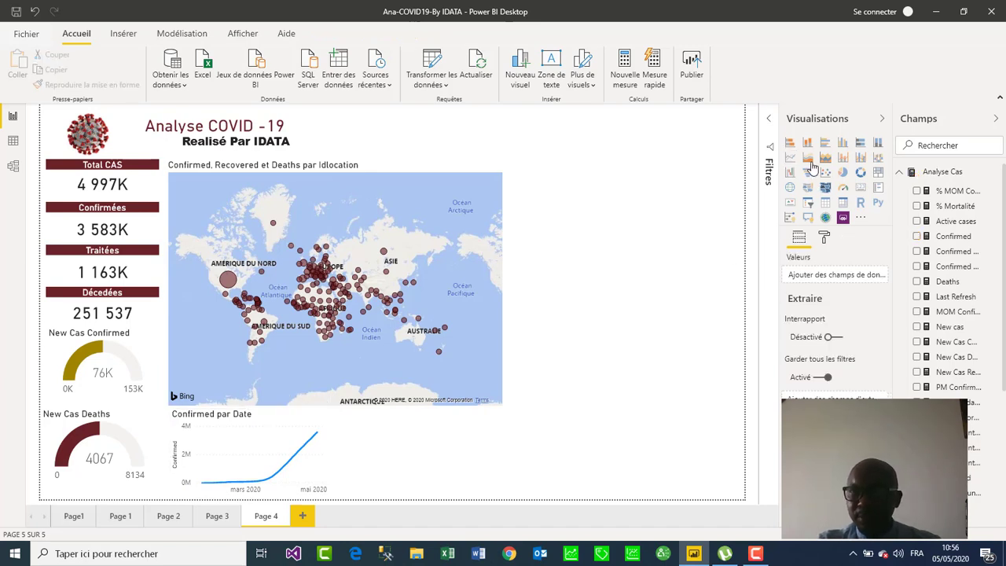
left_click(791, 158)
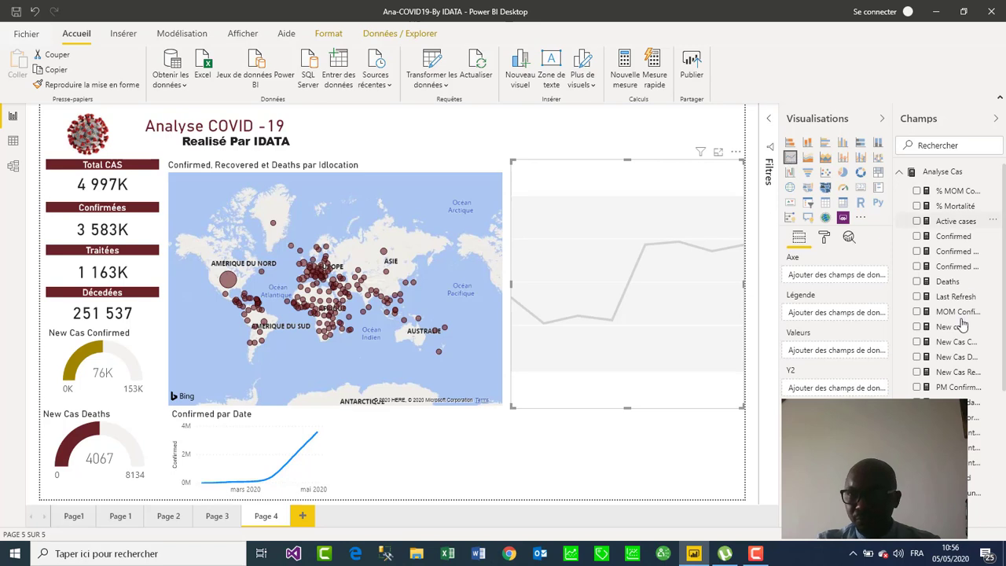
left_click(902, 174)
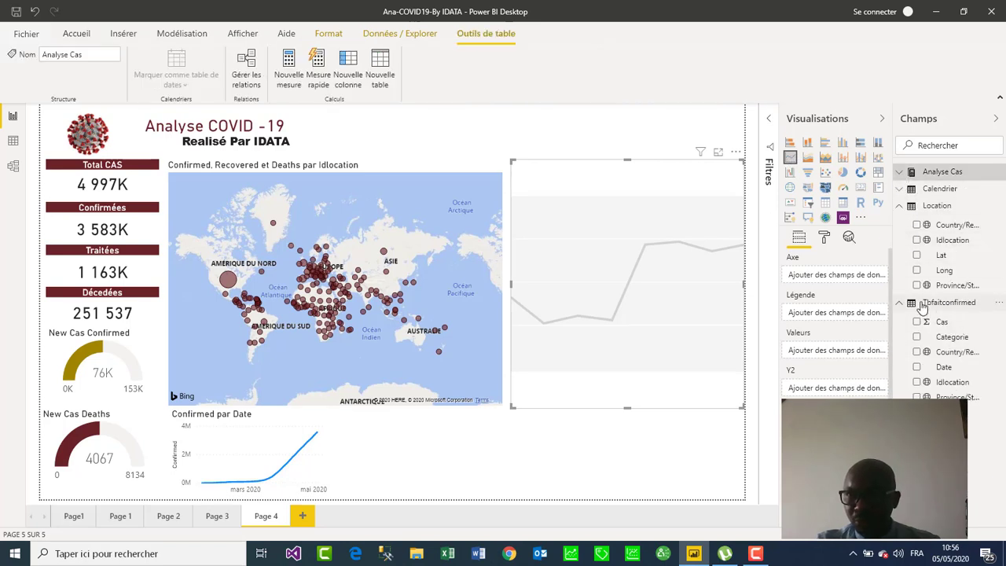
left_click(917, 367)
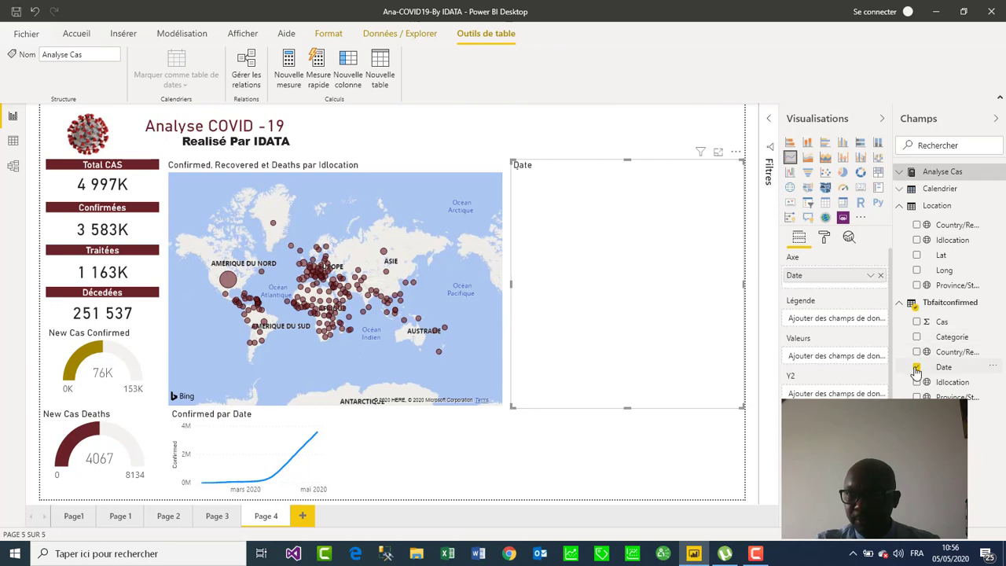
left_click(900, 206)
left_click(901, 172)
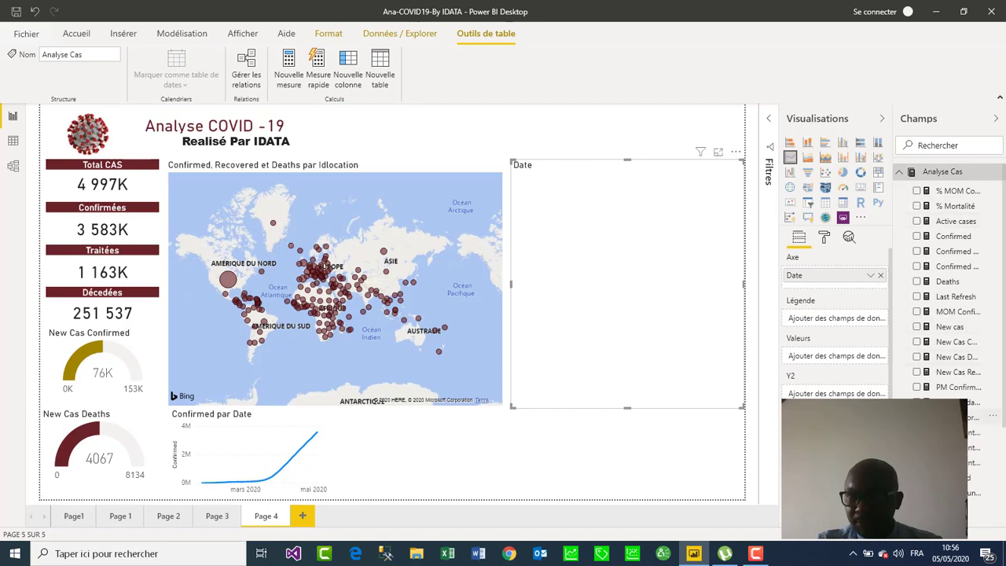
left_click(916, 281)
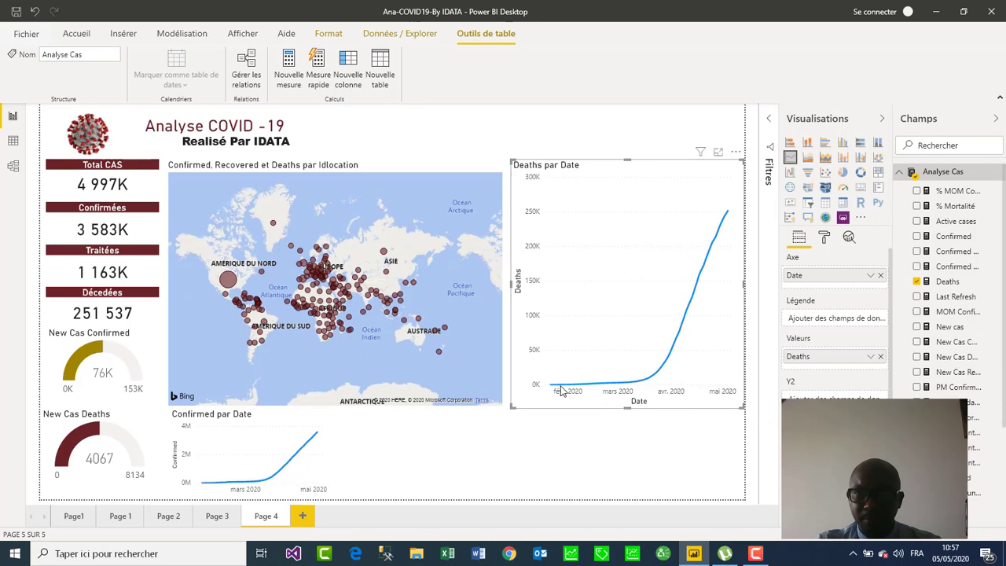
Shrink the Deaths par Date chart and place it below the map, directly beside the Confirmed par Date chart.
left_click_drag(627, 407, 650, 316)
mouse_move(552, 292)
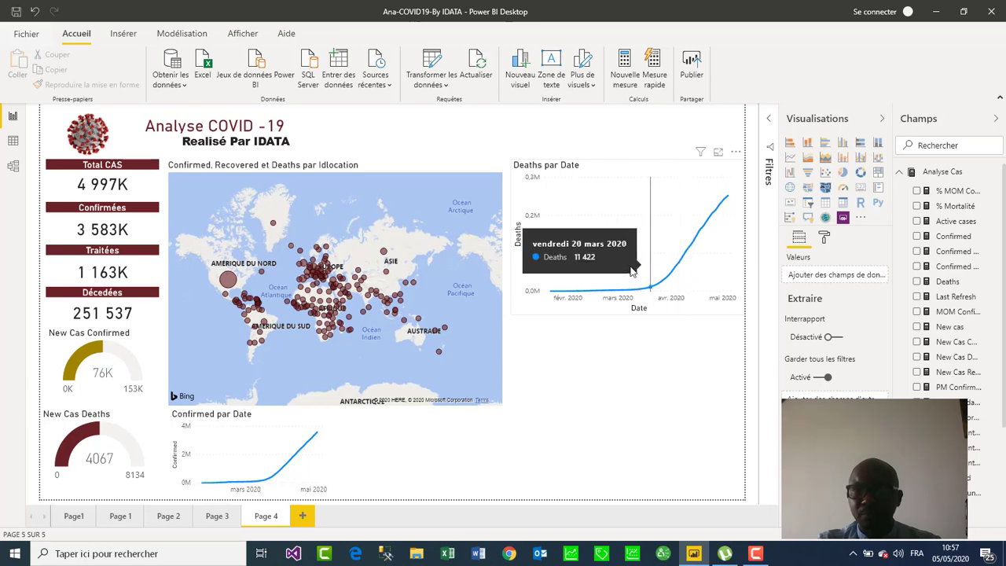
left_click(656, 175)
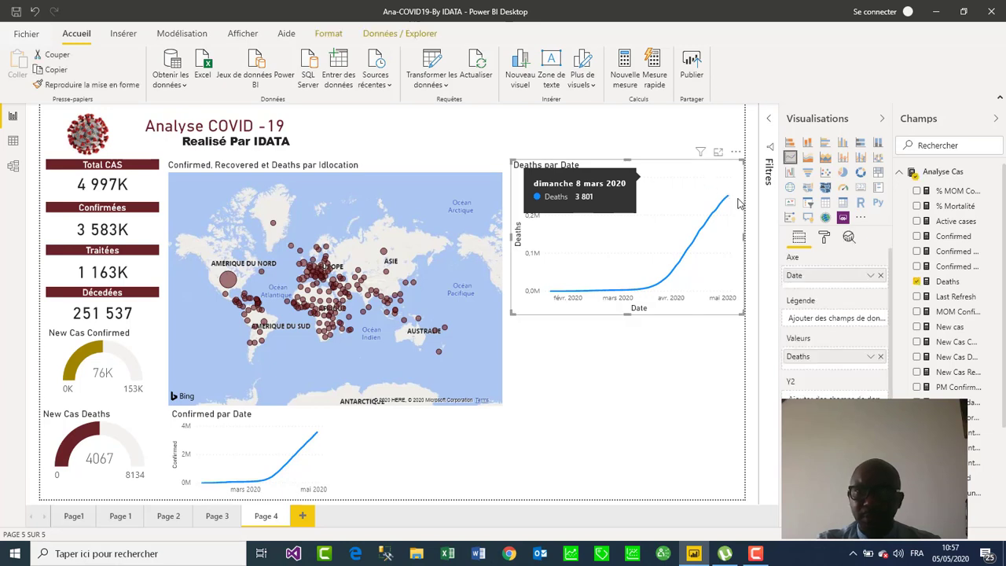
left_click_drag(672, 230, 430, 456)
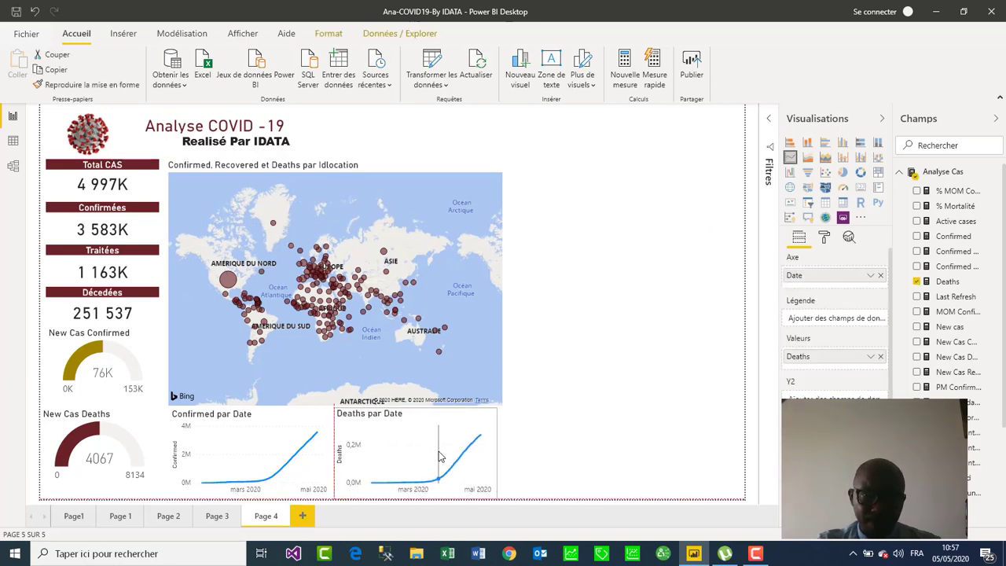
left_click_drag(415, 408, 420, 416)
left_click(624, 433)
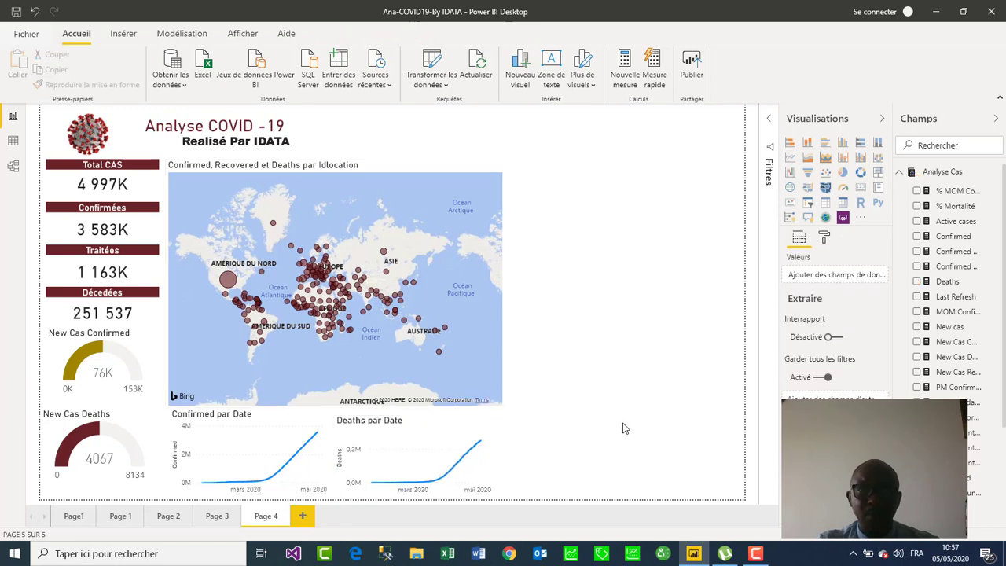
Convert the Deaths par Date chart to an area chart and the Confirmed par Date chart to a stacked area chart.
left_click(443, 431)
left_click(809, 158)
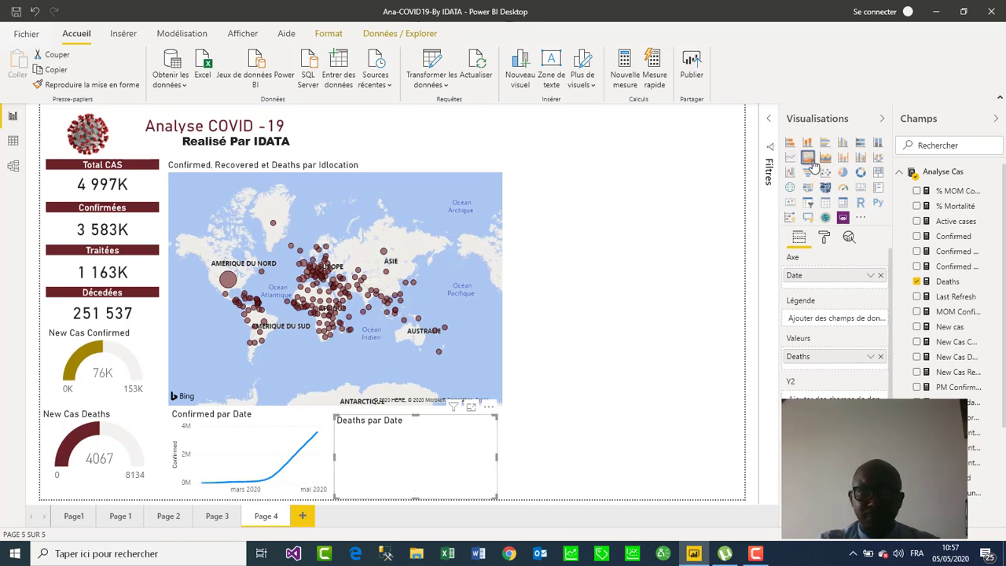
left_click(295, 437)
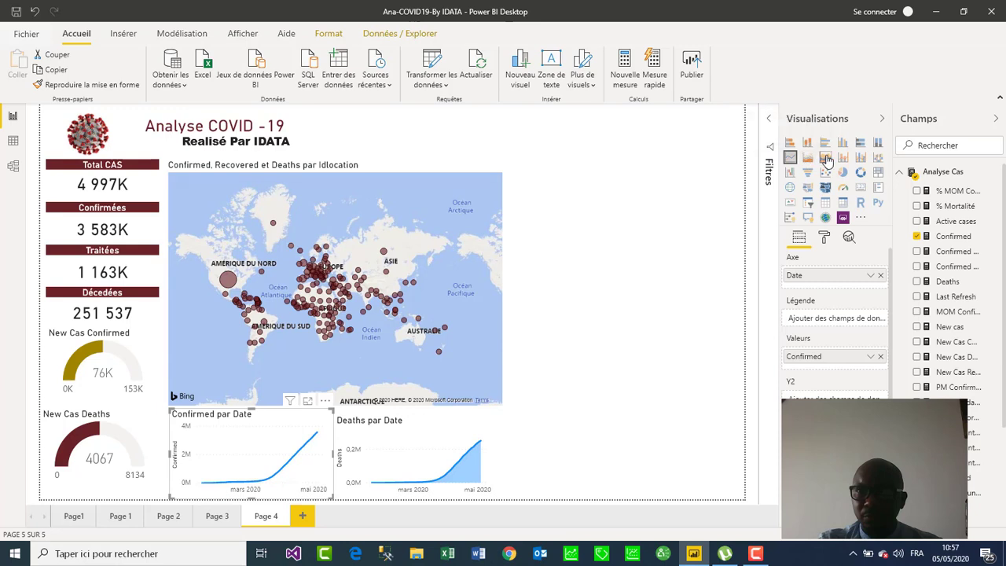
left_click(827, 158)
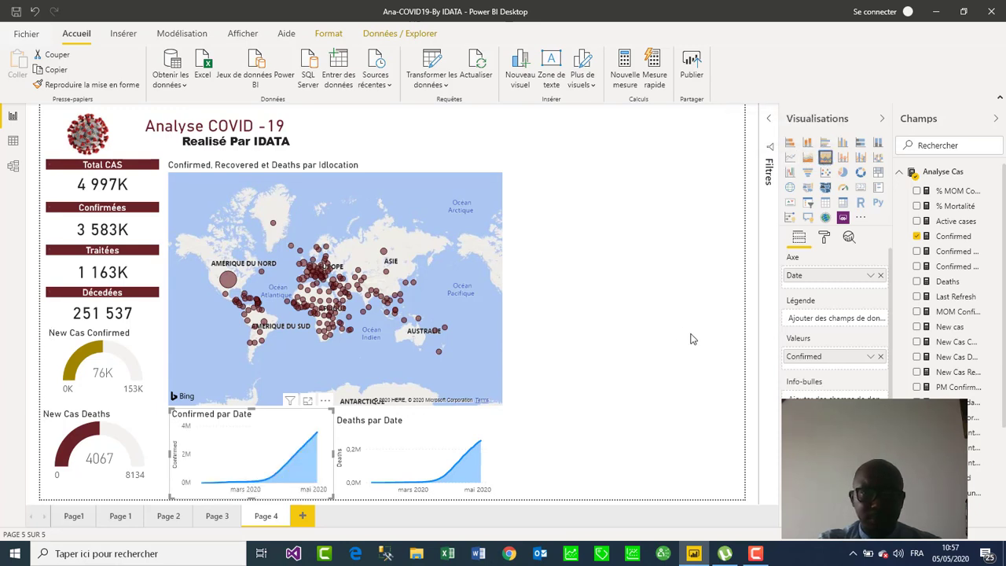
left_click(621, 396)
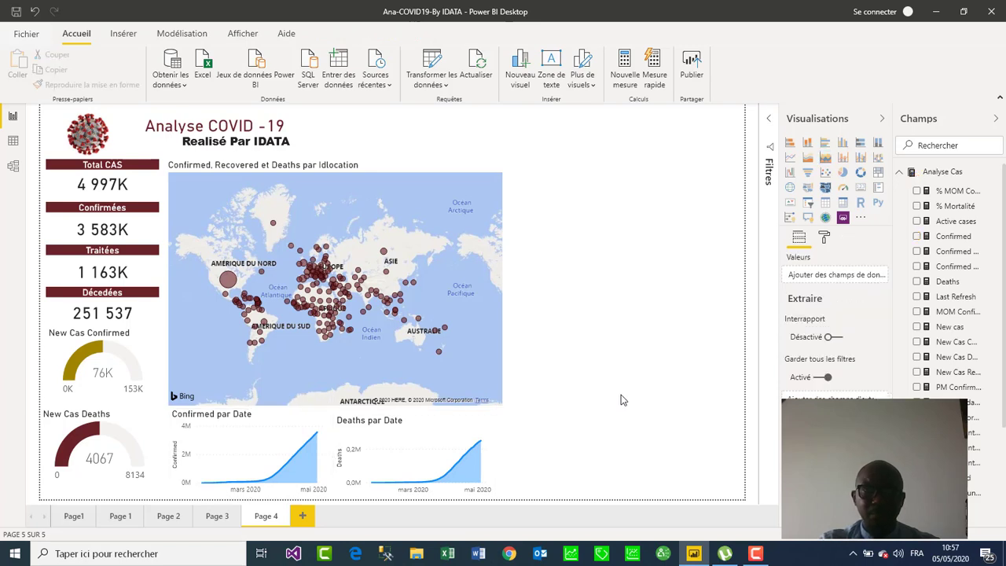
Add a slicer on Tbfaitconfirmed's Country/Region beside the map, narrow it and lower its upper edge to line up with the map.
mouse_move(244, 476)
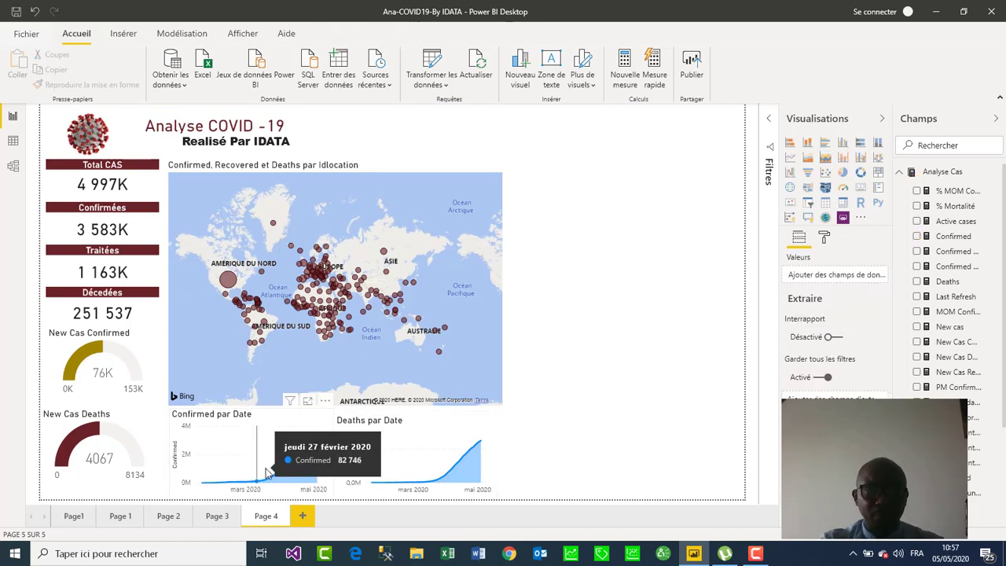
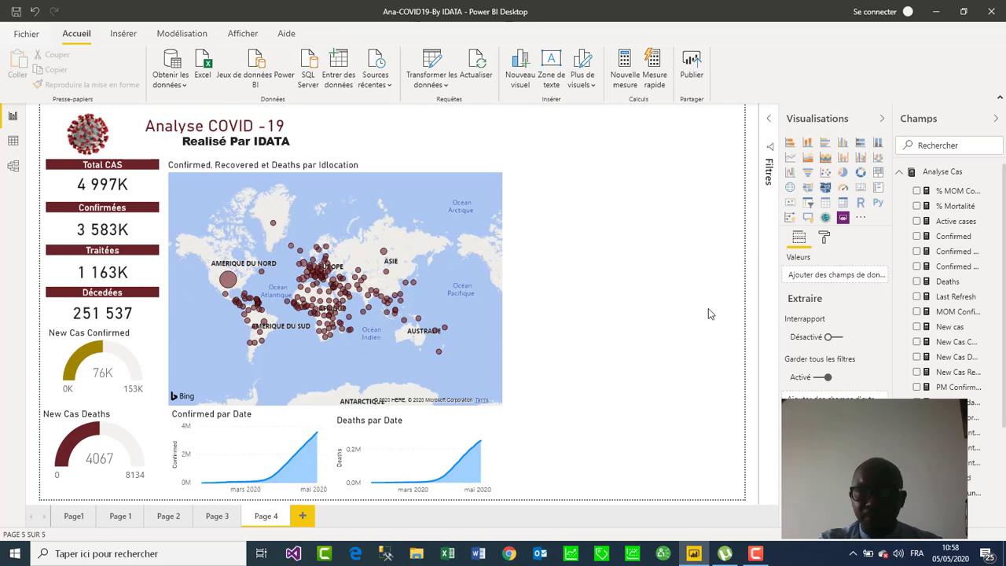
left_click(809, 203)
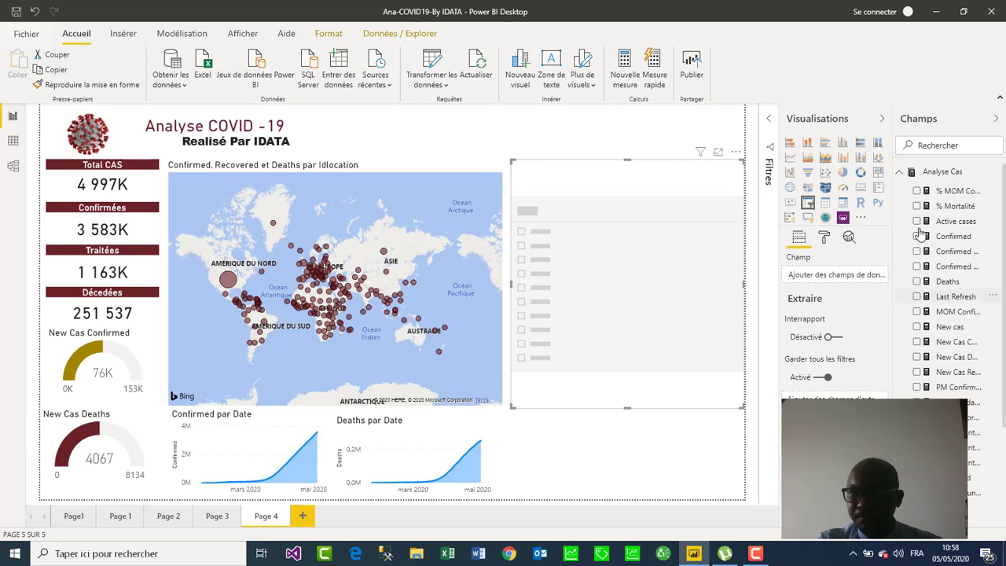
left_click(900, 172)
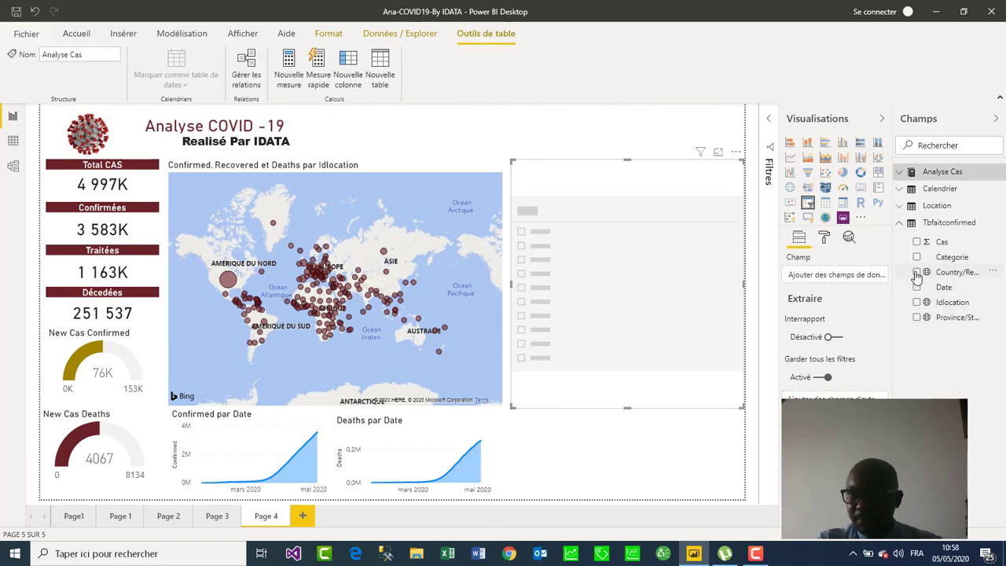
left_click(916, 272)
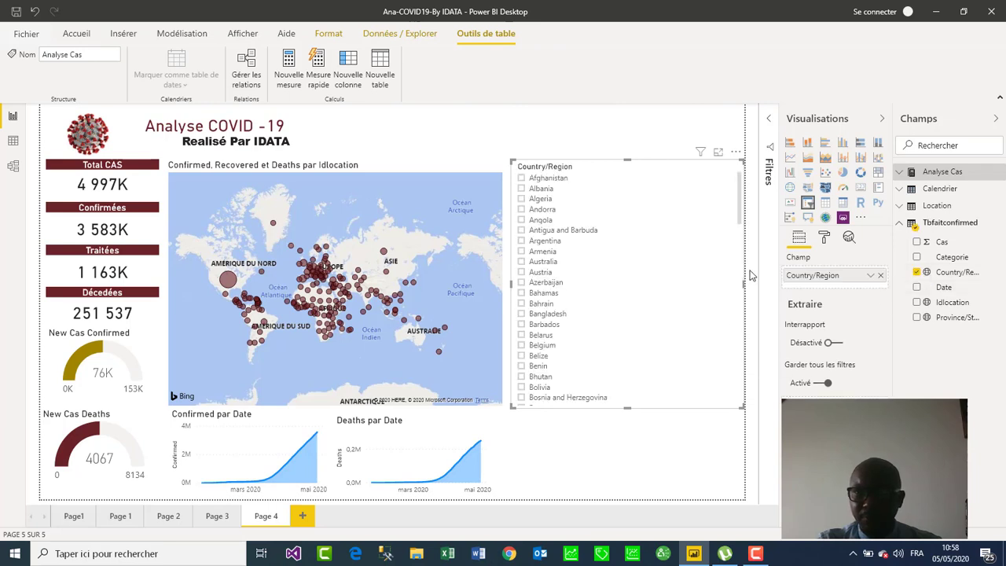
left_click_drag(744, 283, 685, 284)
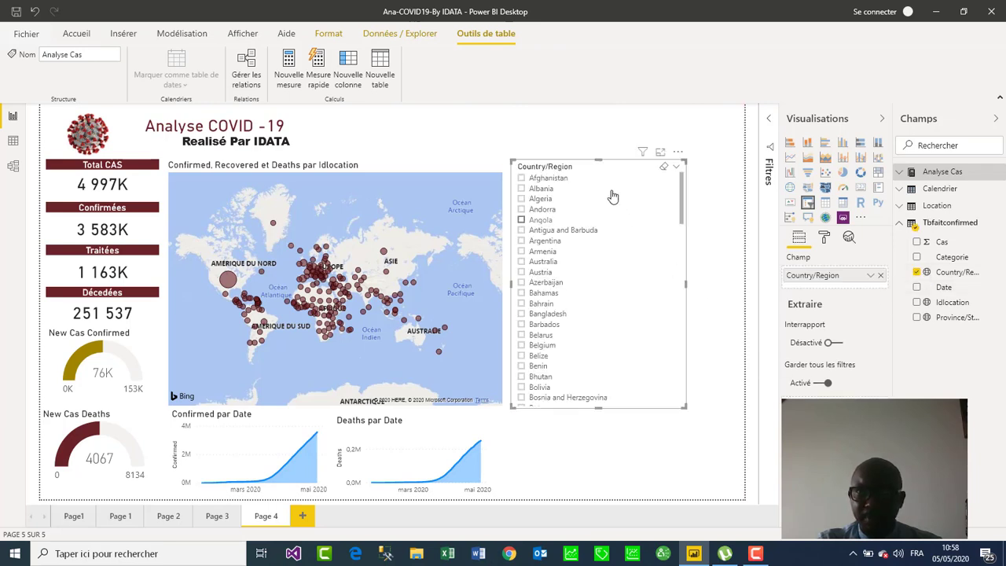
left_click_drag(599, 162, 596, 180)
scroll(598, 330, "down", 5)
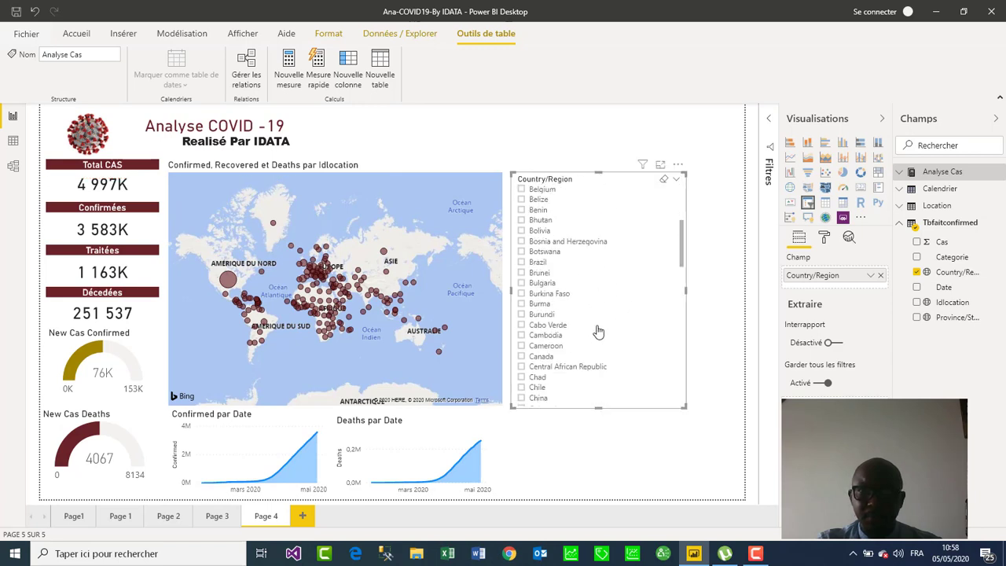
scroll(598, 331, "up", 5)
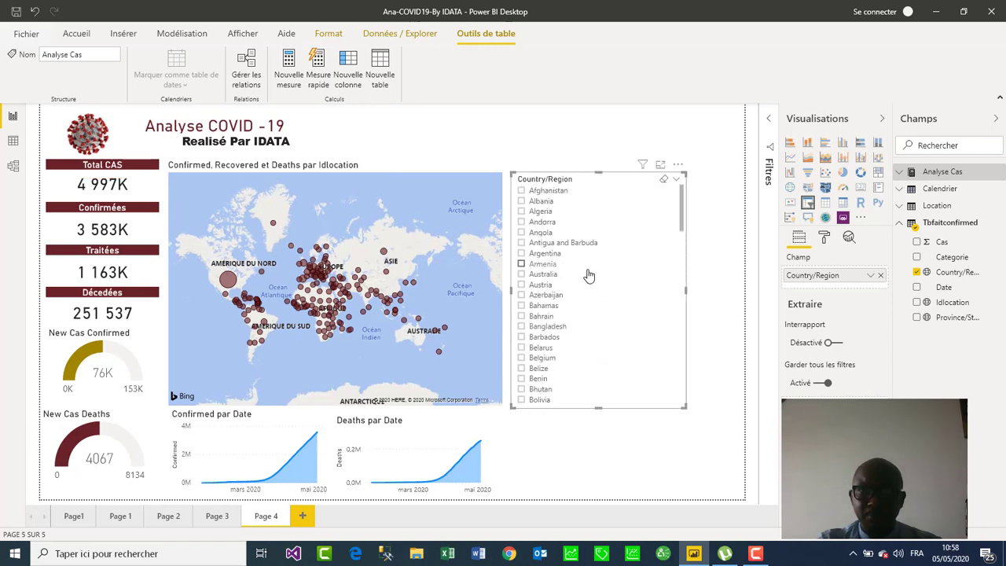
Test the Country/Region slicer by filtering the page on Afghanistan, Andorra and Cameroon in turn, and clear the selection.
left_click(522, 193)
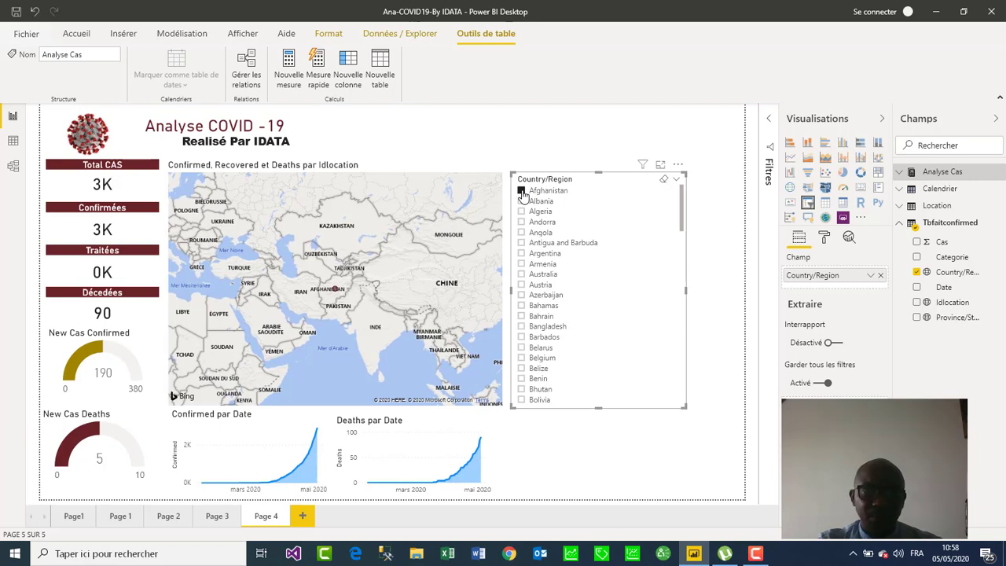
left_click(522, 192)
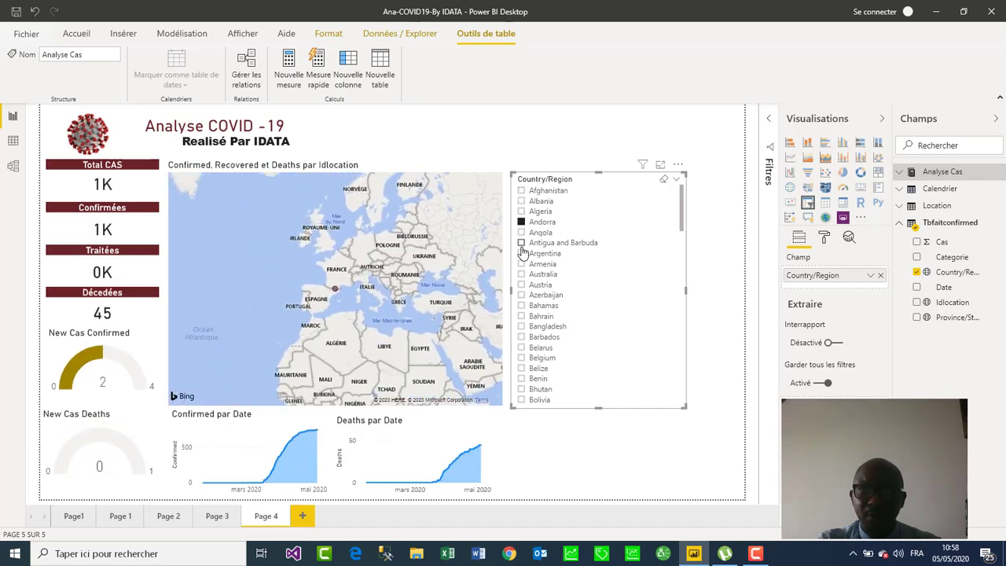
scroll(525, 258, "down", 10)
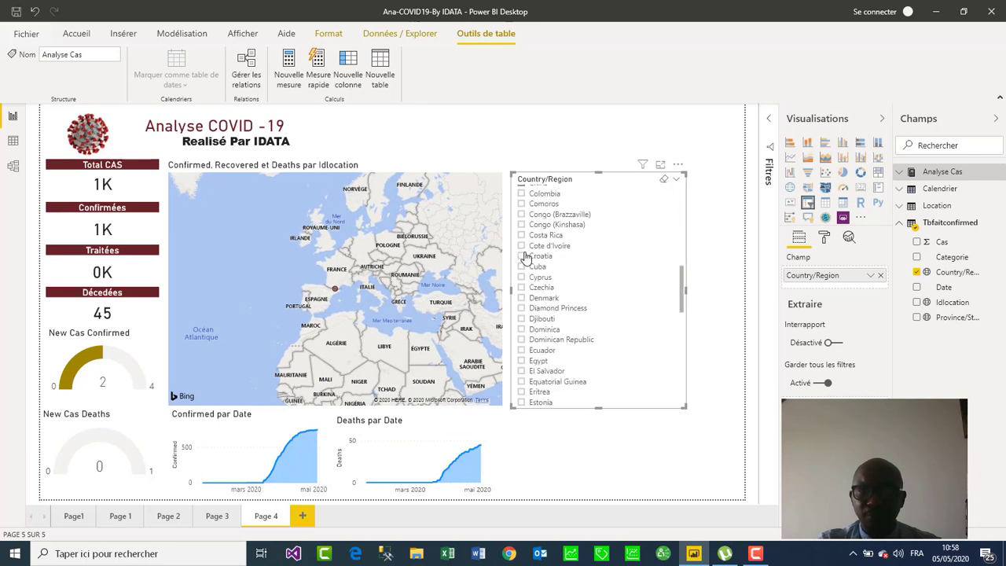
scroll(525, 258, "up", 4)
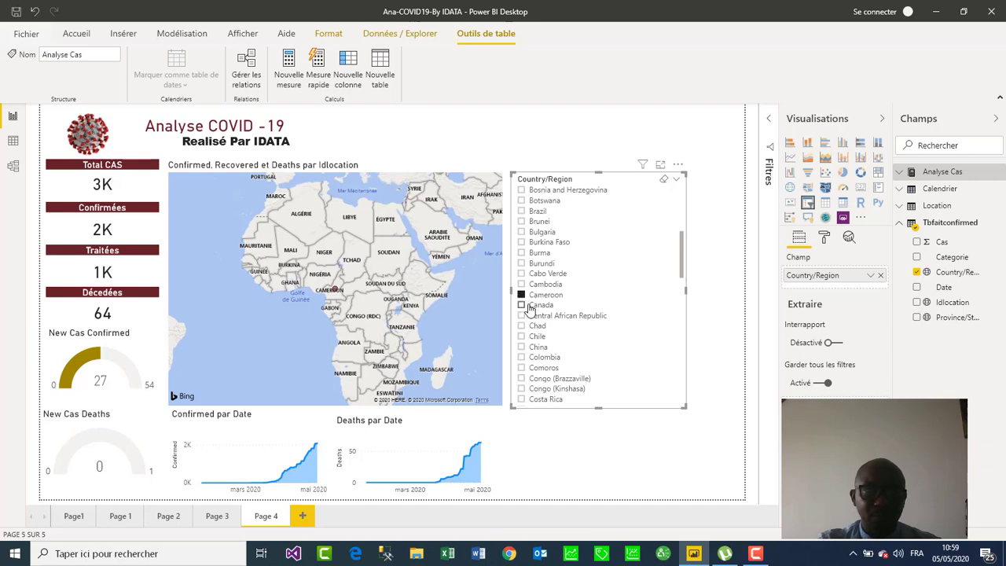
left_click(522, 297)
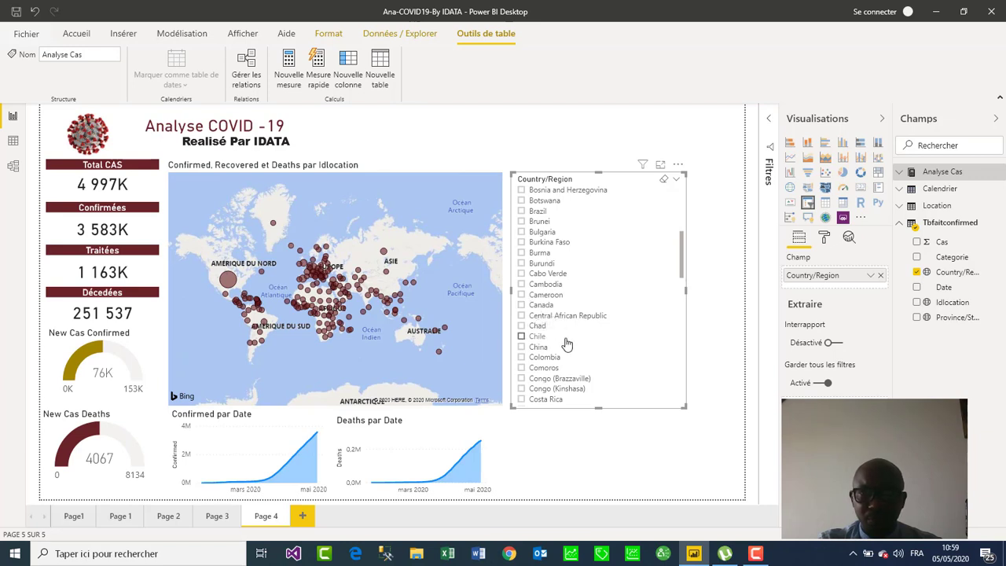
scroll(568, 346, "up", 5)
scroll(567, 346, "down", 8)
scroll(574, 348, "up", 8)
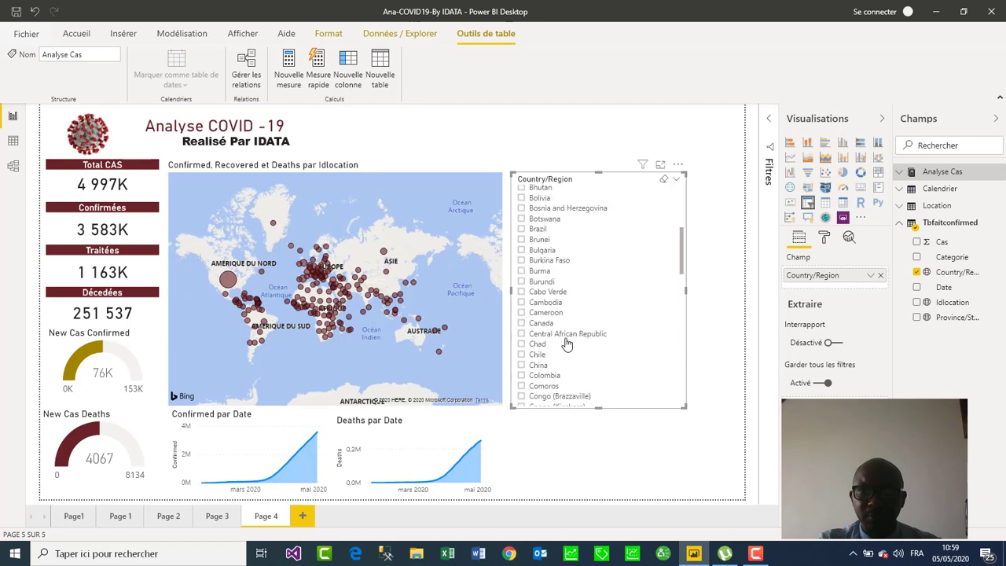
Narrow the Country/Region slicer further so it just fits the country names.
left_click(690, 305)
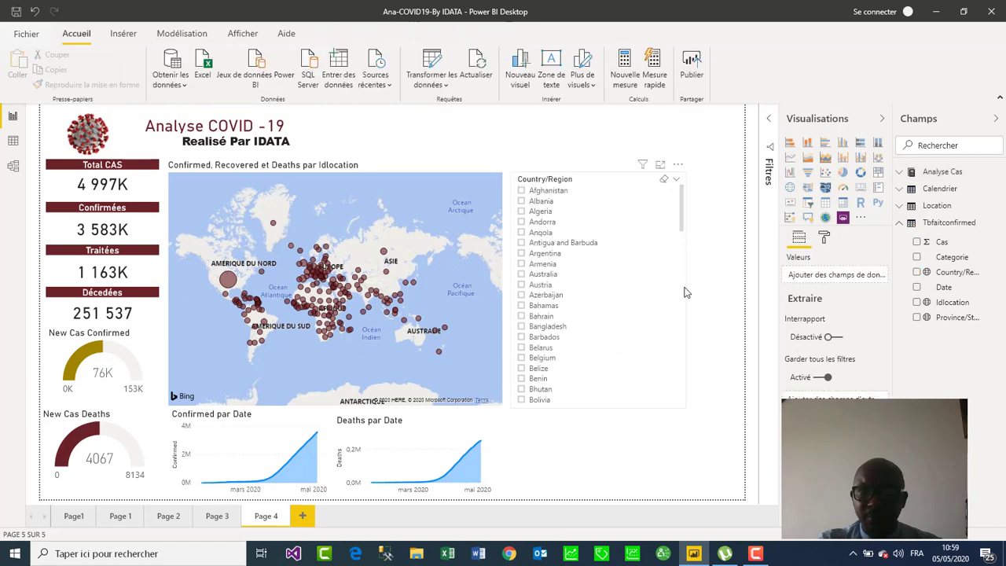
left_click(685, 292)
left_click_drag(685, 292, 614, 294)
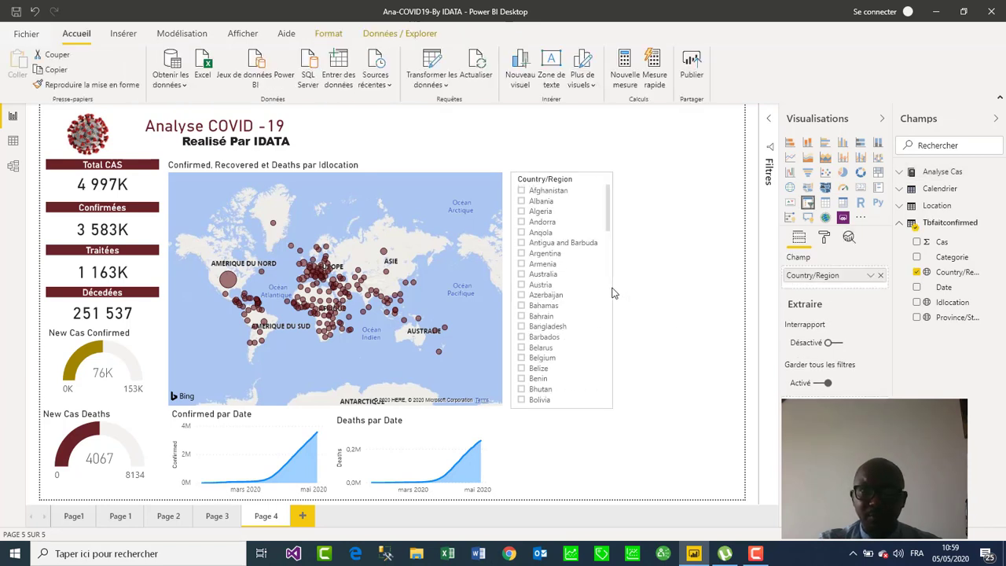
Add a card showing the Select Country measure, flatten it and place it in the page header beside the title.
left_click(652, 306)
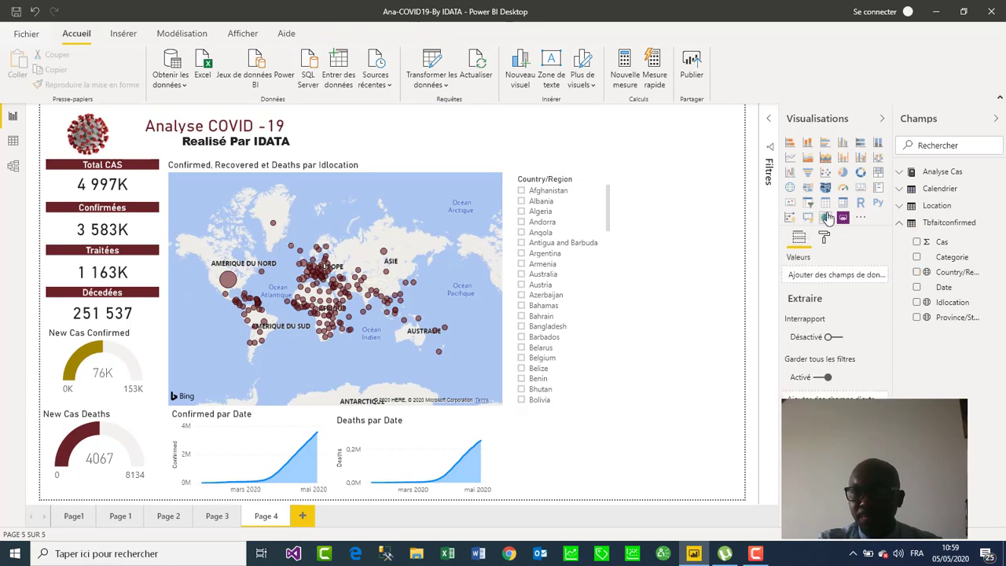
left_click(861, 188)
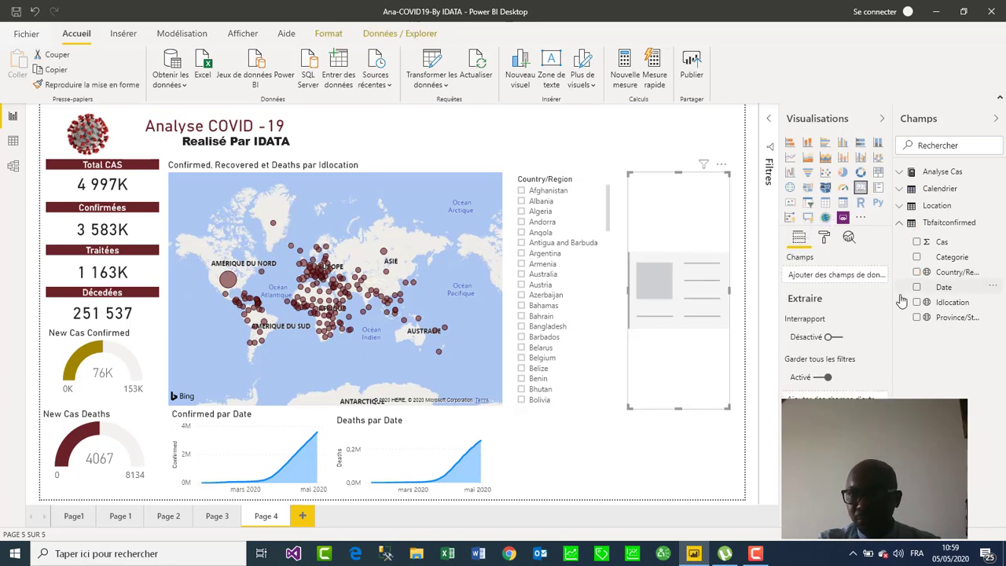
left_click(902, 175)
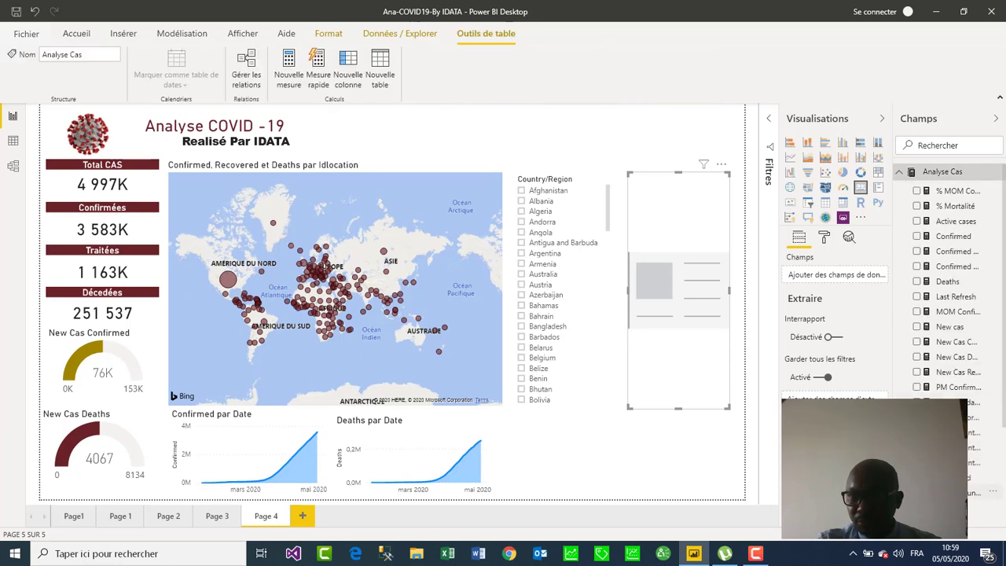
left_click_drag(686, 416, 692, 243)
left_click_drag(692, 193, 655, 141)
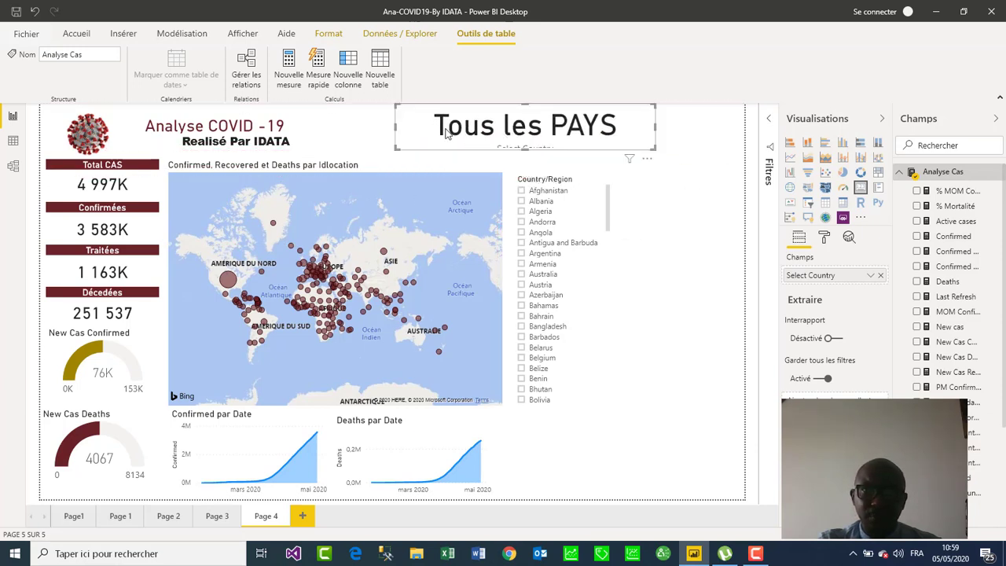
left_click_drag(441, 143, 407, 139)
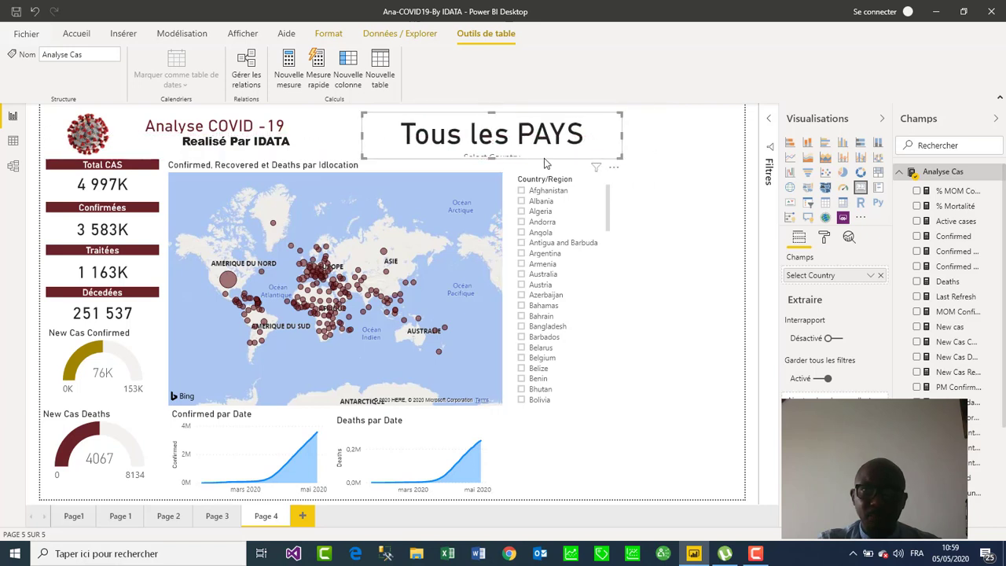
Turn off the category label of the Select Country card and nudge the card slightly towards the title.
left_click(825, 240)
left_click(867, 308)
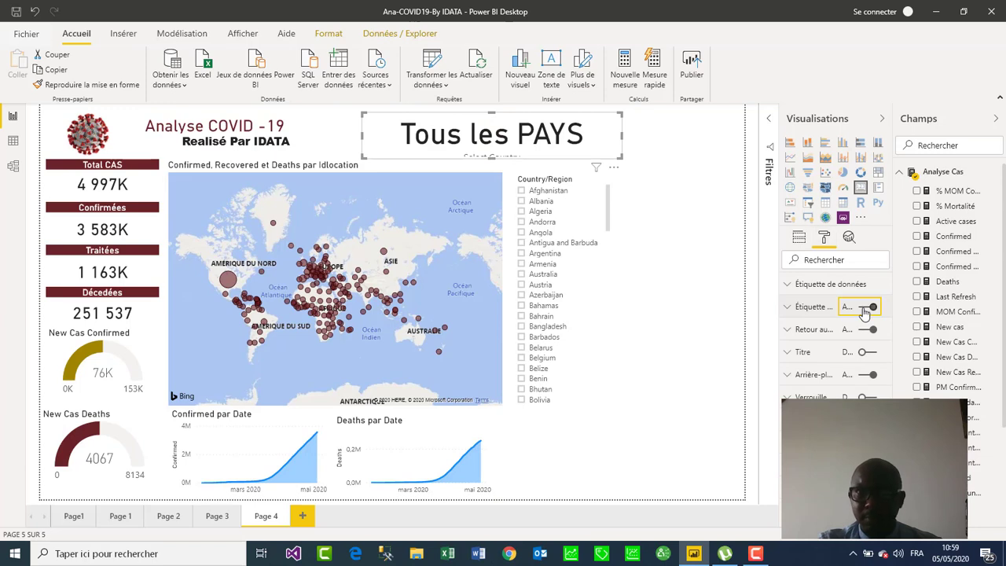
left_click_drag(445, 127, 441, 127)
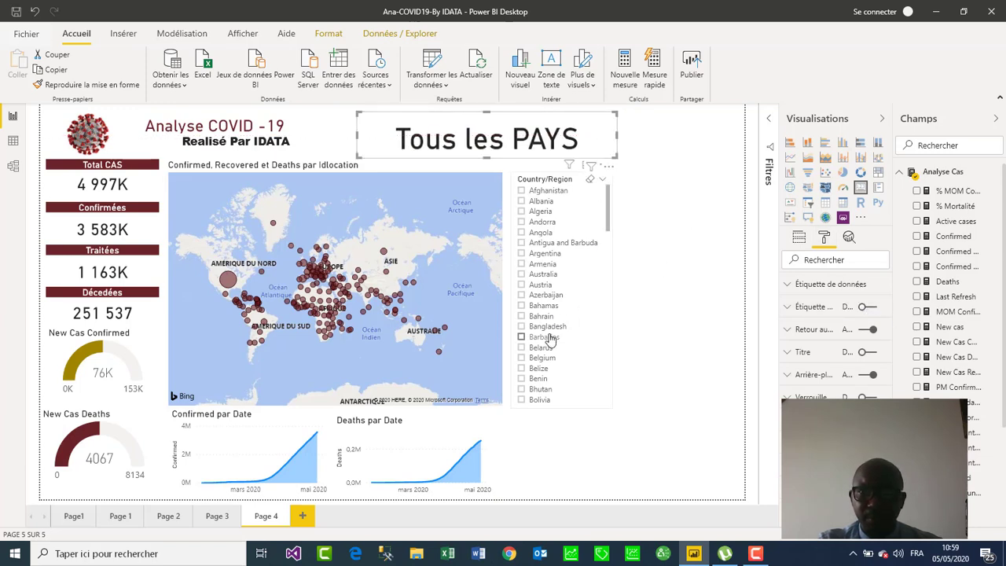
Filter the page on Cameroon with the slicer, then shrink the Select Country card and align it in the header beside the title.
scroll(550, 338, "down", 5)
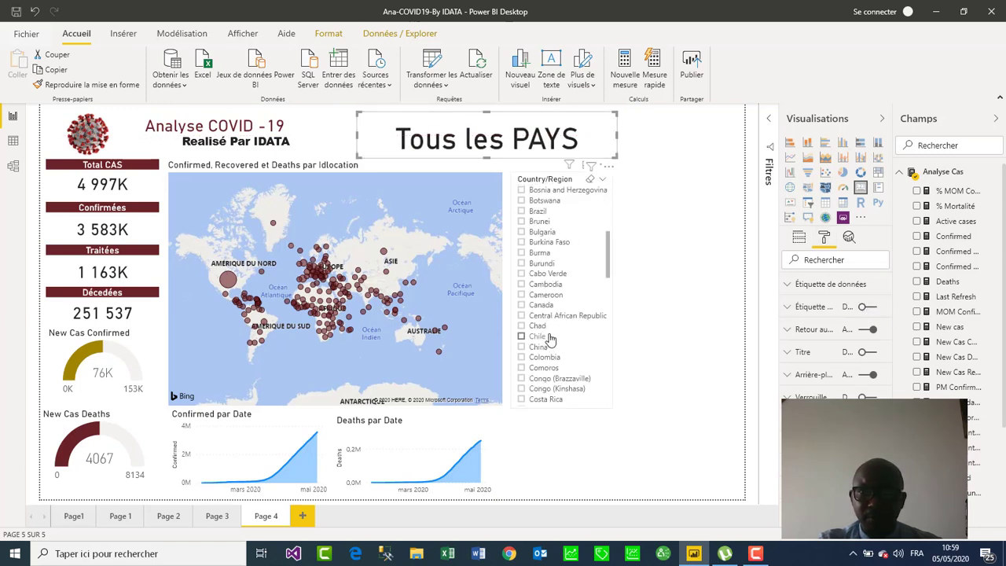
left_click(521, 296)
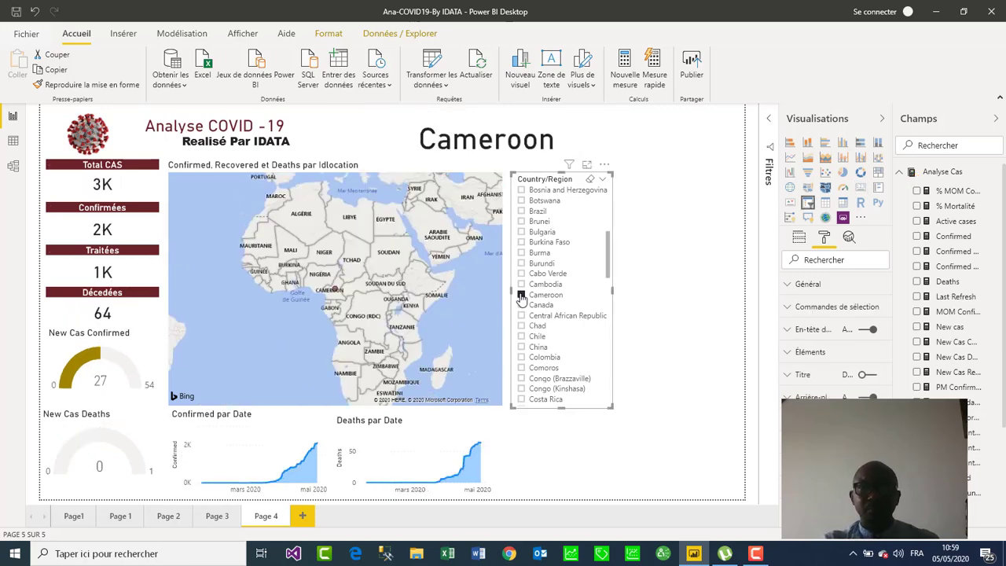
left_click(483, 134)
left_click_drag(616, 136, 548, 141)
left_click(456, 112)
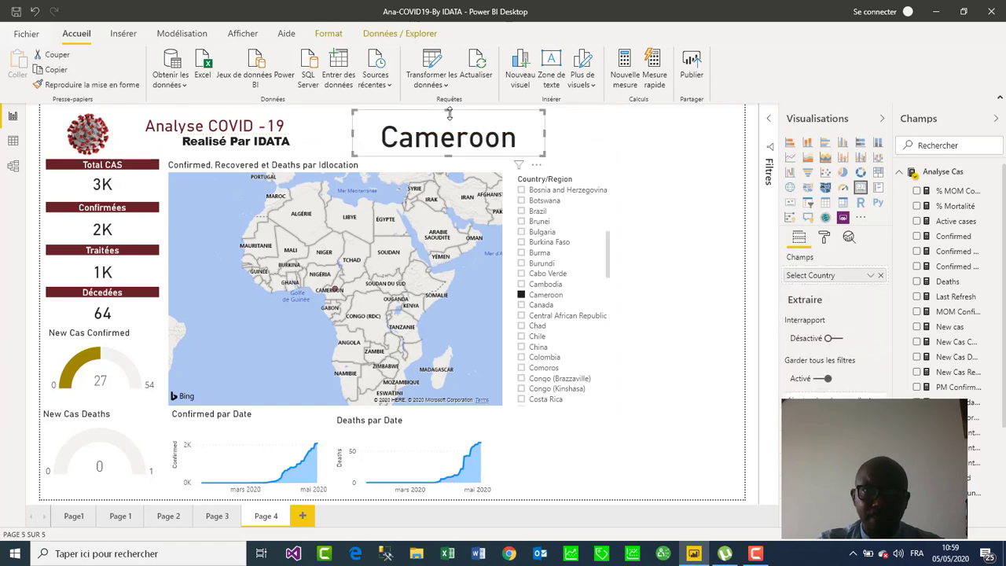
left_click_drag(450, 114, 451, 119)
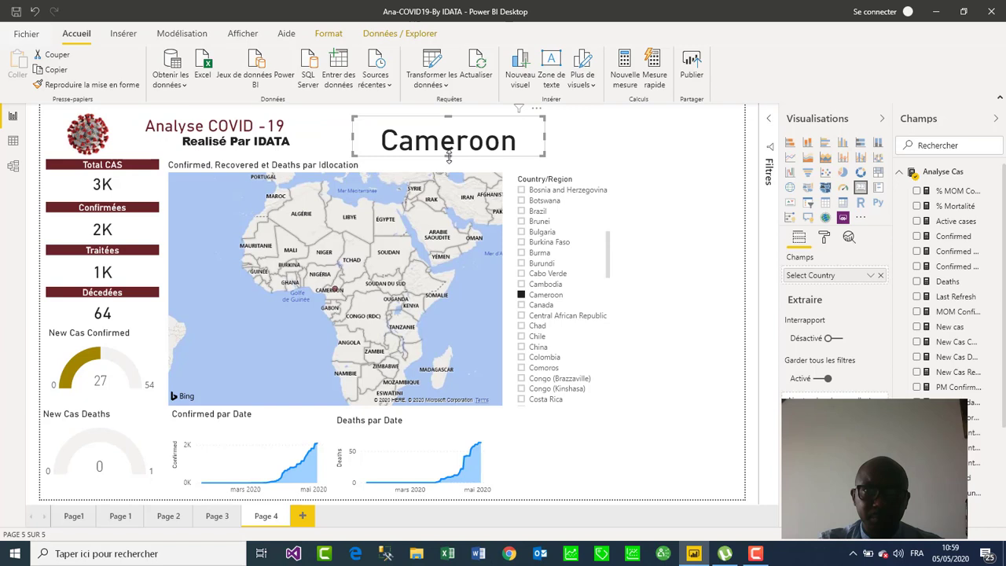
left_click_drag(458, 129, 463, 124)
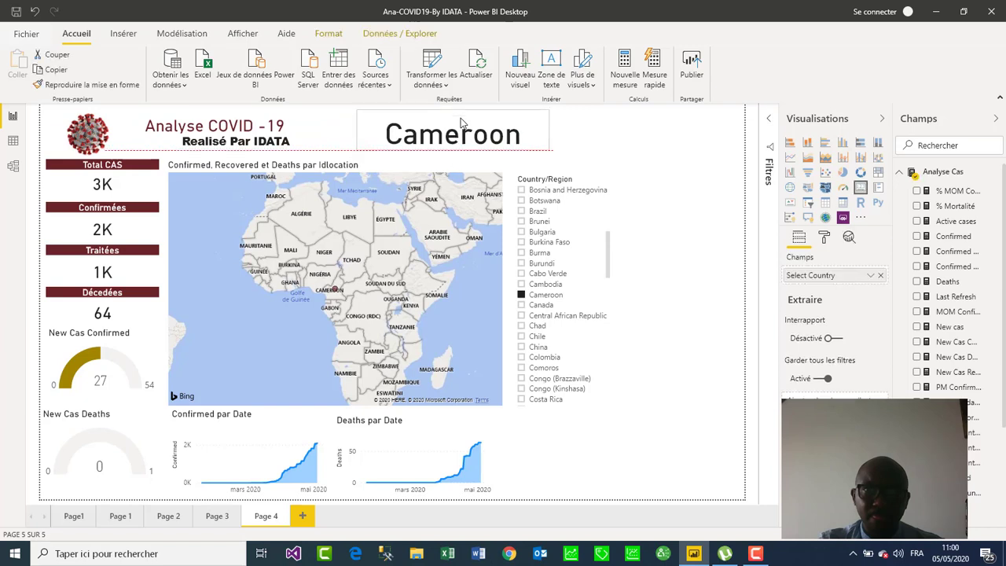
left_click(647, 150)
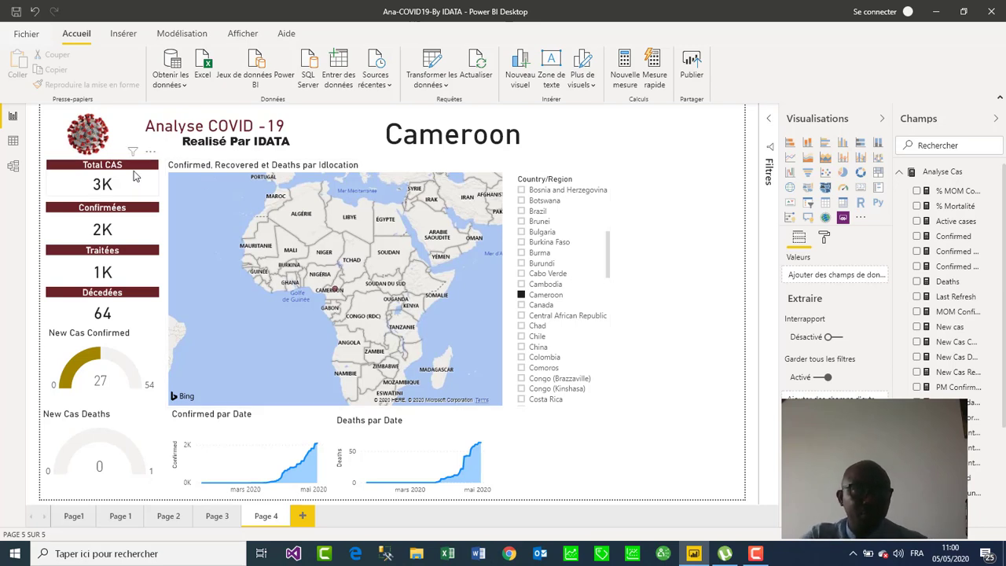
Set the data label display units of the Confirmées card to Aucun.
left_click(132, 228)
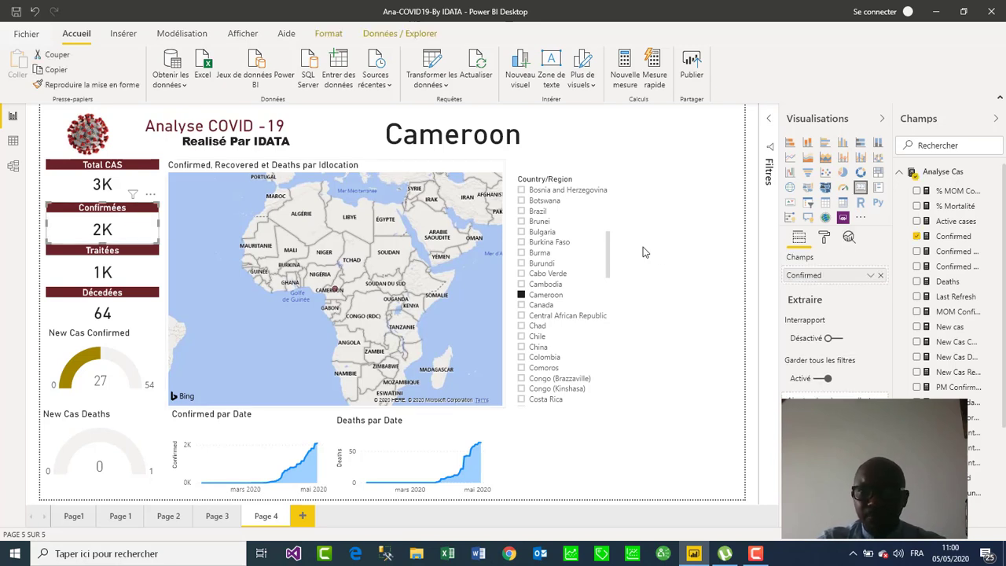
left_click(824, 237)
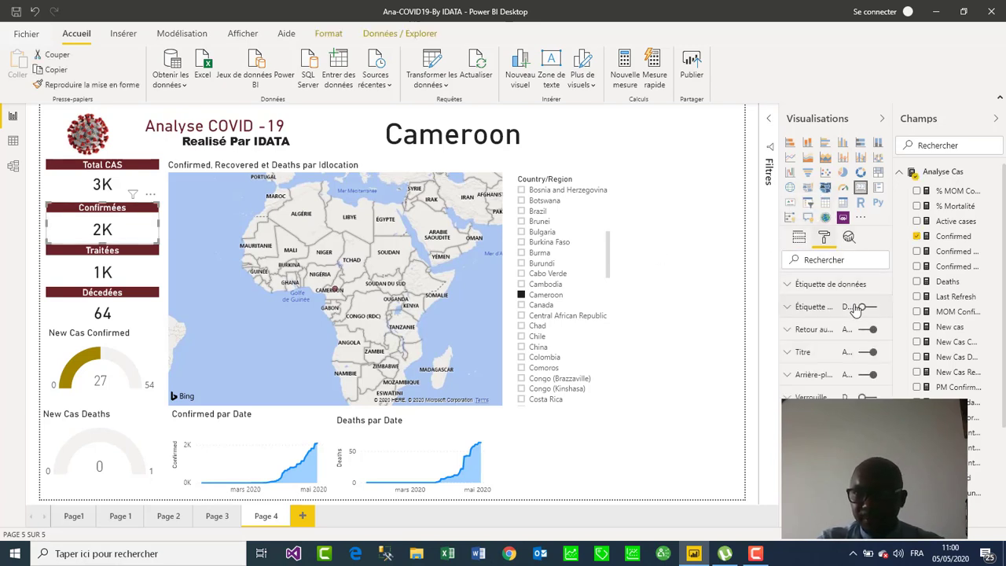
left_click(793, 284)
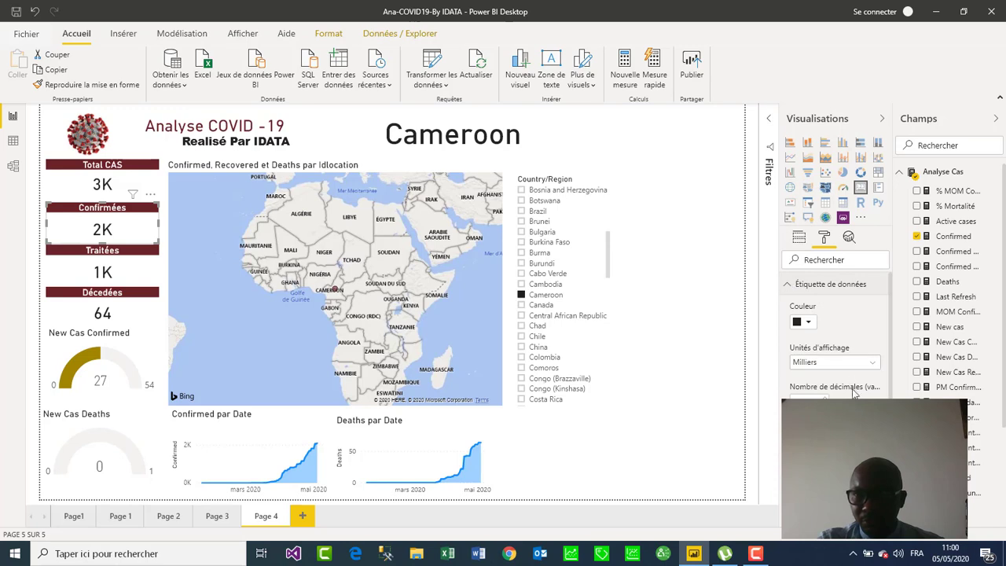
left_click(868, 363)
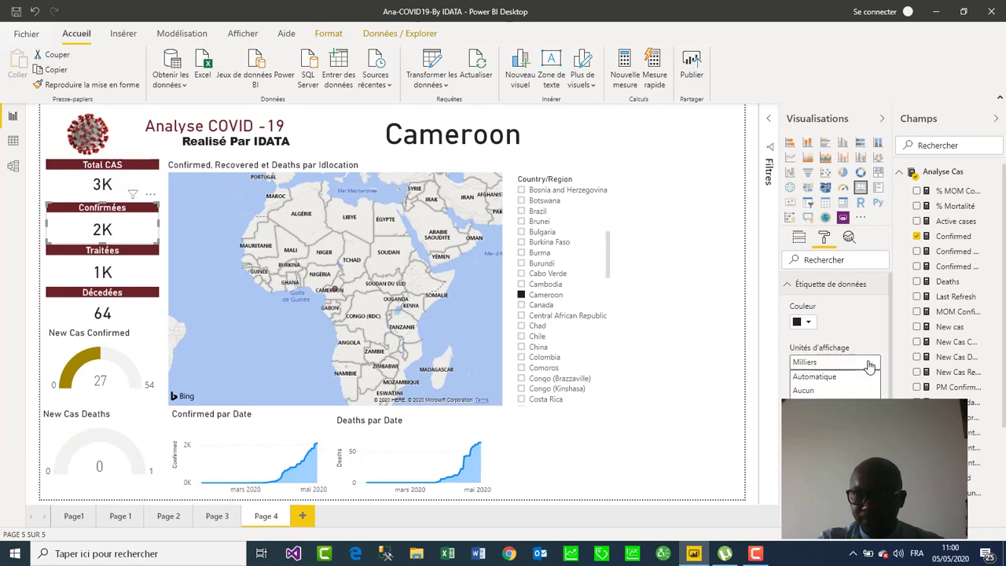
left_click(835, 392)
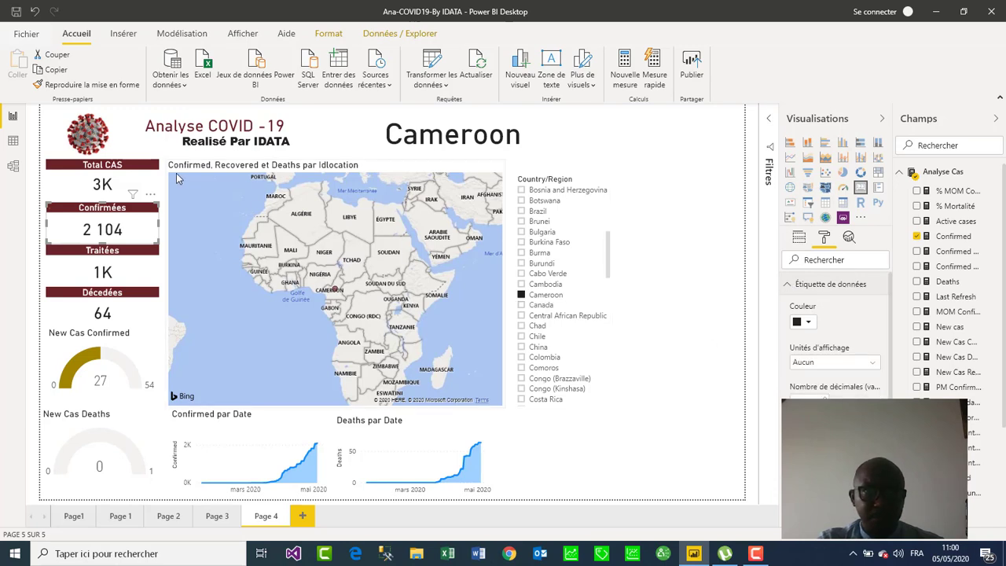
Set the data label display units of the Total CAS and Traitées cards to Aucun, then deselect the cards.
left_click(144, 170)
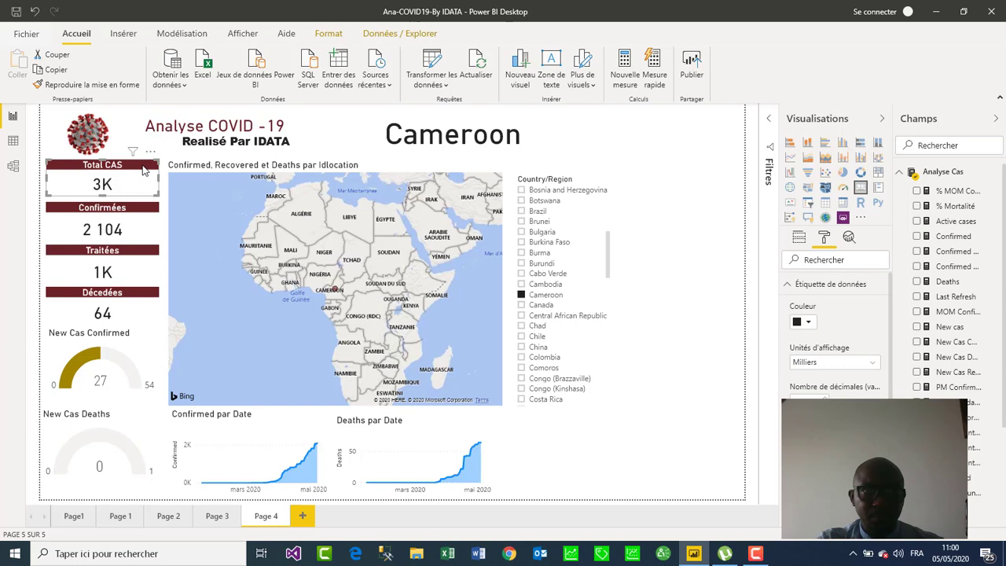
left_click(865, 366)
left_click(823, 392)
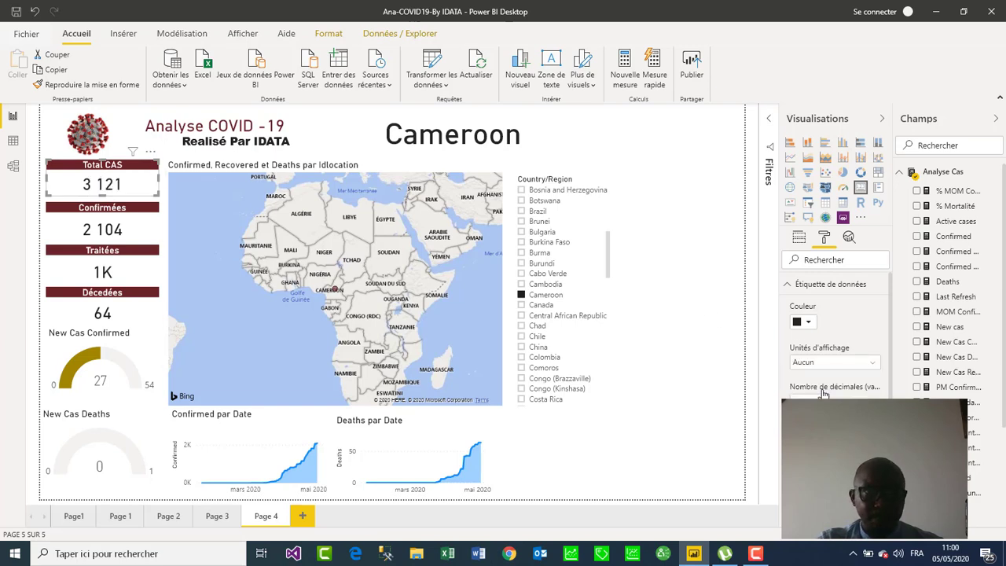
left_click(117, 273)
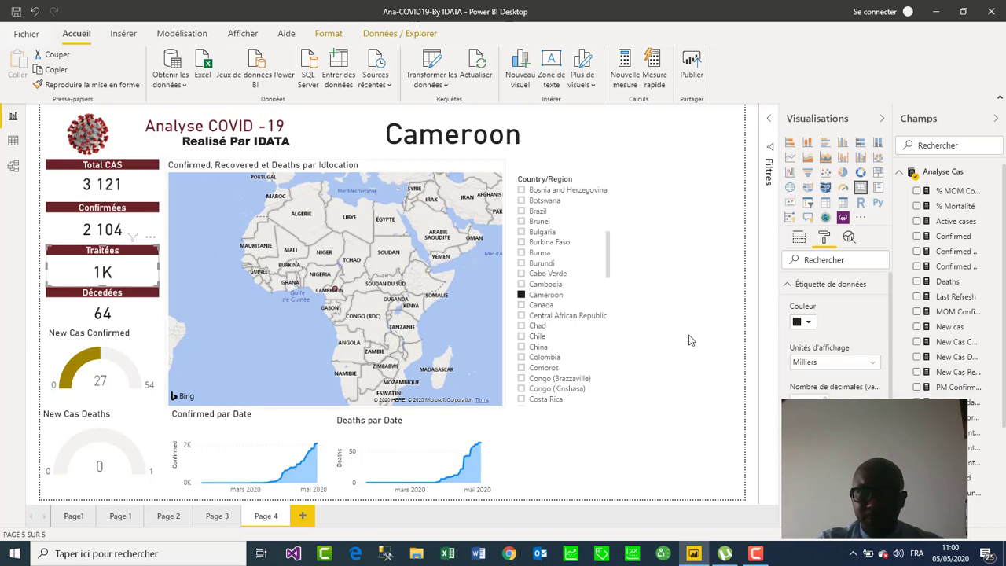
left_click(843, 363)
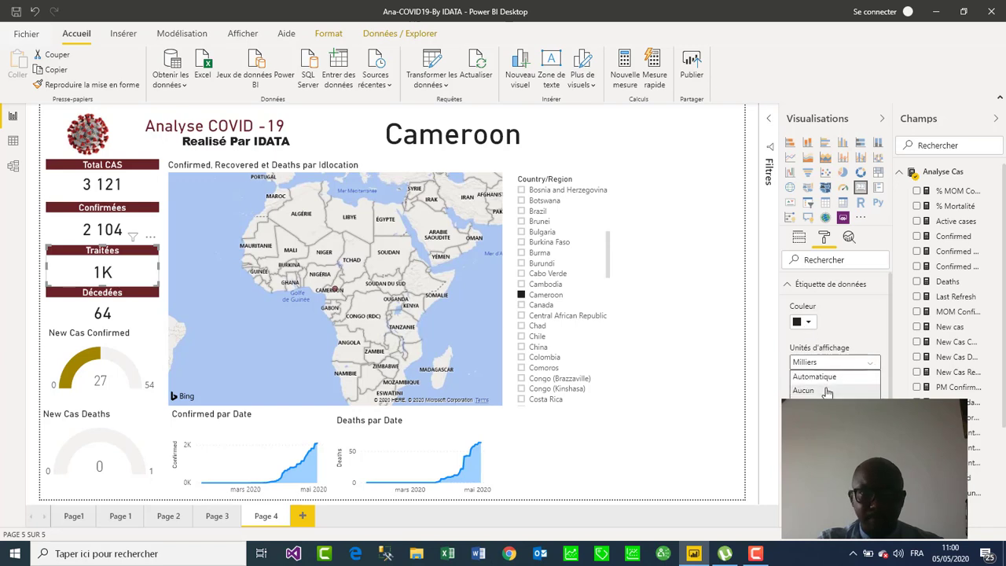
left_click(825, 390)
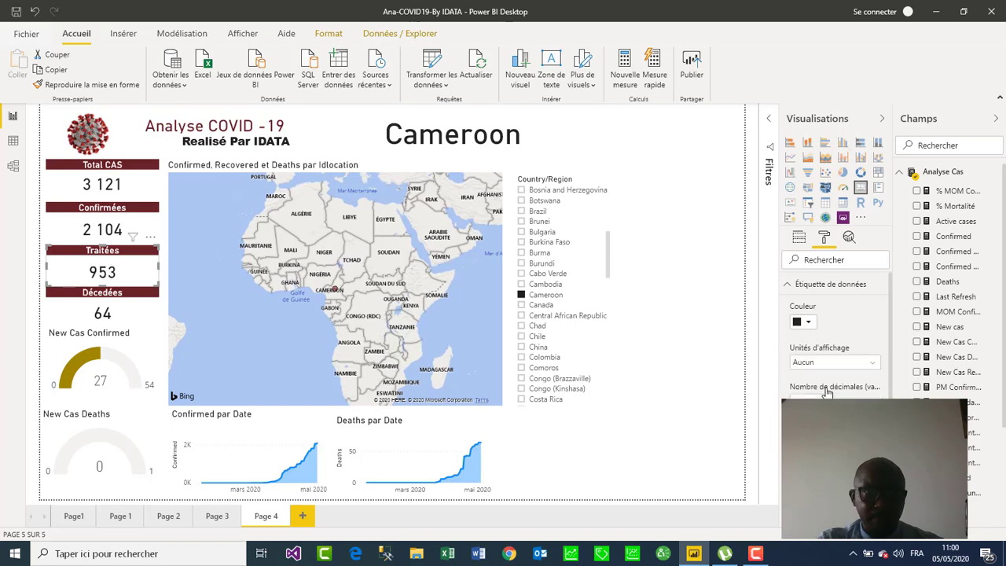
left_click(128, 314)
left_click(683, 181)
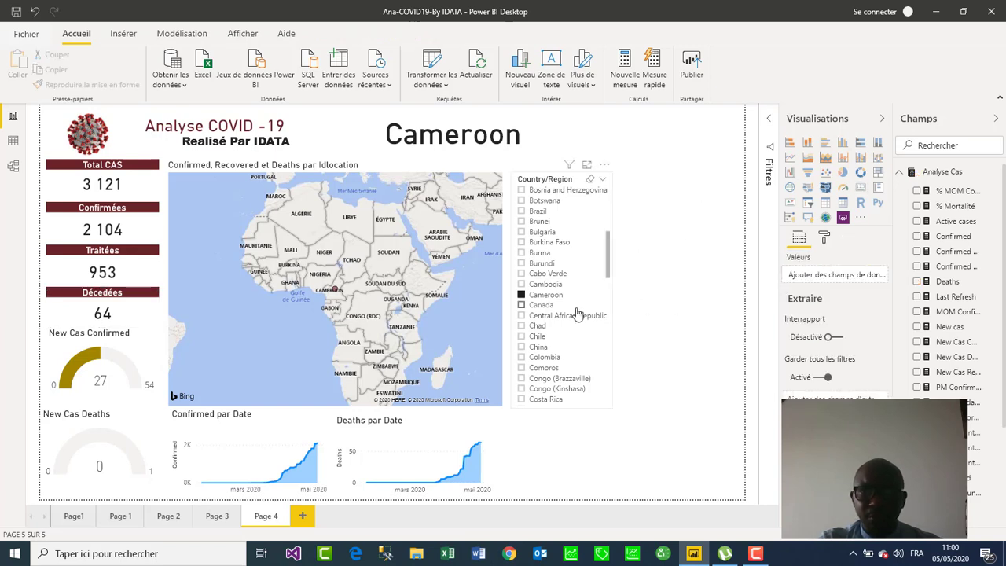
Filter the page on France with the Country/Region slicer, then switch the selection to Gabon.
scroll(579, 310, "down", 6)
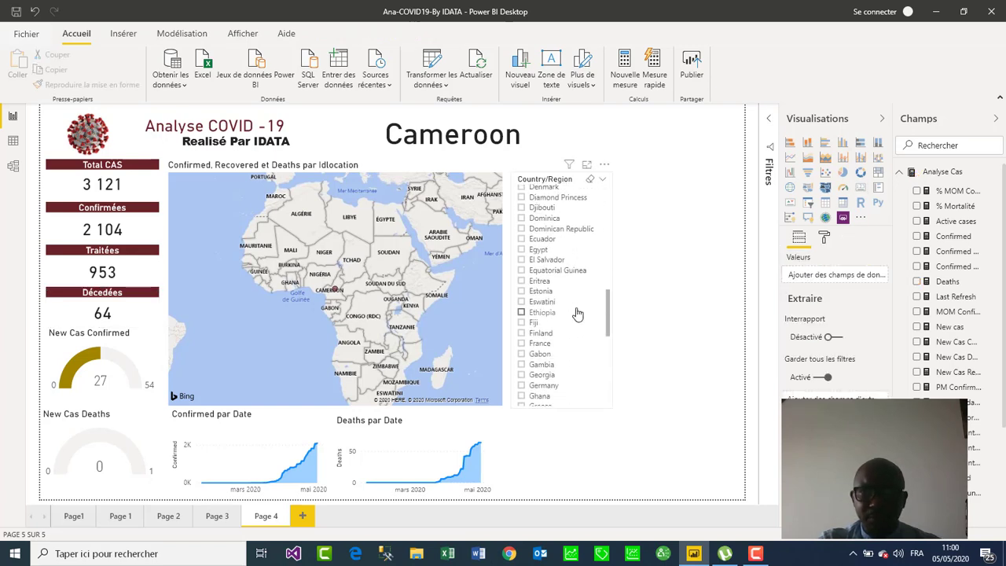
scroll(578, 313, "down", 5)
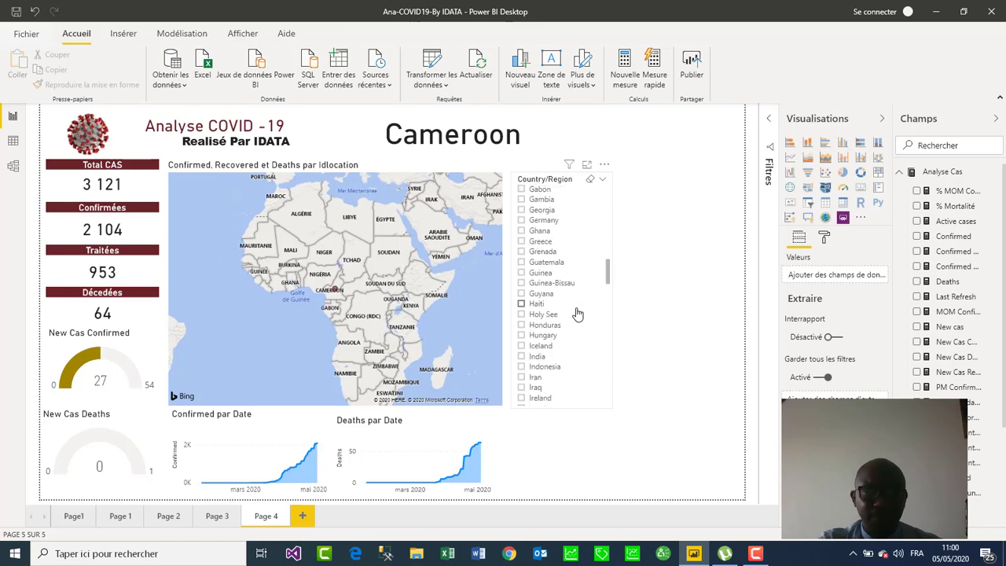
scroll(578, 314, "down", 2)
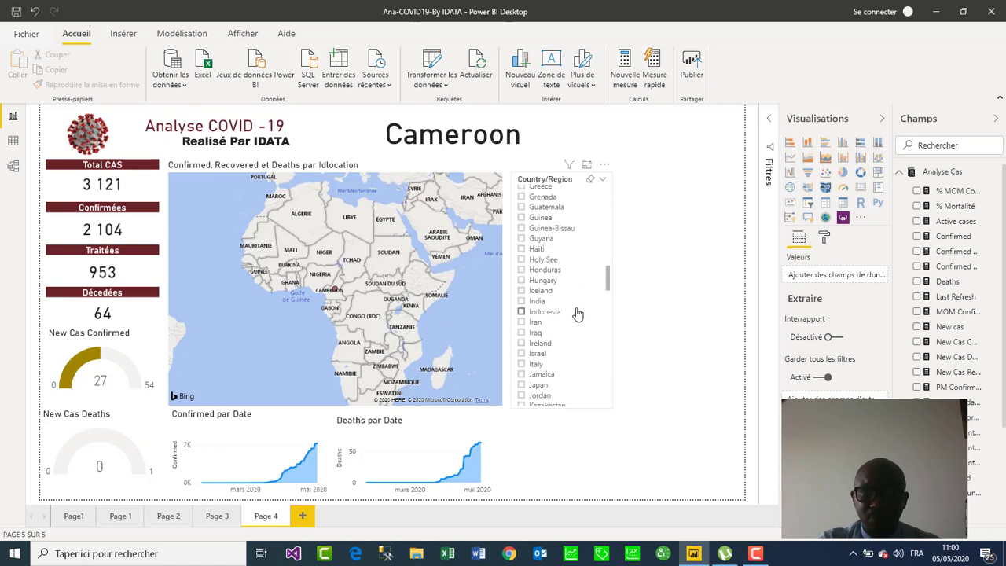
scroll(578, 314, "up", 4)
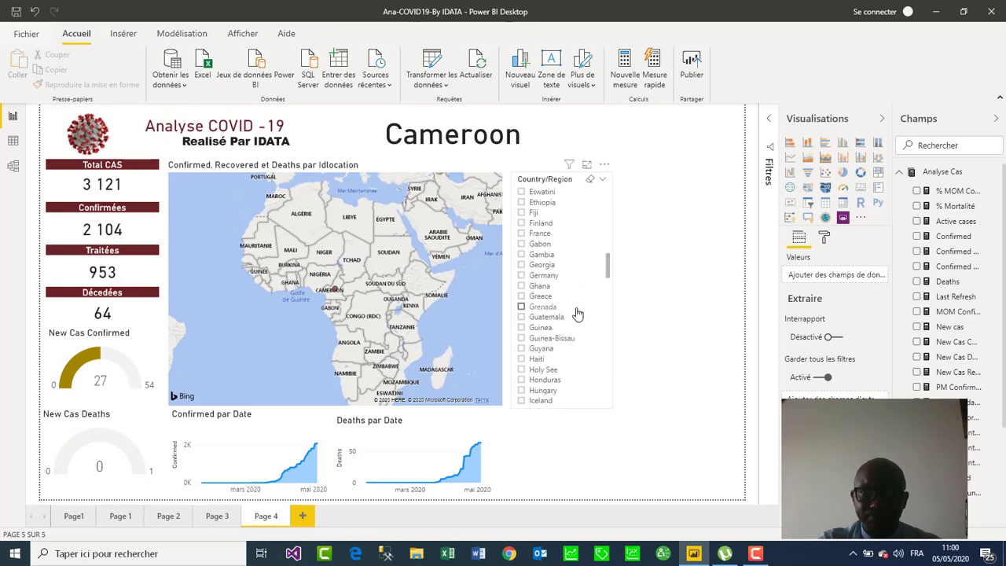
left_click(522, 235)
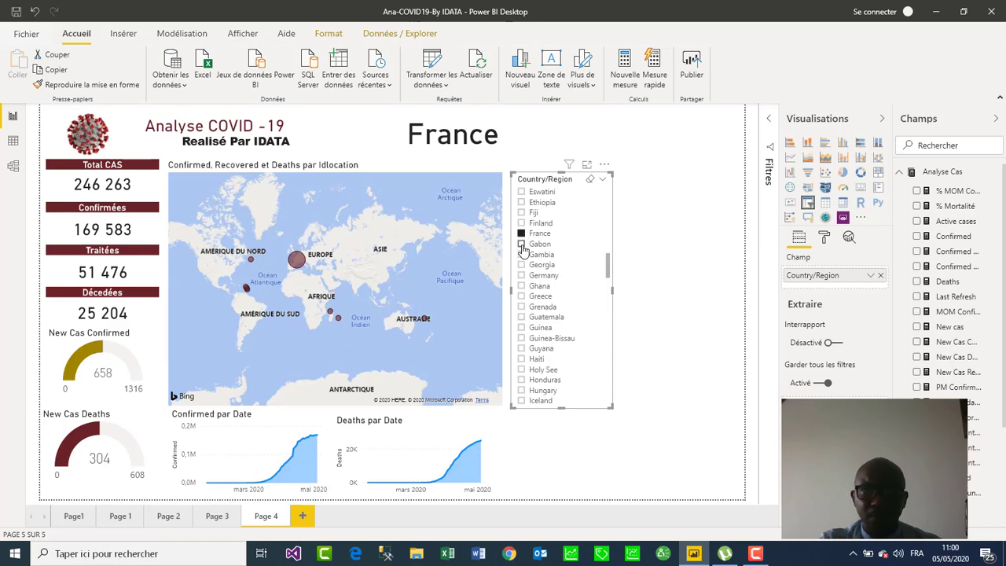
left_click(522, 245)
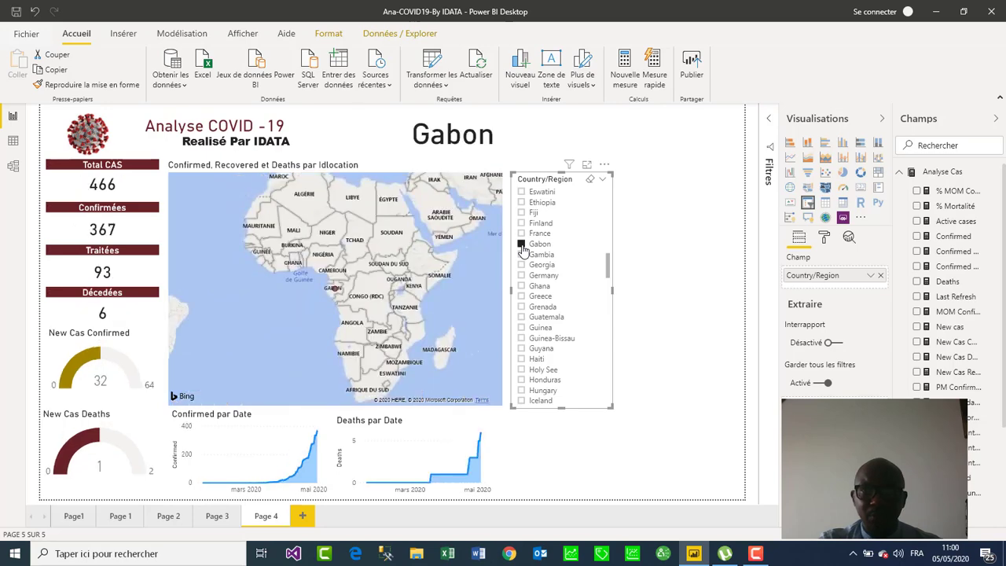